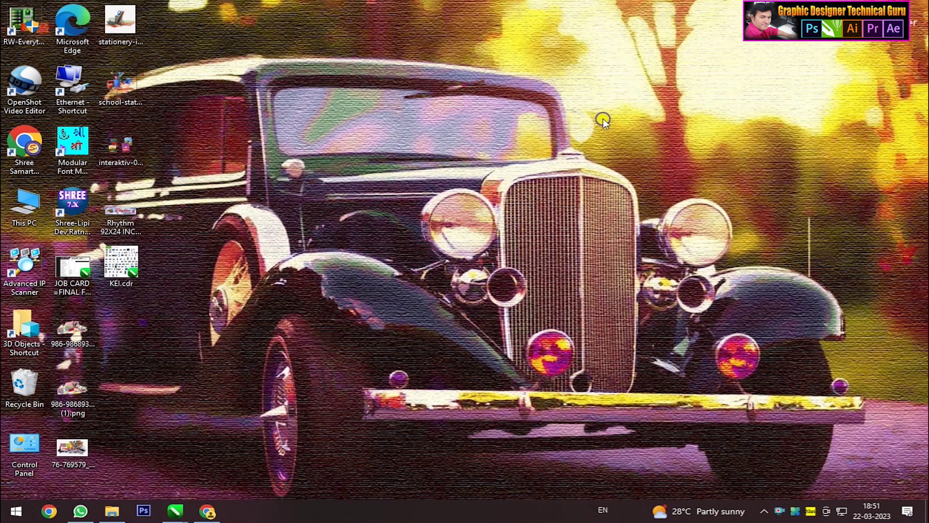
Step: Refresh the desktop and bring the Rhythm banner document back up
{"action": "right_click", "coordinate": [603, 121]}
{"action": "left_click", "coordinate": [630, 152]}
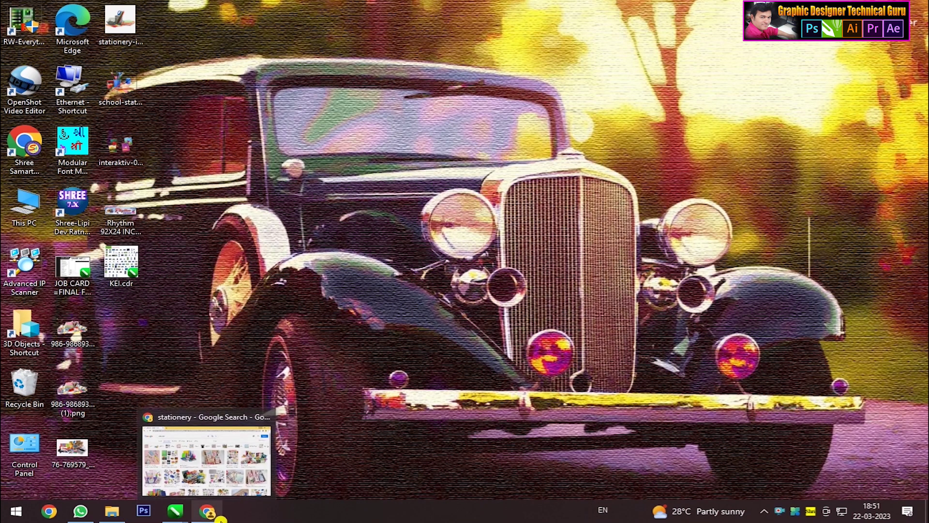
{"action": "mouse_move", "coordinate": [175, 512]}
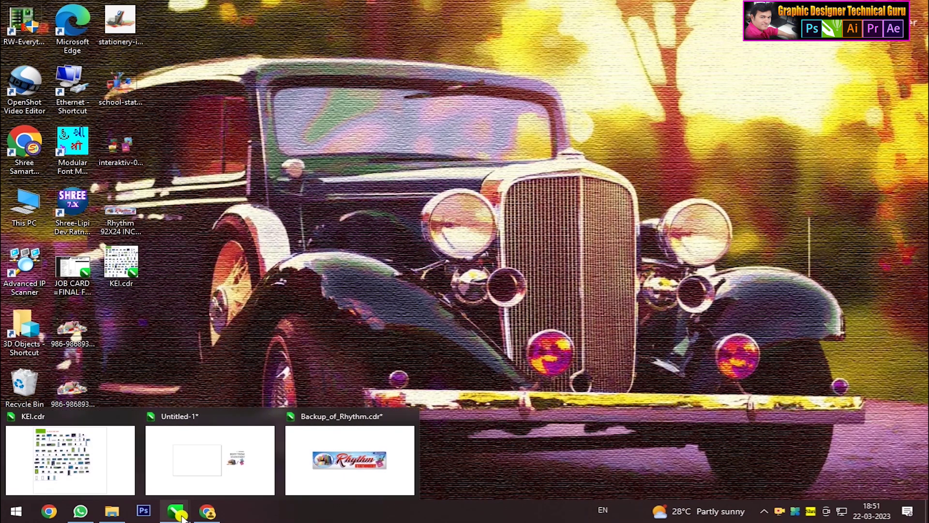
{"action": "left_click", "coordinate": [301, 481]}
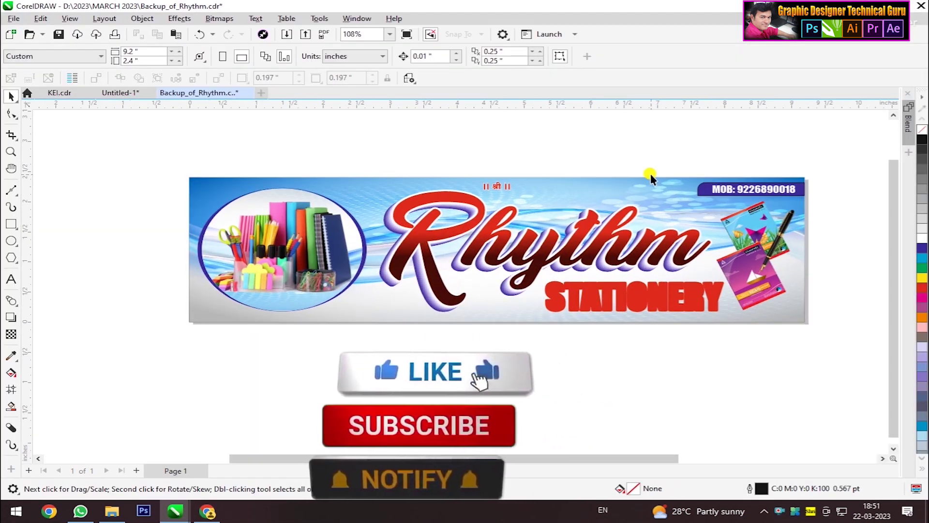
Step: Zoom in and select the whole Rhythm Stationery banner to check its size
{"action": "scroll", "coordinate": [643, 191], "scroll_direction": "up", "scroll_amount": 2}
{"action": "scroll", "coordinate": [624, 194], "scroll_direction": "up", "scroll_amount": 1}
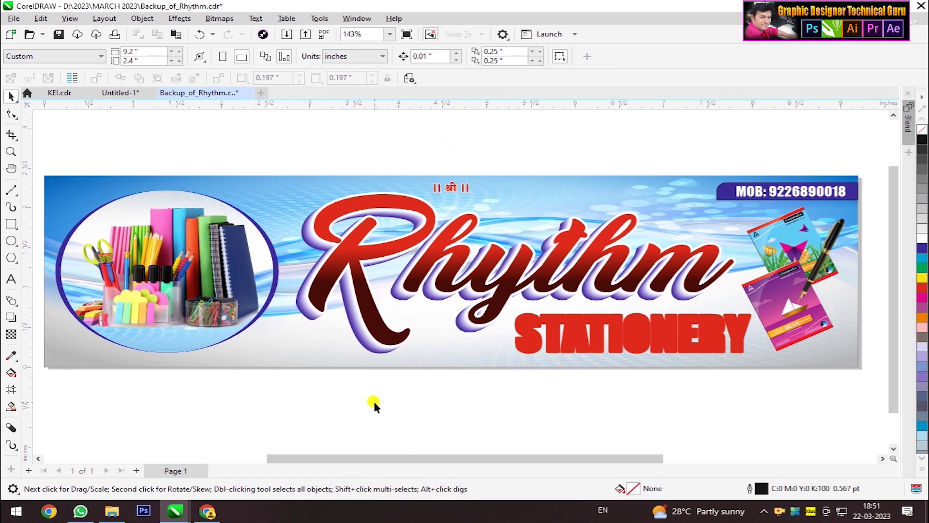
{"action": "left_click", "coordinate": [296, 349]}
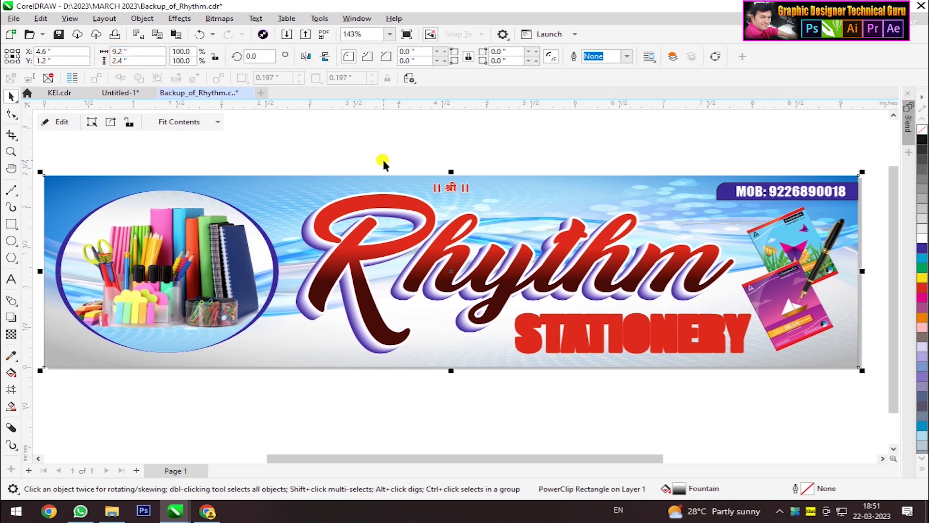
Step: Draw a new rectangle below the banner
{"action": "scroll", "coordinate": [364, 156], "scroll_direction": "down", "scroll_amount": 2}
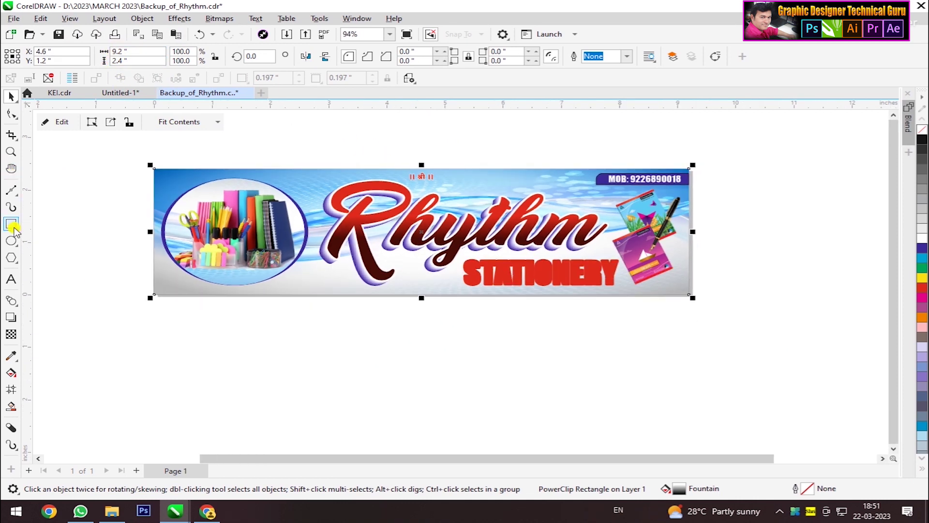
{"action": "left_click", "coordinate": [12, 226]}
{"action": "left_click_drag", "start_coordinate": [196, 328], "coordinate": [454, 403]}
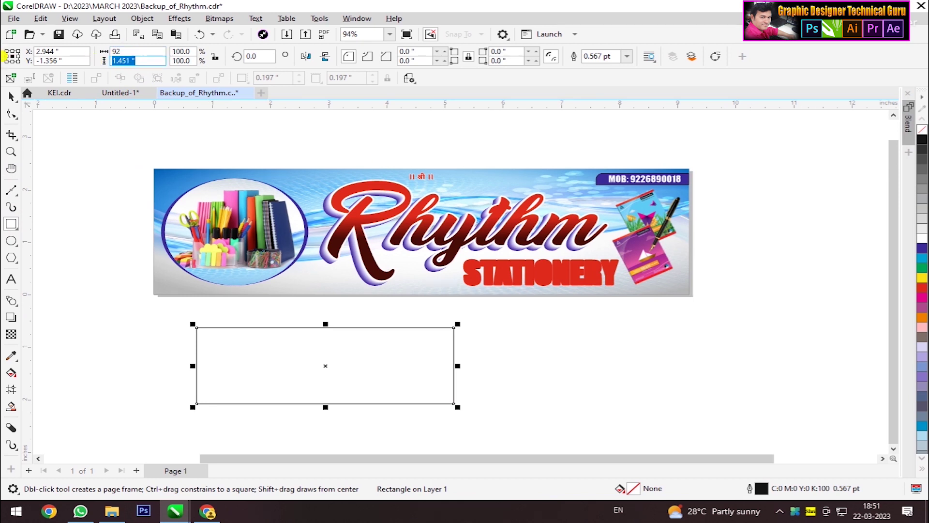
{"action": "type", "text": "24.0"}
Step: Size the new rectangle to 9.2 × 2.4 inches and move it just below the banner
{"action": "key", "text": "Return"}
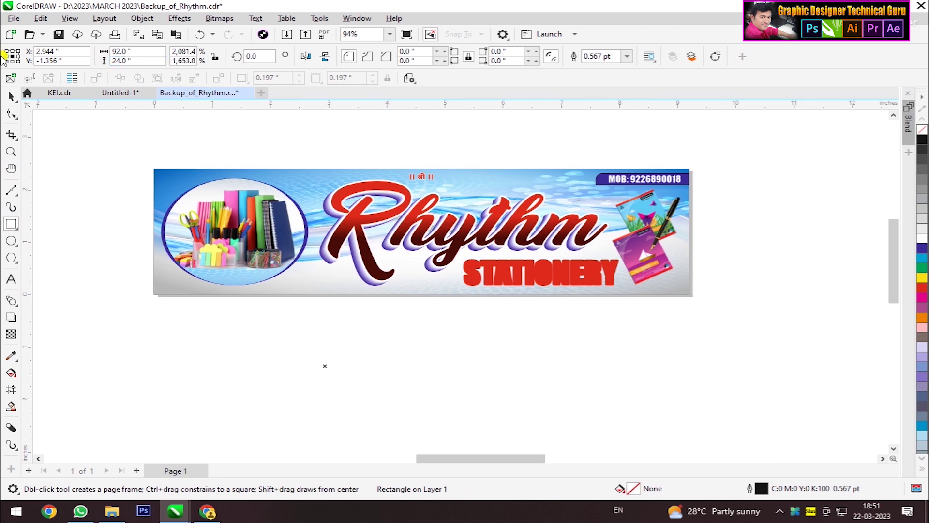
{"action": "key", "text": "shift+F2"}
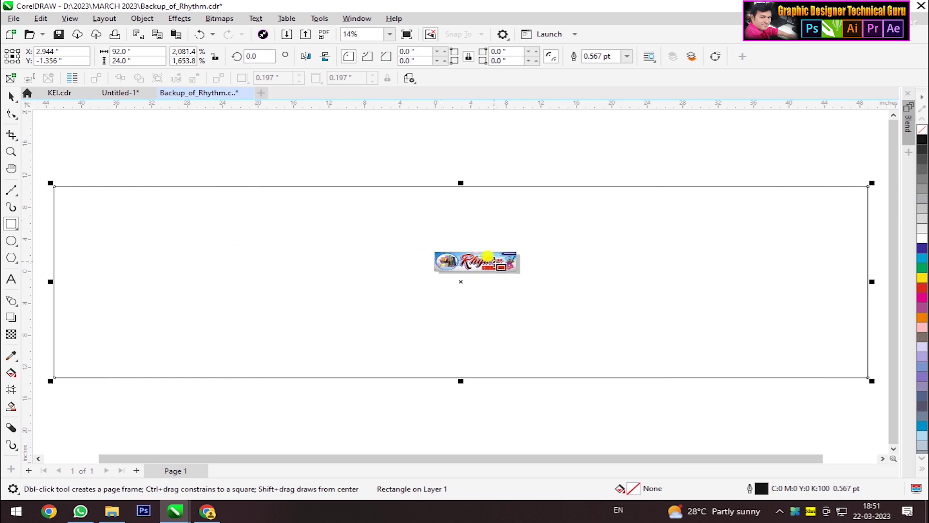
{"action": "left_click", "coordinate": [137, 51]}
{"action": "type", "text": "9.2"}
{"action": "type", "text": "2.4"}
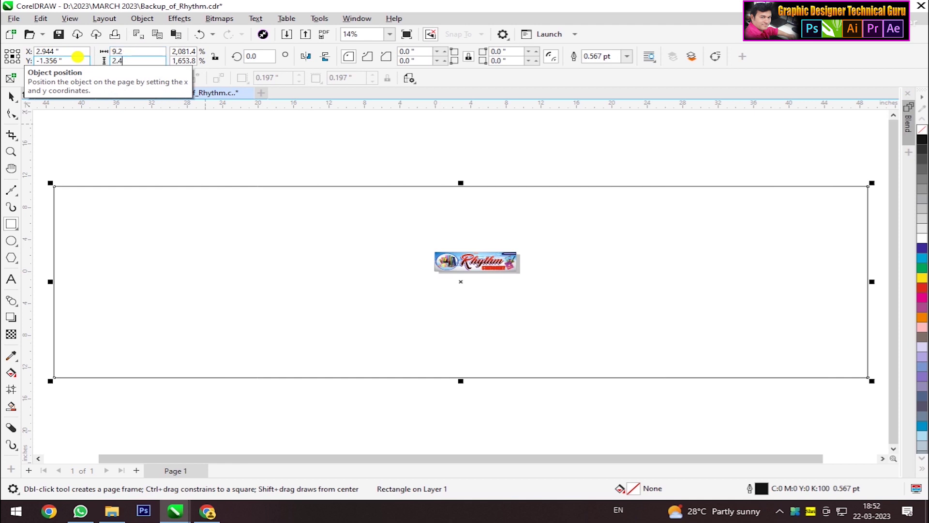
{"action": "key", "text": "Return"}
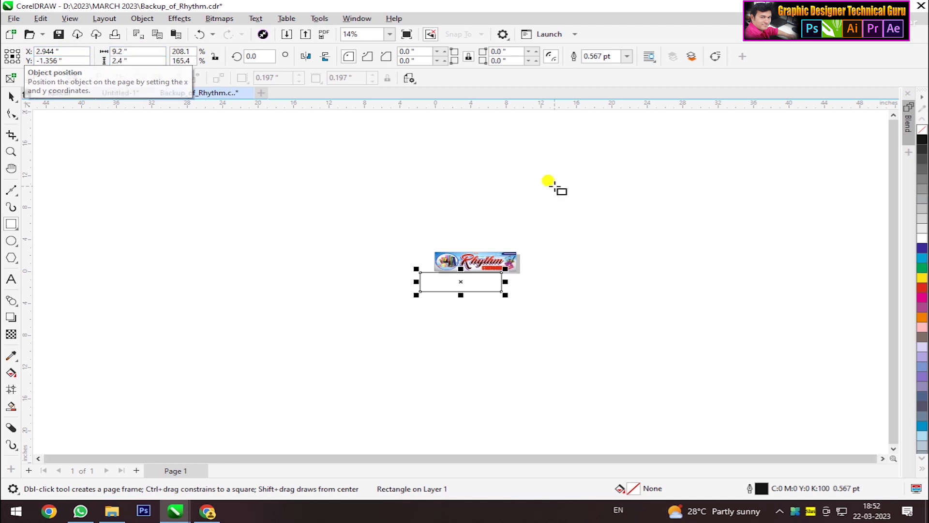
{"action": "left_click_drag", "start_coordinate": [461, 281], "coordinate": [476, 290]}
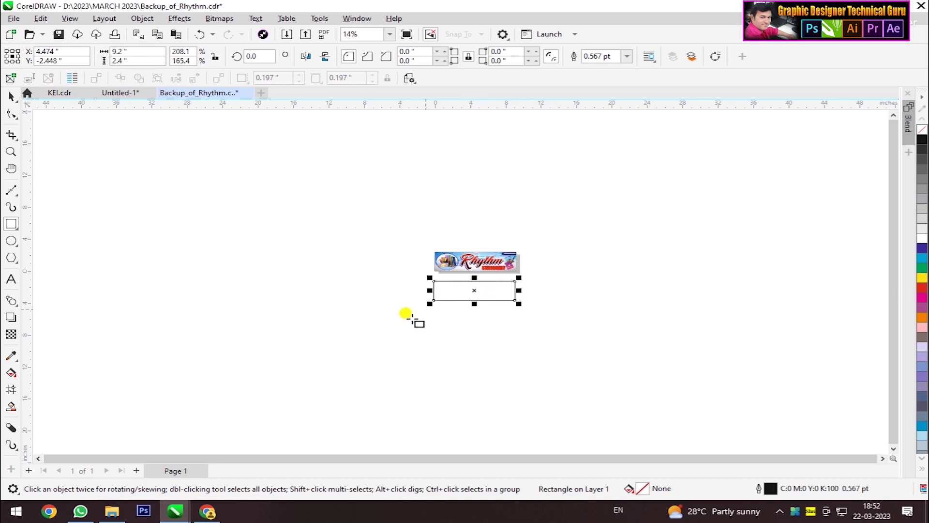
{"action": "scroll", "coordinate": [516, 259], "scroll_direction": "up", "scroll_amount": 1}
{"action": "scroll", "coordinate": [482, 289], "scroll_direction": "up", "scroll_amount": 2}
{"action": "scroll", "coordinate": [353, 315], "scroll_direction": "up", "scroll_amount": 2}
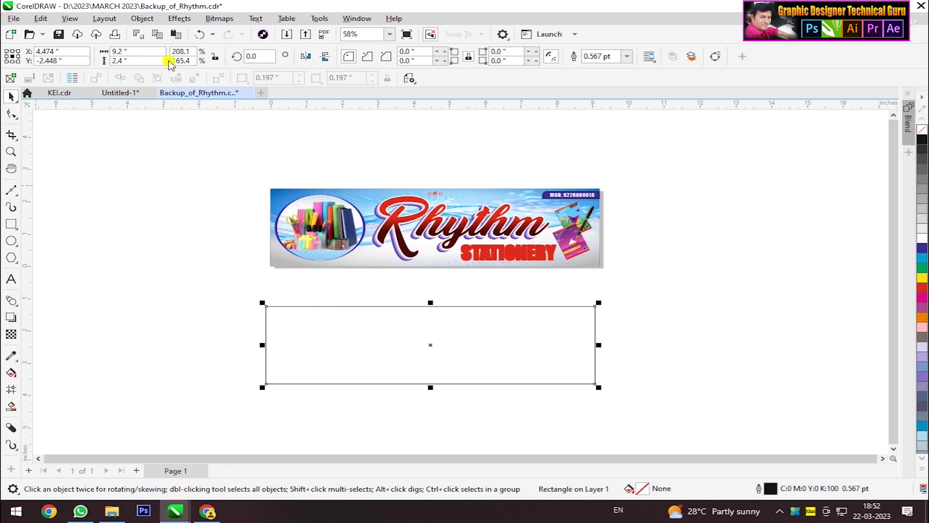
Step: Try a new rectangle height, then undo the accidental oversized result
{"action": "left_click", "coordinate": [131, 59]}
{"action": "type", "text": "24"}
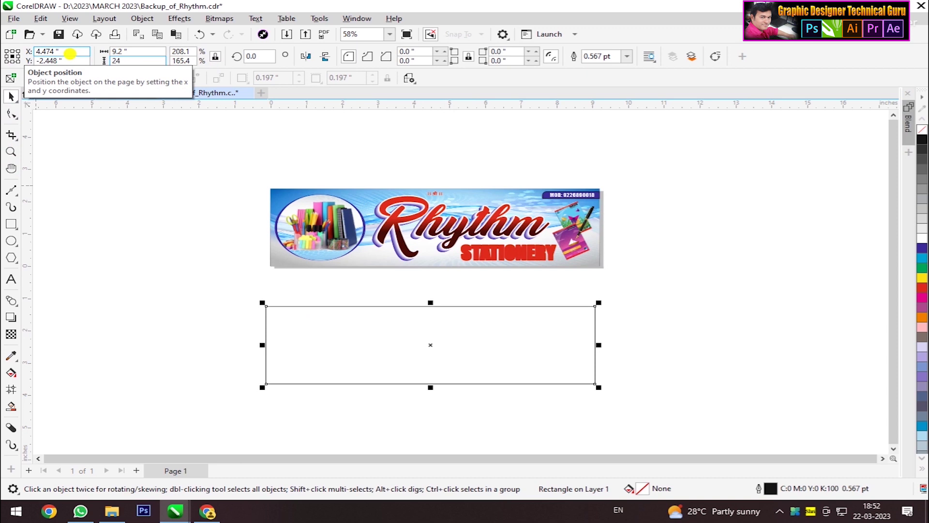
{"action": "key", "text": "Return"}
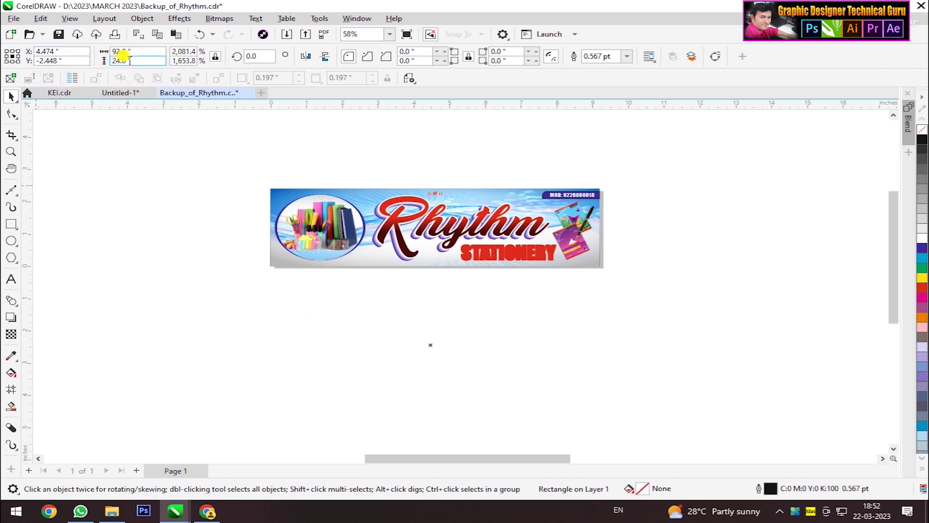
{"action": "scroll", "coordinate": [412, 320], "scroll_direction": "down", "scroll_amount": 2}
{"action": "key", "text": "ctrl+z"}
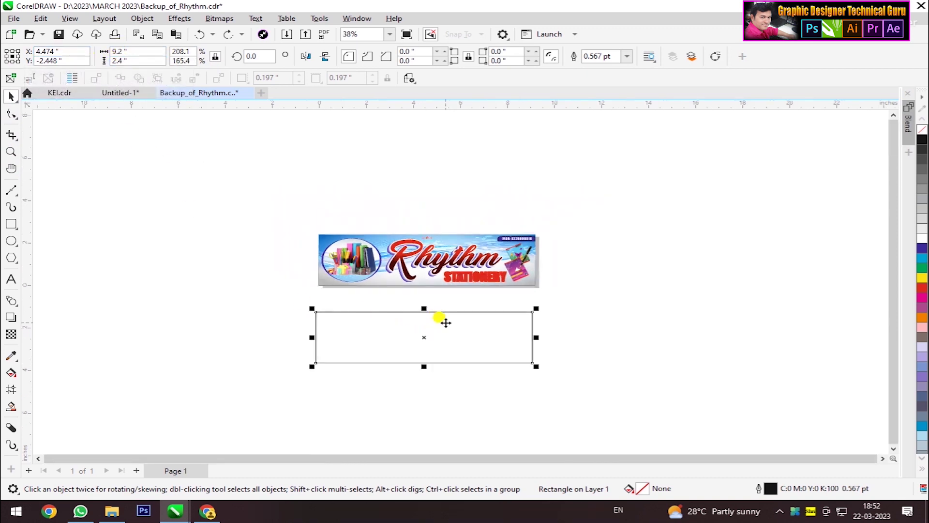
{"action": "scroll", "coordinate": [395, 329], "scroll_direction": "up", "scroll_amount": 1}
{"action": "scroll", "coordinate": [421, 317], "scroll_direction": "up", "scroll_amount": 2}
{"action": "scroll", "coordinate": [448, 307], "scroll_direction": "up", "scroll_amount": 1}
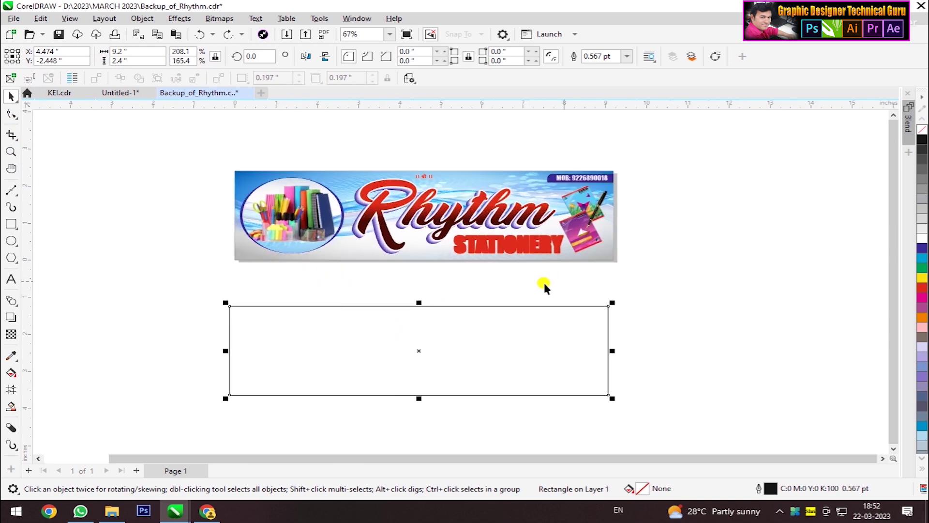
Step: Colour the STATIONERY text dark blue with a white outline
{"action": "left_click", "coordinate": [506, 242]}
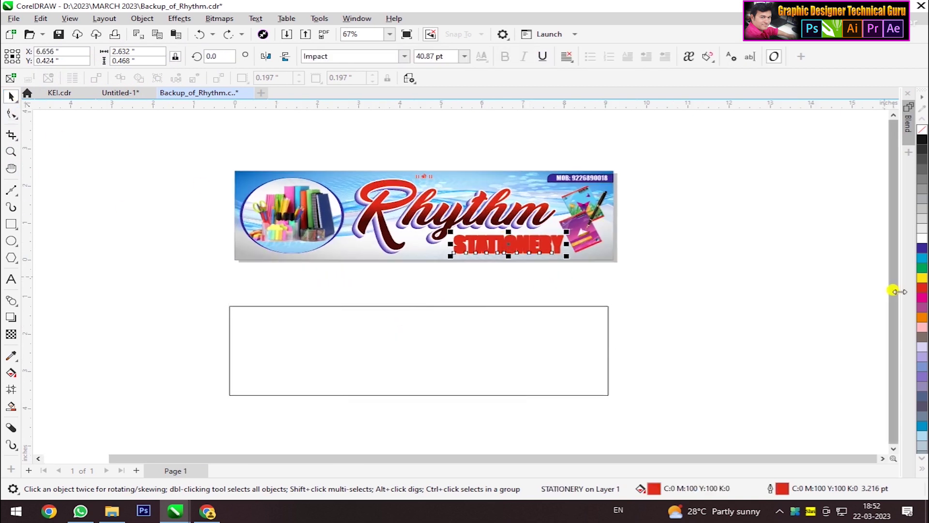
{"action": "left_click", "coordinate": [919, 249]}
{"action": "right_click", "coordinate": [921, 238]}
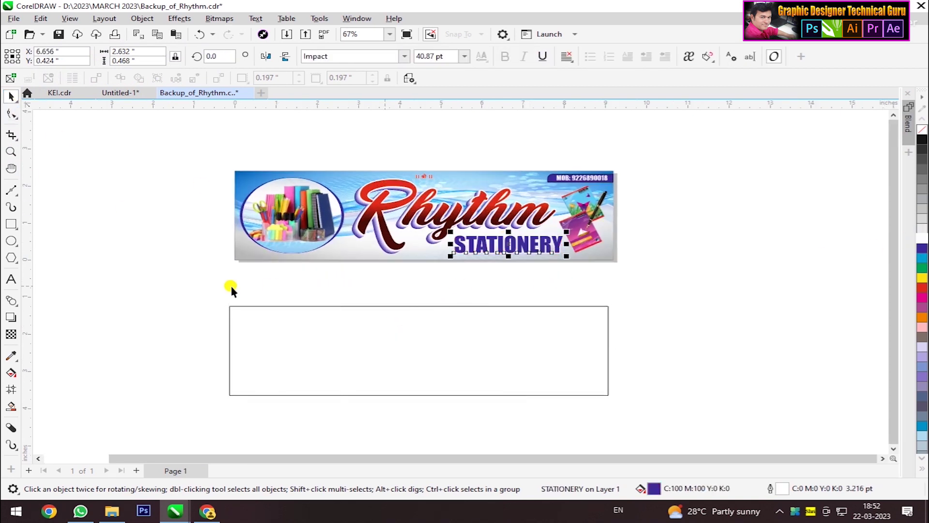
{"action": "left_click", "coordinate": [210, 189]}
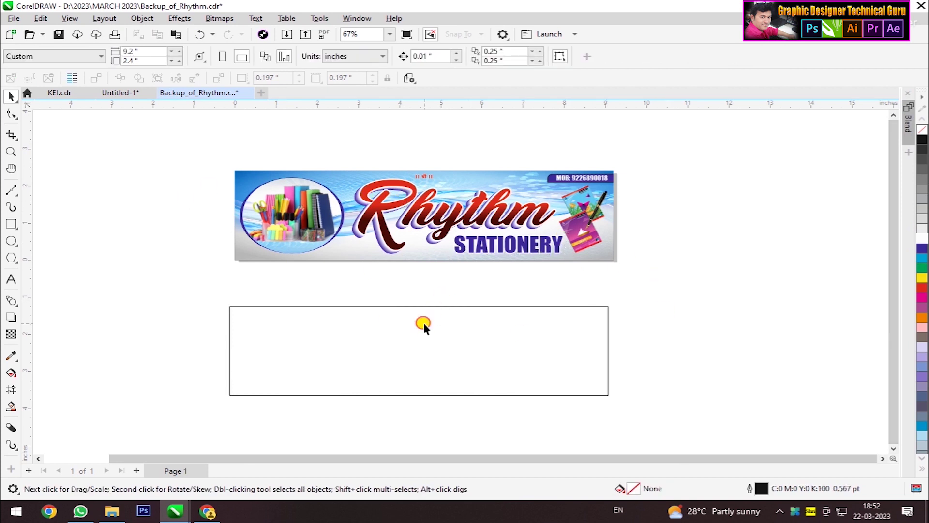
Step: Move the empty rectangle closer to the banner, copy it, and switch to Untitled-1
{"action": "left_click_drag", "start_coordinate": [423, 323], "coordinate": [425, 306]}
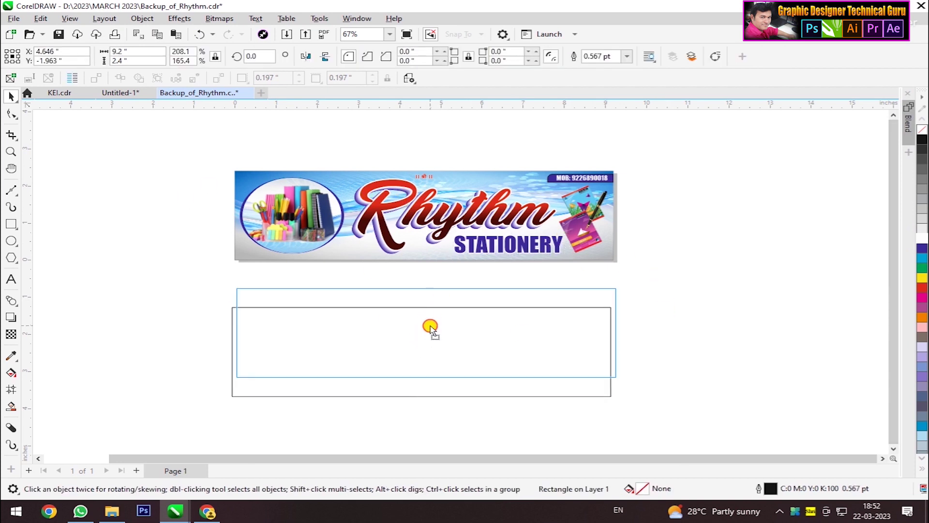
{"action": "left_click", "coordinate": [252, 309]}
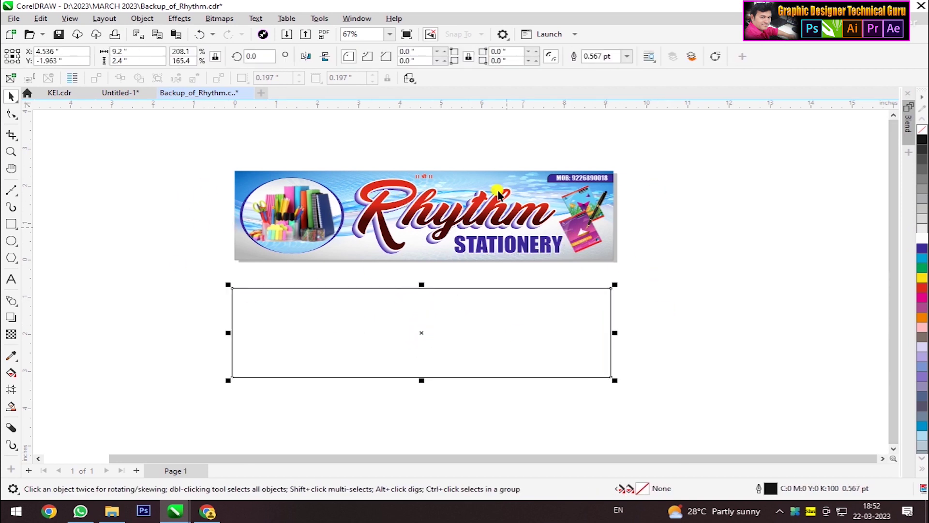
{"action": "left_click", "coordinate": [117, 221]}
{"action": "left_click", "coordinate": [121, 93]}
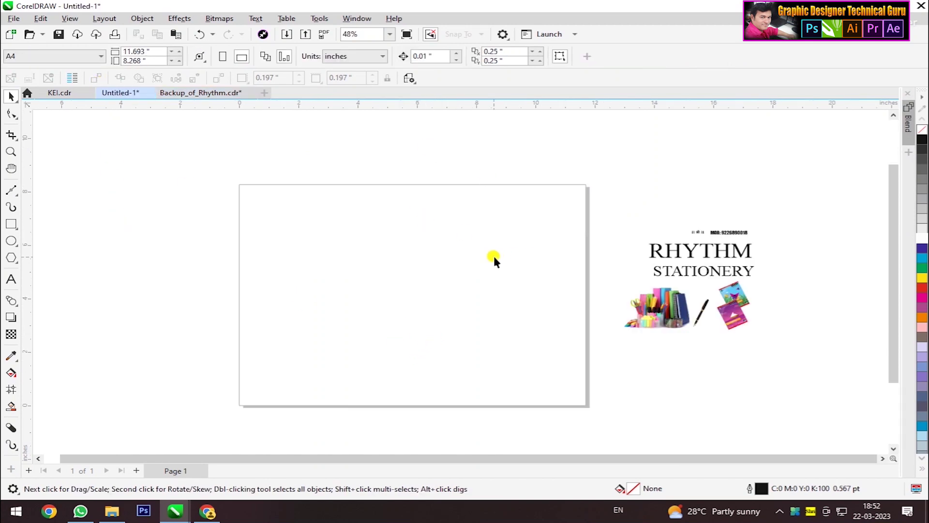
Step: Paste the rectangle at the page centre and move the RHYTHM text into it
{"action": "key", "text": "ctrl+v"}
{"action": "left_click_drag", "start_coordinate": [446, 378], "coordinate": [442, 282]}
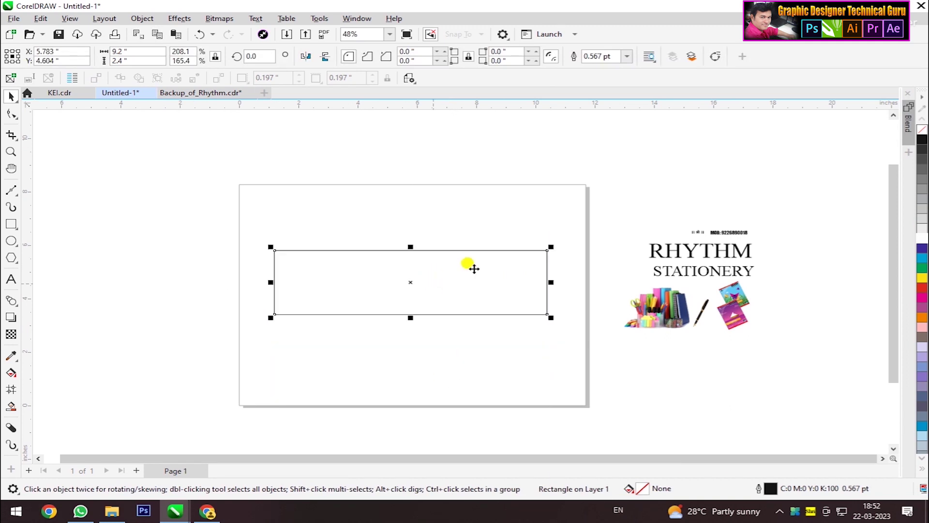
{"action": "scroll", "coordinate": [674, 262], "scroll_direction": "up", "scroll_amount": 1}
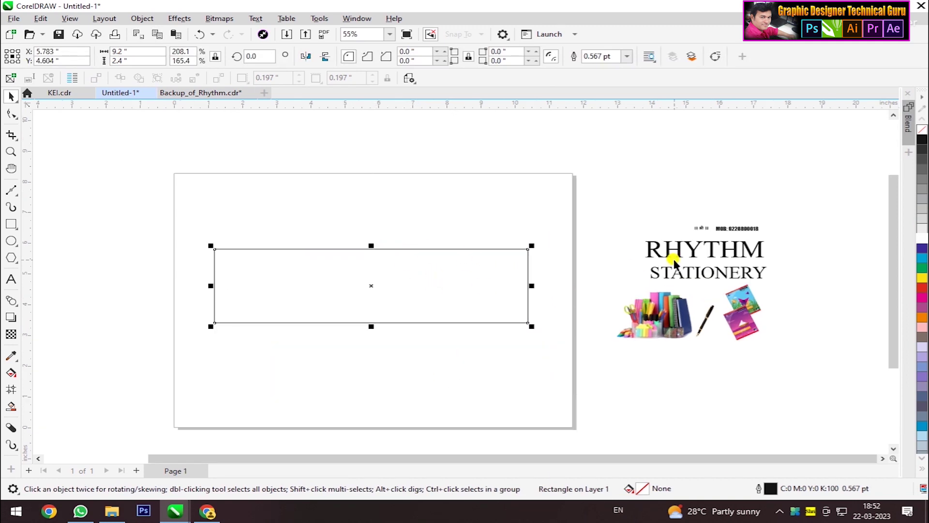
{"action": "left_click", "coordinate": [789, 206]}
{"action": "left_click", "coordinate": [706, 248]}
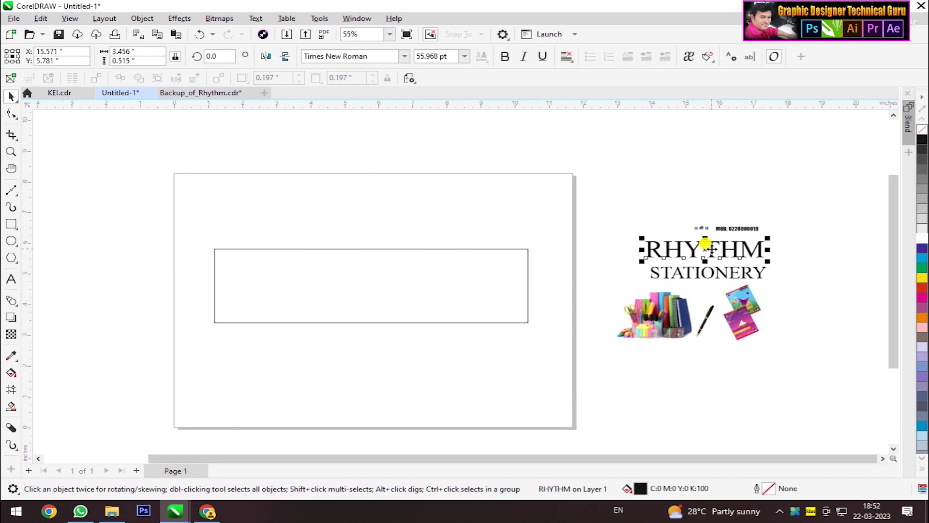
{"action": "left_click_drag", "start_coordinate": [711, 248], "coordinate": [372, 280]}
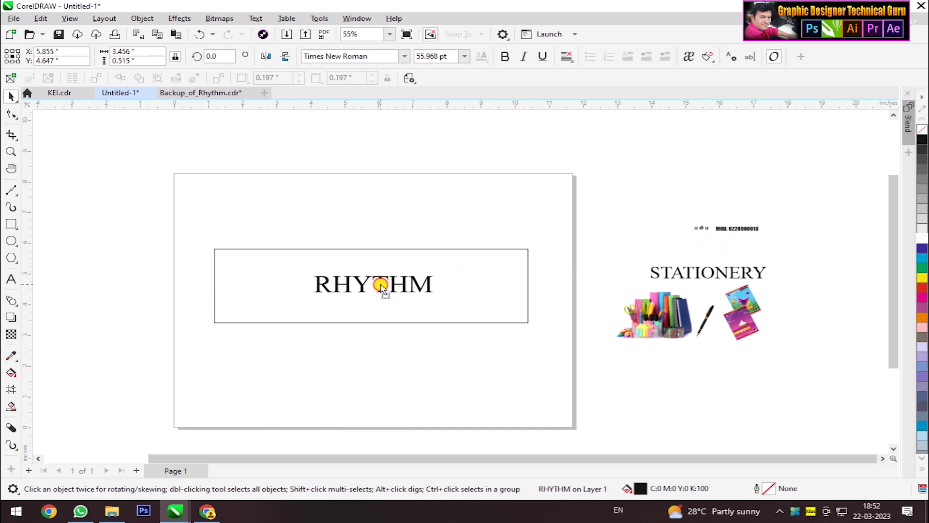
Step: Change RHYTHM to Title Case 'Rhythm' in the Yananeska Personal Use font
{"action": "double_click", "coordinate": [342, 283]}
{"action": "right_click", "coordinate": [342, 285]}
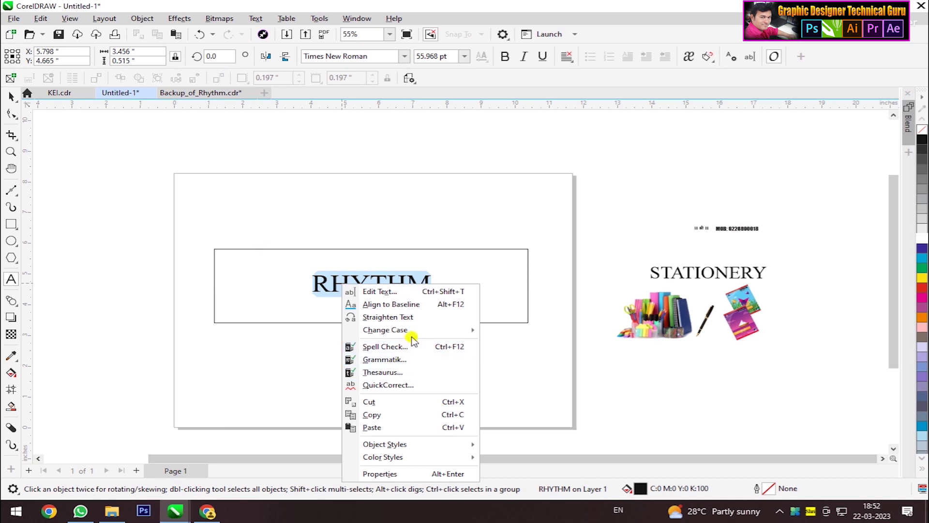
{"action": "mouse_move", "coordinate": [385, 330]}
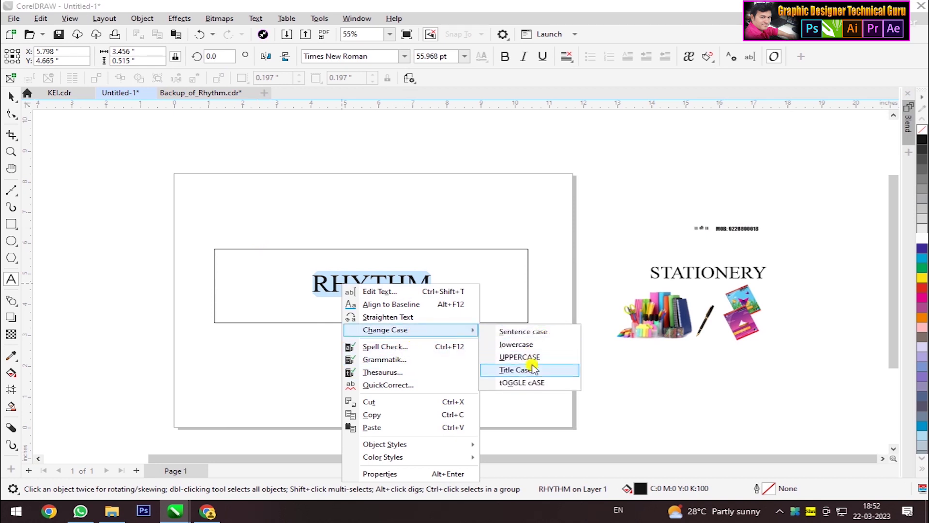
{"action": "left_click", "coordinate": [533, 369]}
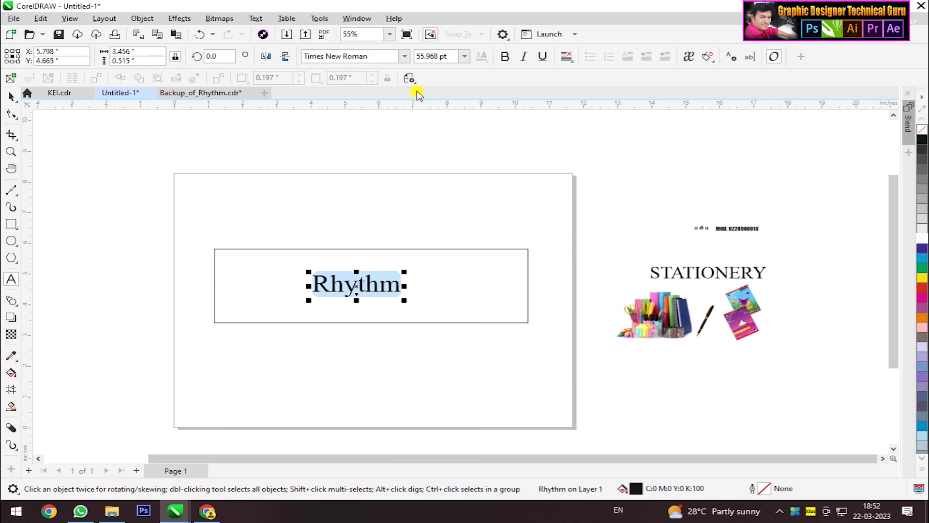
{"action": "left_click", "coordinate": [339, 56]}
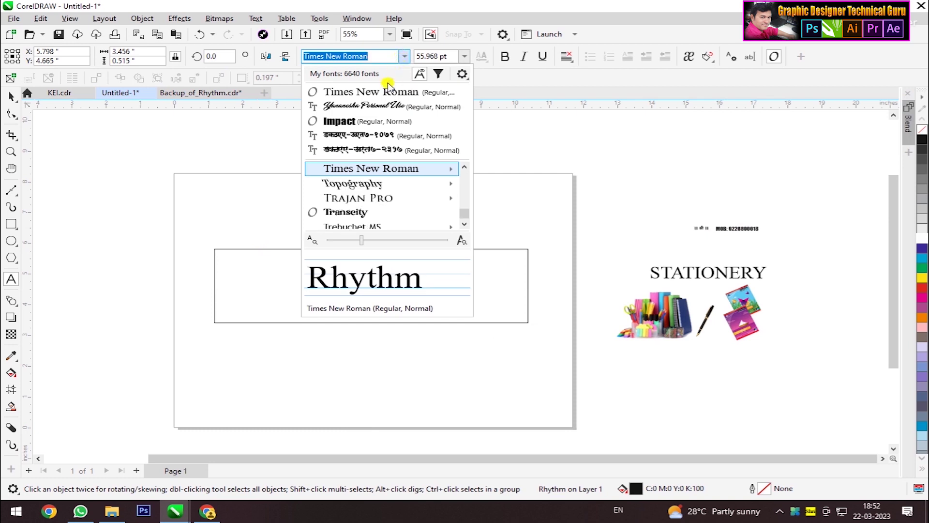
{"action": "left_click", "coordinate": [367, 106]}
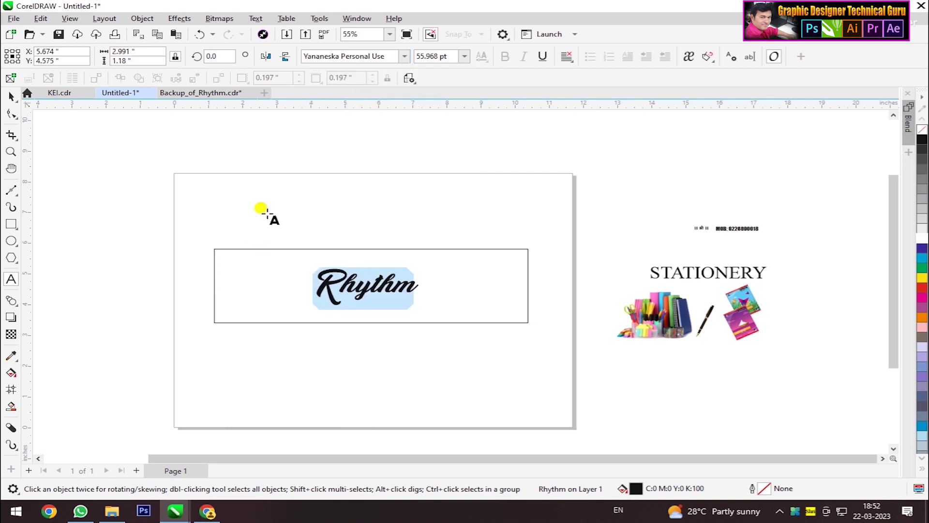
Step: Enlarge Rhythm to about 79 pt so it fills the box
{"action": "left_click", "coordinate": [12, 97]}
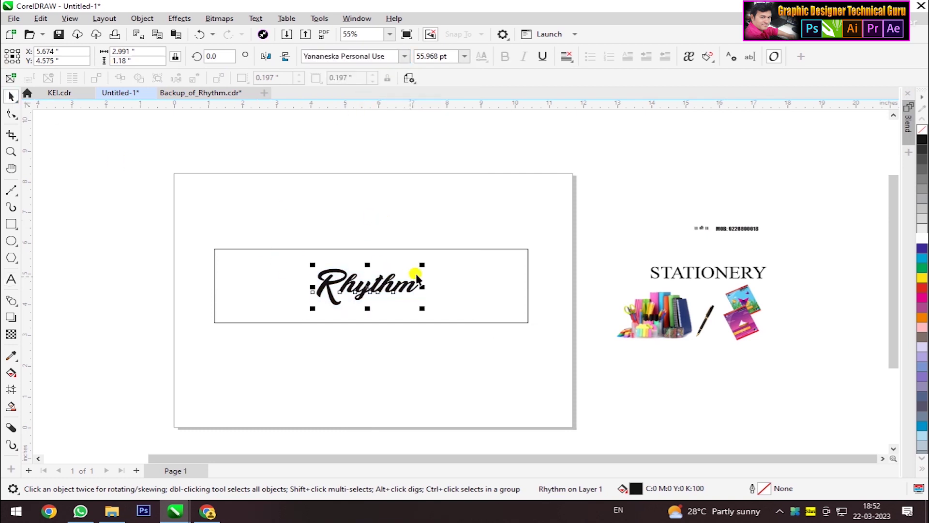
{"action": "mouse_move", "coordinate": [422, 265]}
{"action": "left_mouse_down"}
{"action": "mouse_move", "coordinate": [442, 249]}
{"action": "mouse_move", "coordinate": [450, 255]}
{"action": "left_mouse_up"}
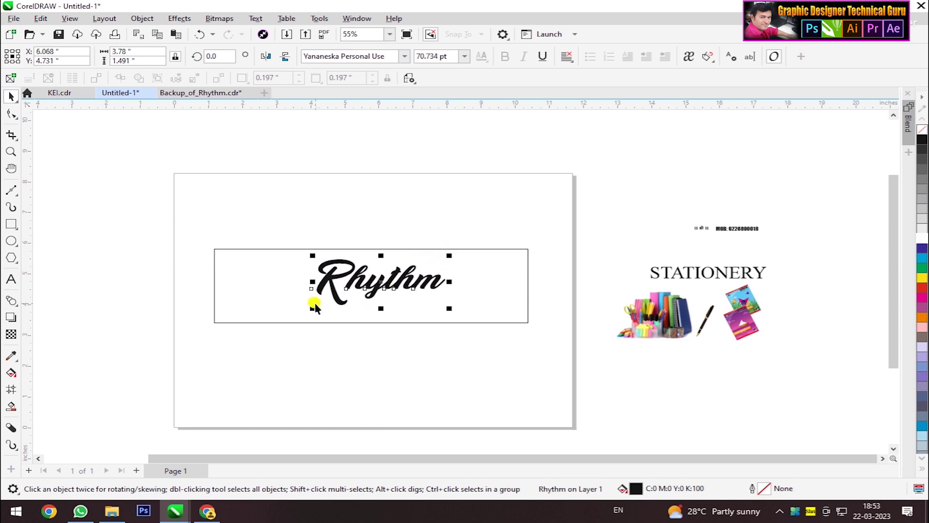
{"action": "left_click_drag", "start_coordinate": [312, 308], "coordinate": [297, 313]}
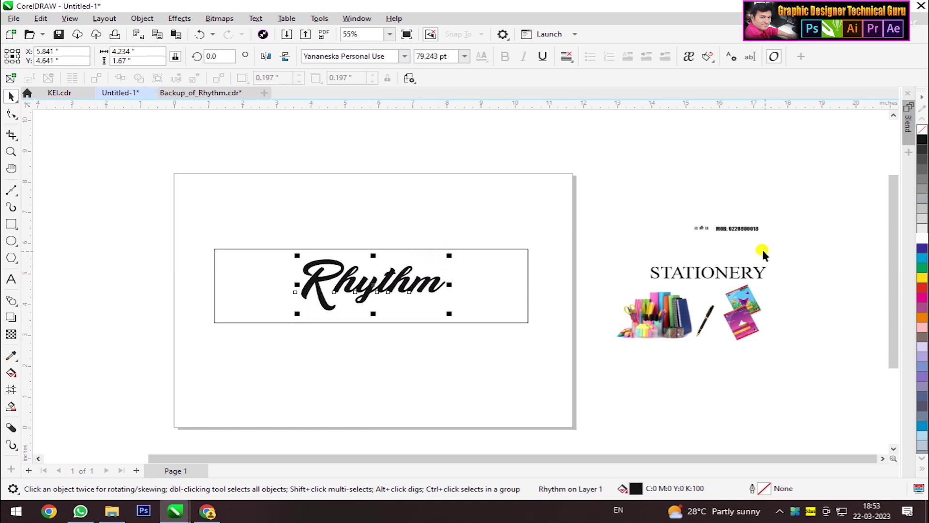
{"action": "left_click", "coordinate": [720, 273]}
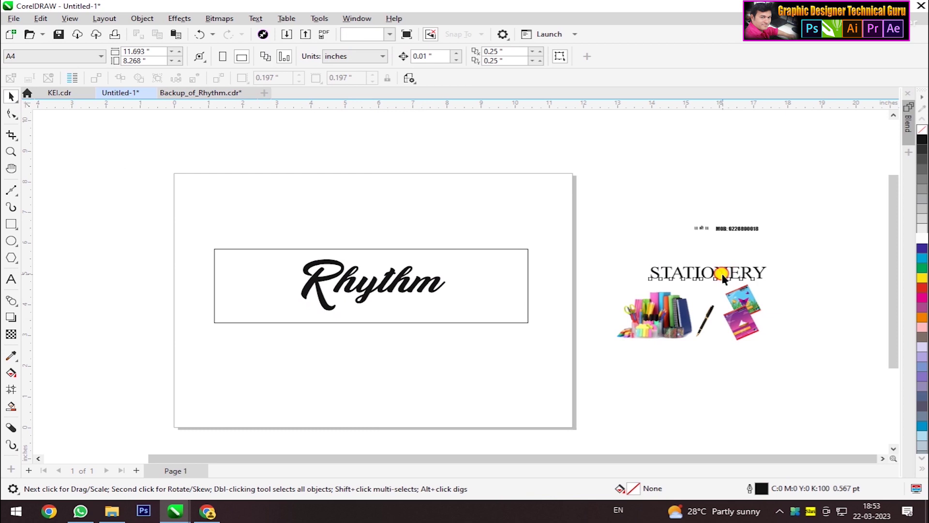
Step: Move STATIONERY onto the page beneath Rhythm and make it bold
{"action": "left_click_drag", "start_coordinate": [730, 275], "coordinate": [455, 306]}
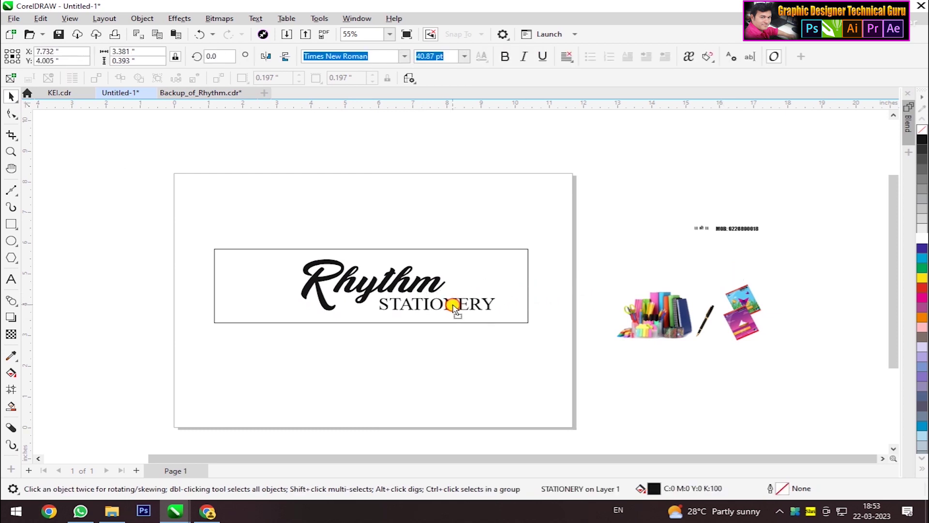
{"action": "left_click", "coordinate": [505, 56]}
{"action": "left_click", "coordinate": [397, 333]}
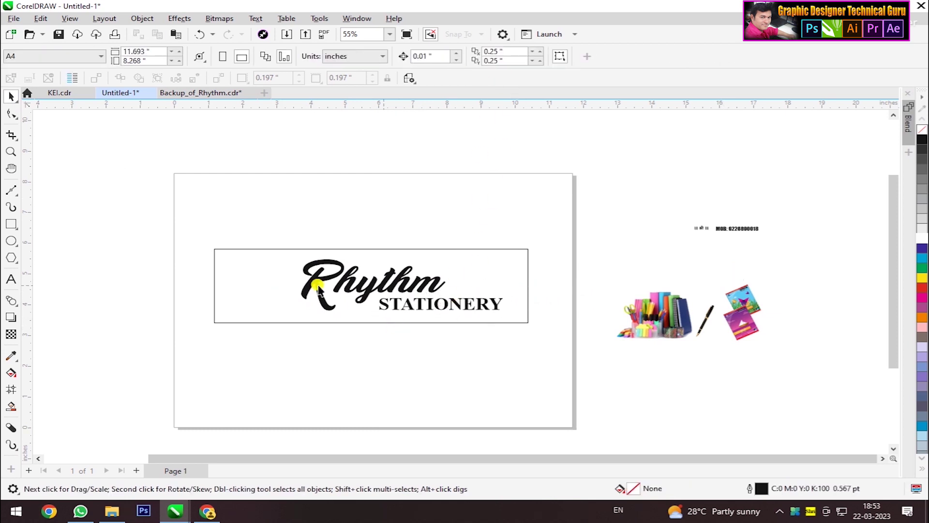
{"action": "scroll", "coordinate": [399, 290], "scroll_direction": "up", "scroll_amount": 1}
{"action": "scroll", "coordinate": [404, 286], "scroll_direction": "up", "scroll_amount": 2}
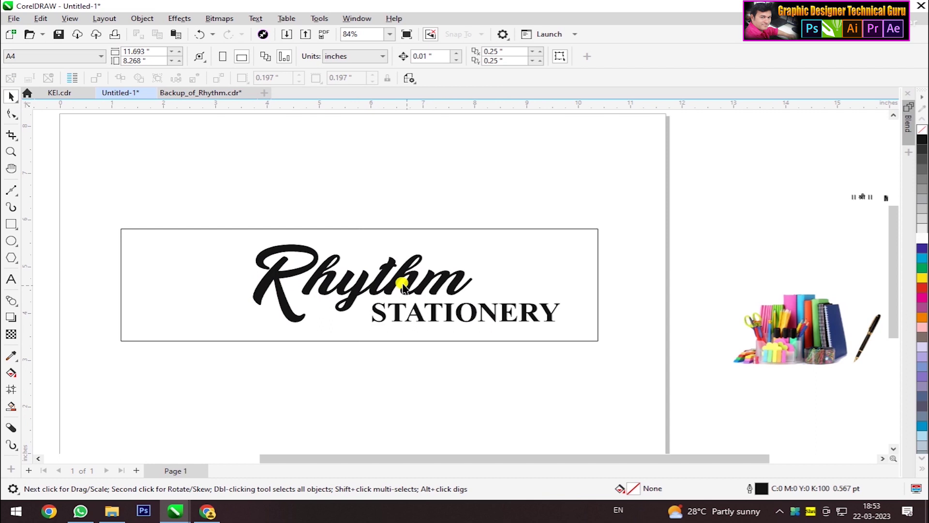
{"action": "left_click", "coordinate": [416, 318]}
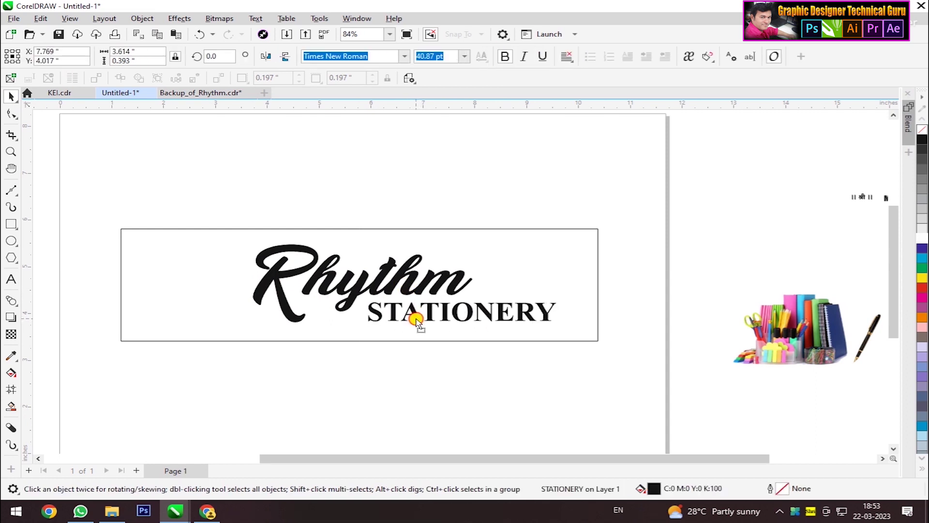
Step: Give both Rhythm and STATIONERY a 5 pt white outline
{"action": "left_click_drag", "start_coordinate": [216, 199], "coordinate": [570, 357]}
{"action": "right_click", "coordinate": [921, 236]}
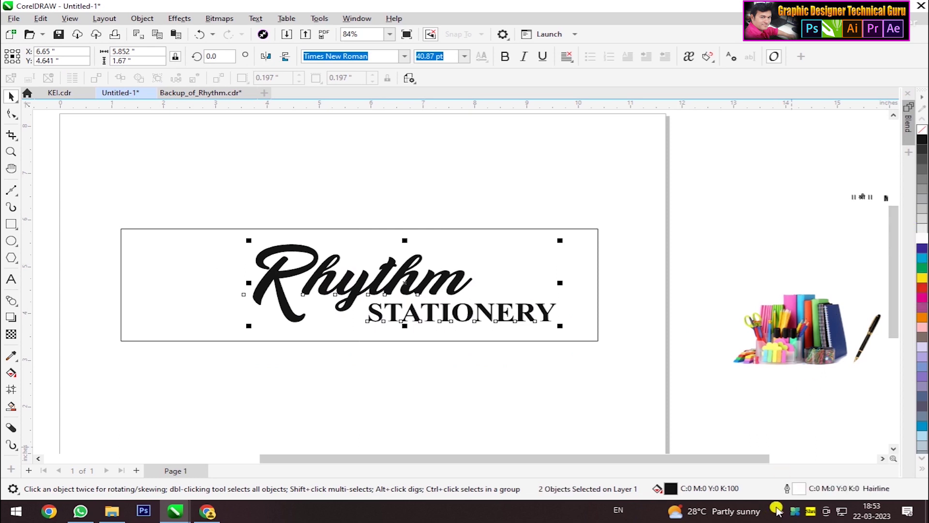
{"action": "double_click", "coordinate": [798, 490]}
{"action": "type", "text": "5"}
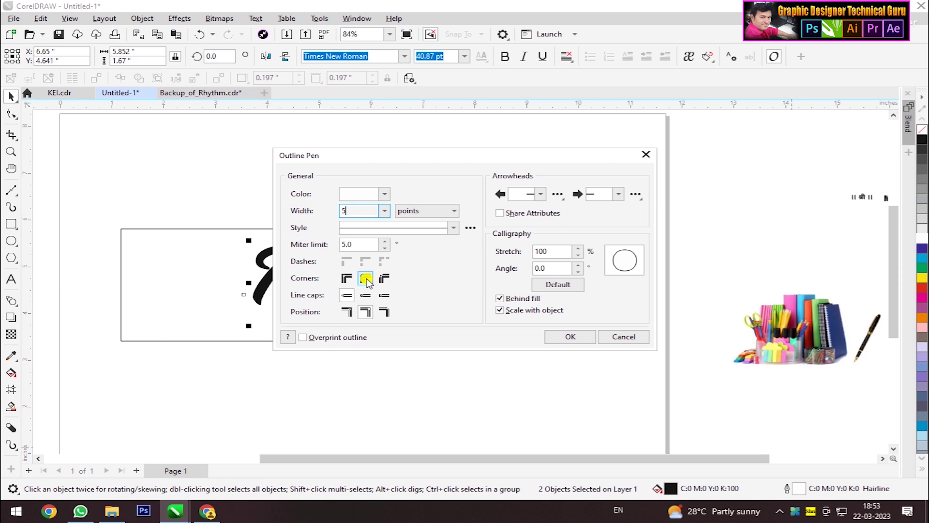
{"action": "left_click", "coordinate": [572, 338]}
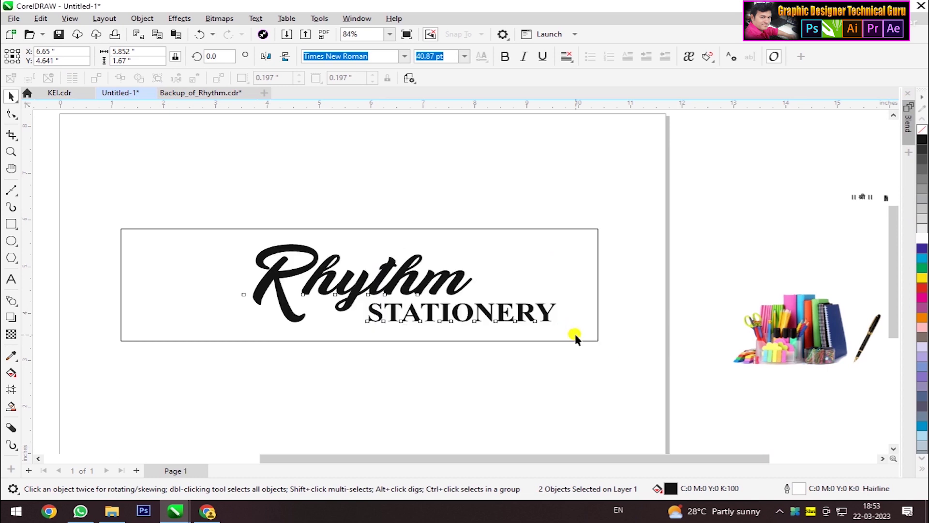
Step: Create a grey offset copy of STATIONERY as a shadow
{"action": "left_click", "coordinate": [425, 312]}
{"action": "left_click_drag", "start_coordinate": [427, 310], "coordinate": [424, 313]}
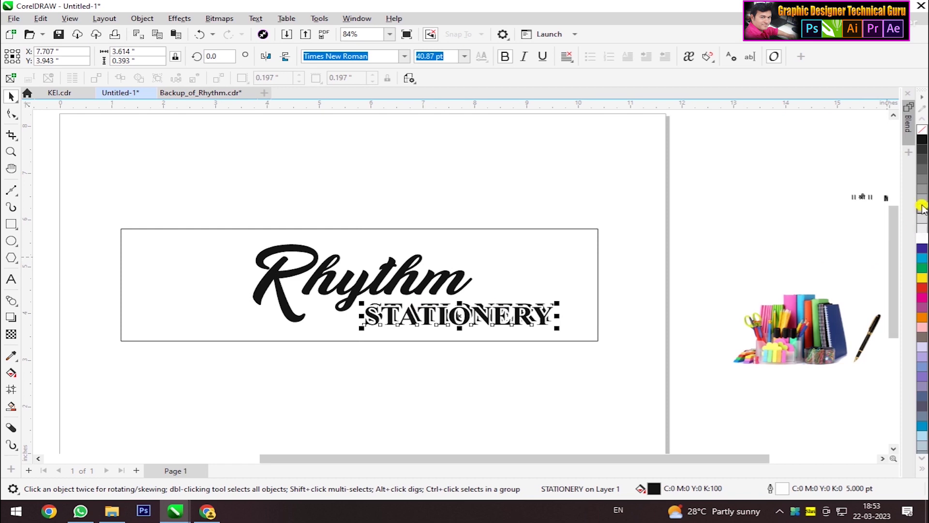
{"action": "left_click", "coordinate": [922, 208]}
{"action": "right_click", "coordinate": [922, 209]}
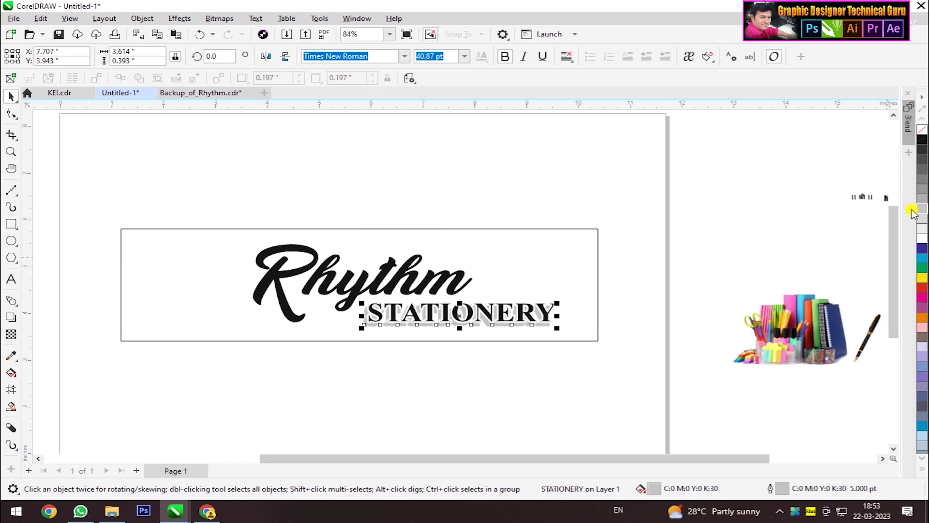
{"action": "key", "text": "ctrl+Right"}
{"action": "key", "text": "ctrl+Down"}
Step: Colour the original STATIONERY blue-violet and nudge the grey shadow up and right
{"action": "left_click", "coordinate": [534, 314]}
{"action": "left_click", "coordinate": [922, 252]}
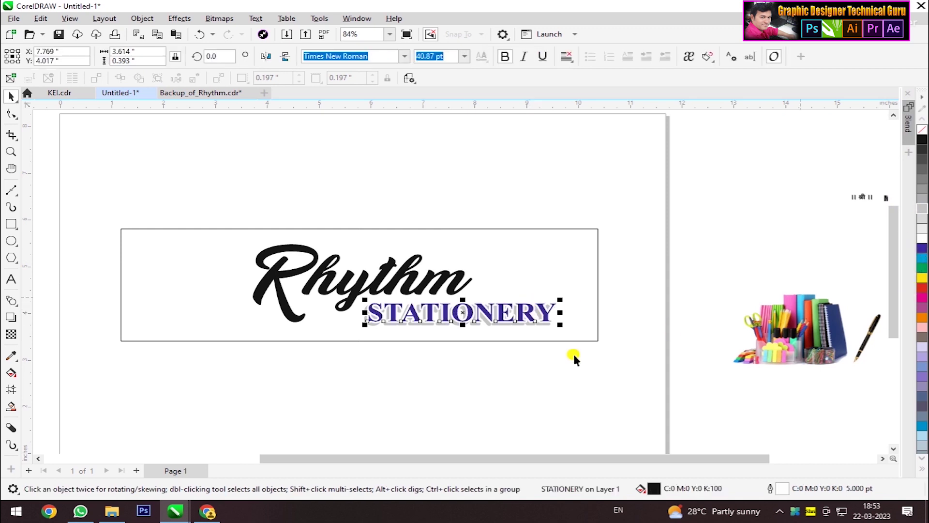
{"action": "left_click", "coordinate": [417, 330]}
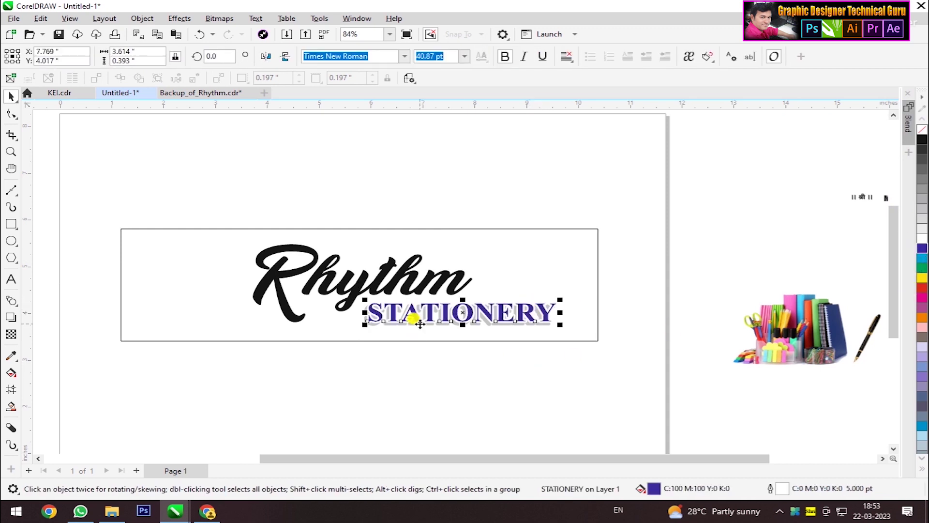
{"action": "left_click", "coordinate": [413, 326]}
{"action": "key", "text": "Right"}
{"action": "key", "text": "Up"}
{"action": "key", "text": "Up"}
{"action": "key", "text": "Right"}
Step: Make Rhythm red with a blue offset copy sent behind it
{"action": "left_click", "coordinate": [359, 290]}
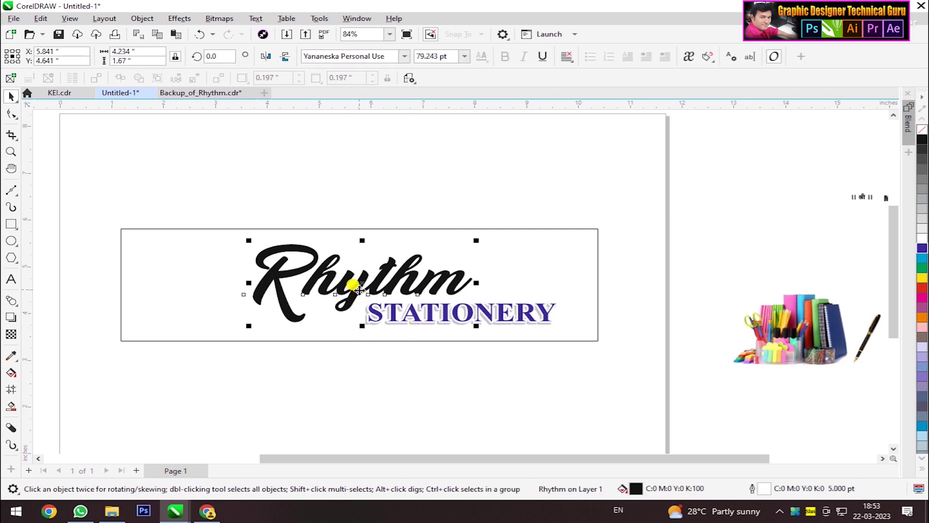
{"action": "left_click", "coordinate": [921, 289]}
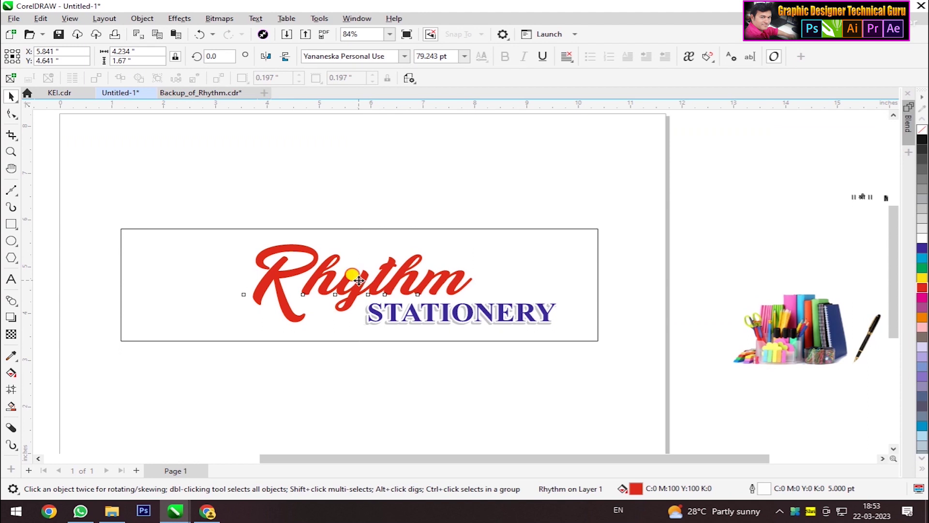
{"action": "left_click_drag", "start_coordinate": [359, 281], "coordinate": [351, 284]}
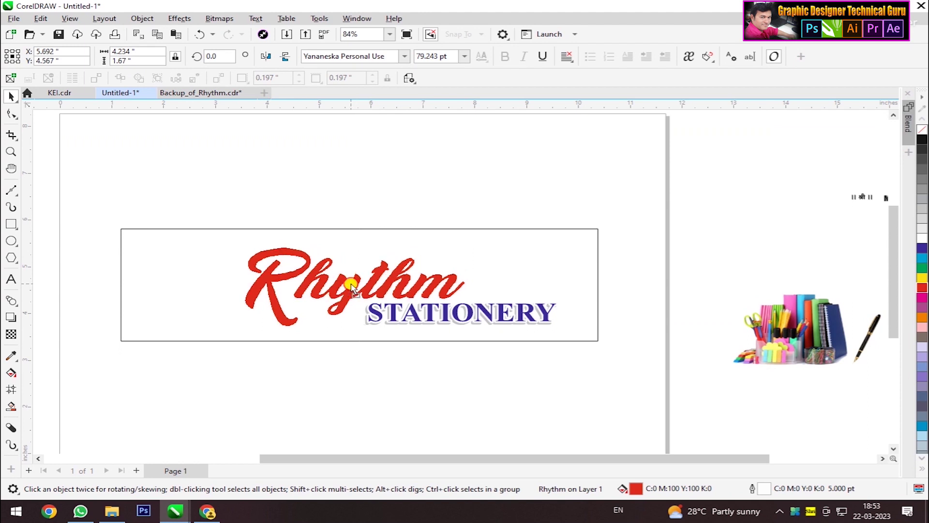
{"action": "left_click", "coordinate": [920, 249]}
{"action": "right_click", "coordinate": [920, 249]}
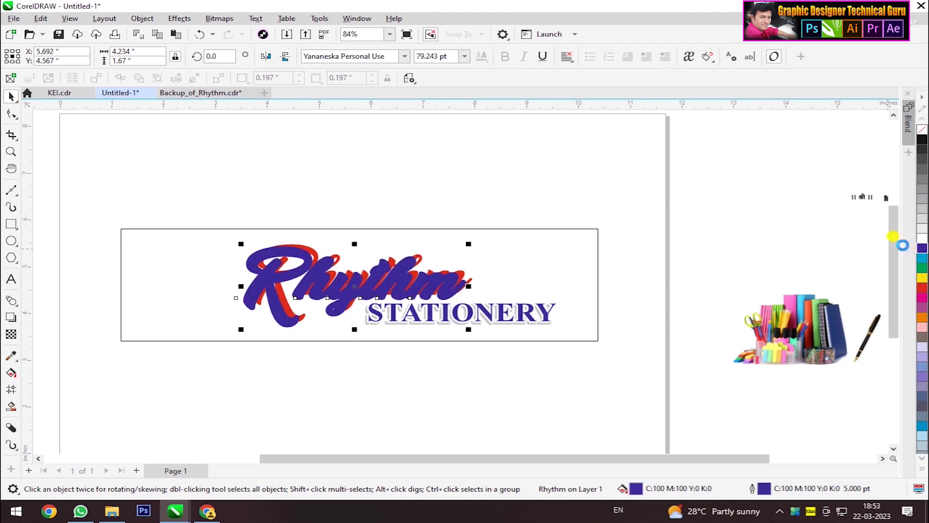
{"action": "key", "text": "ctrl+Page_Down"}
{"action": "key", "text": "Up"}
{"action": "key", "text": "Right"}
{"action": "key", "text": "Up"}
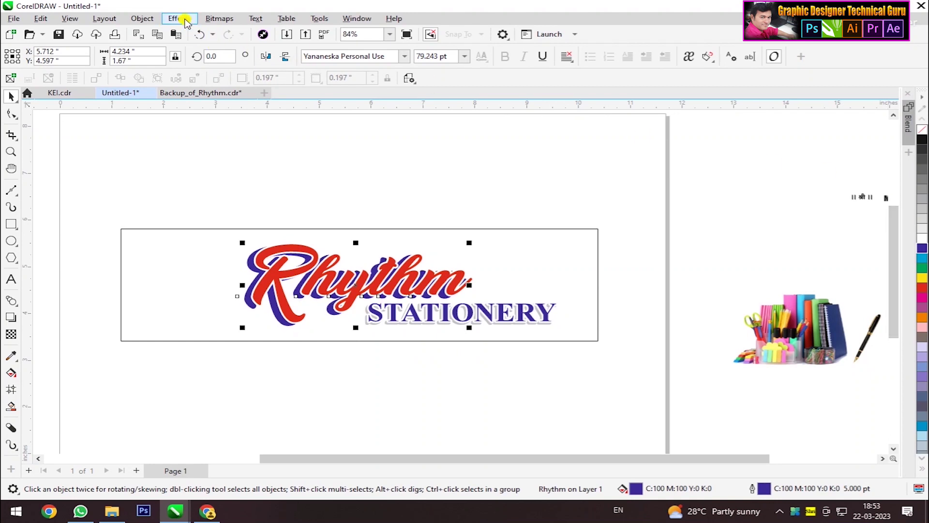
Step: Blend the red and blue Rhythm layers for a layered 3D look
{"action": "left_click", "coordinate": [181, 18]}
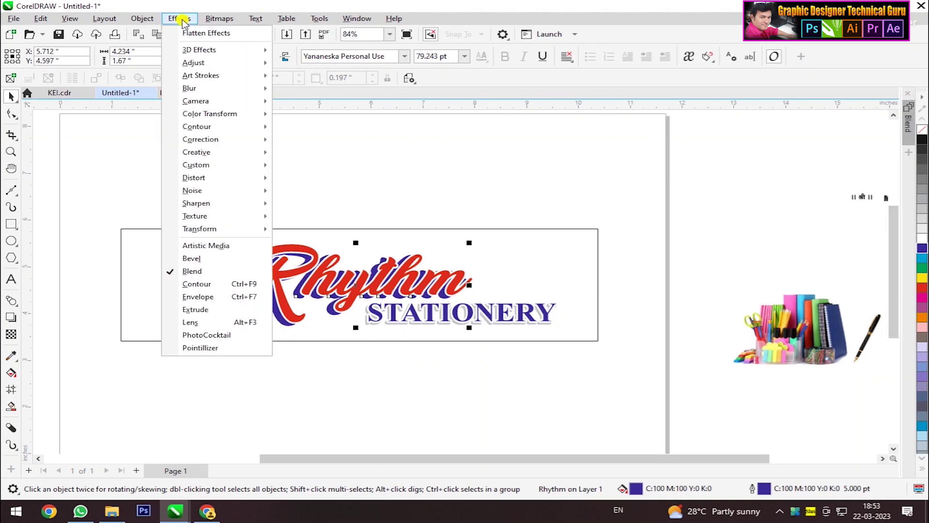
{"action": "left_click", "coordinate": [203, 272]}
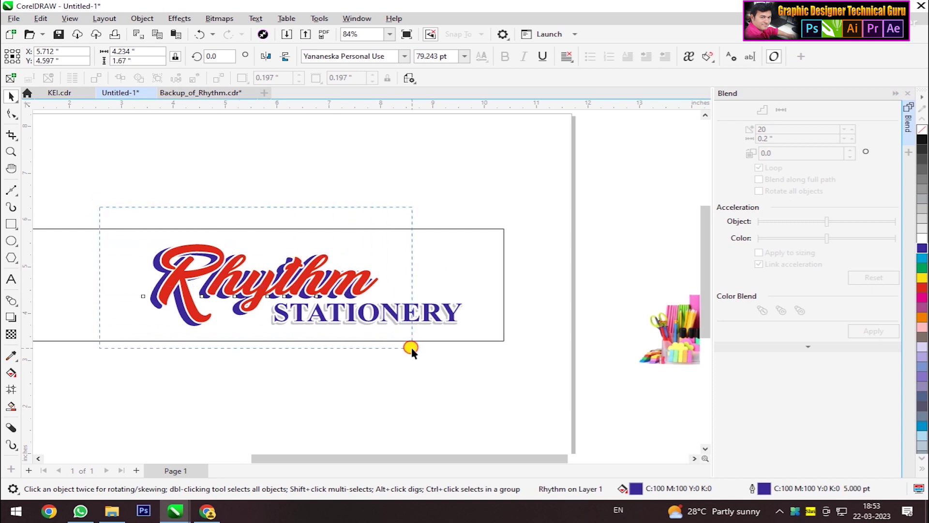
{"action": "left_click_drag", "start_coordinate": [405, 338], "coordinate": [412, 347]}
{"action": "left_click", "coordinate": [860, 332]}
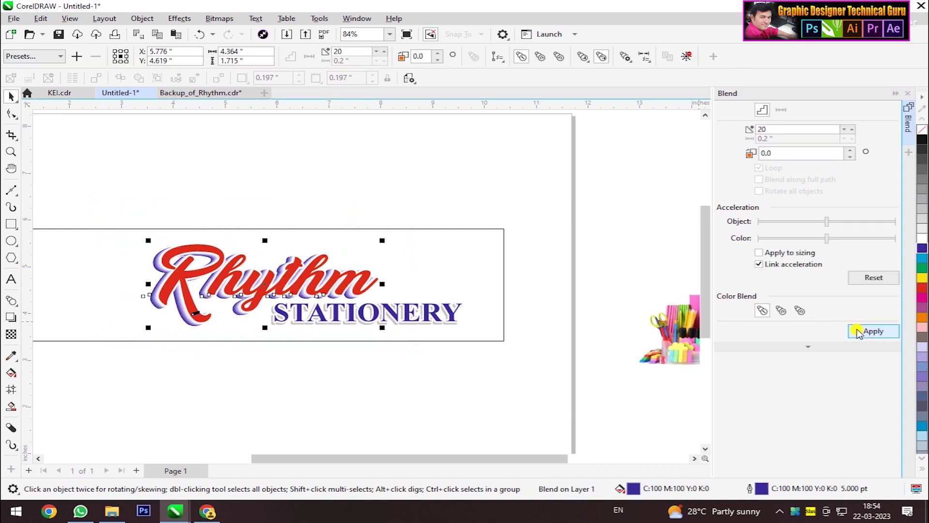
{"action": "left_click", "coordinate": [466, 190]}
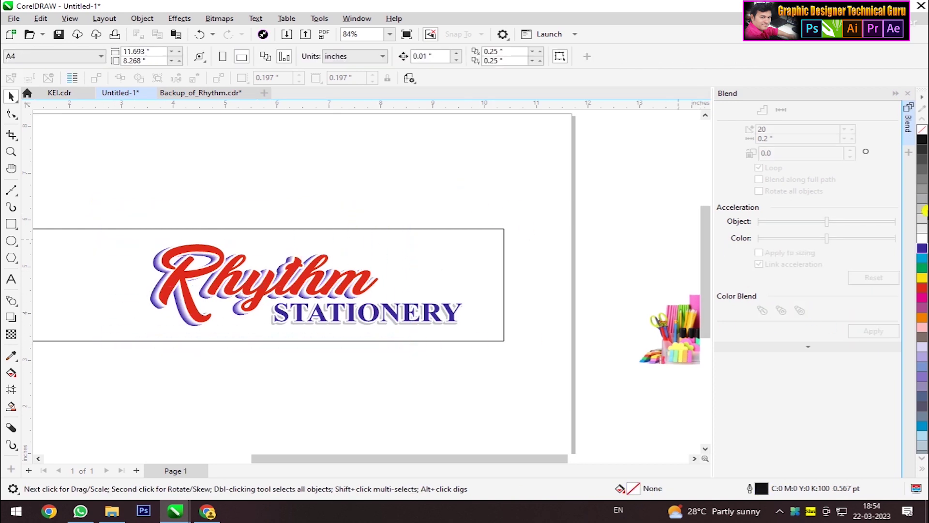
{"action": "left_click", "coordinate": [912, 96]}
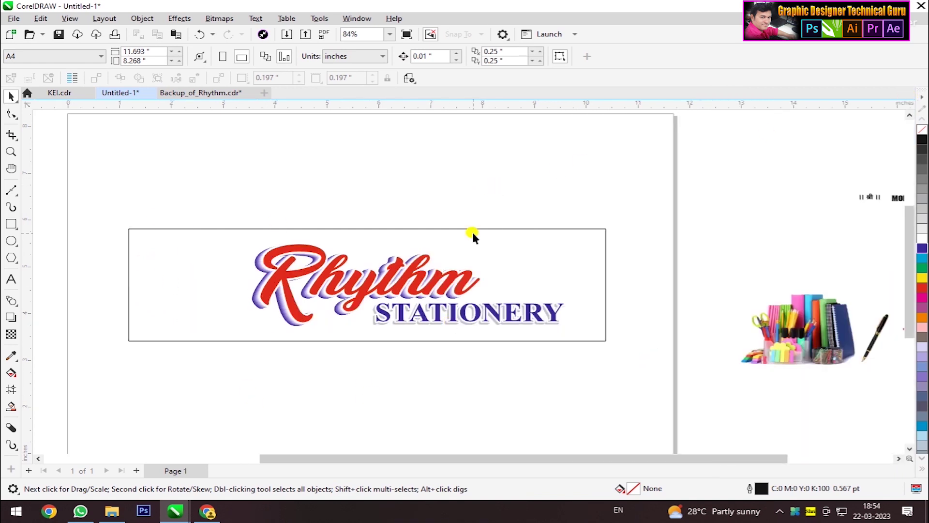
{"action": "left_click", "coordinate": [112, 509]}
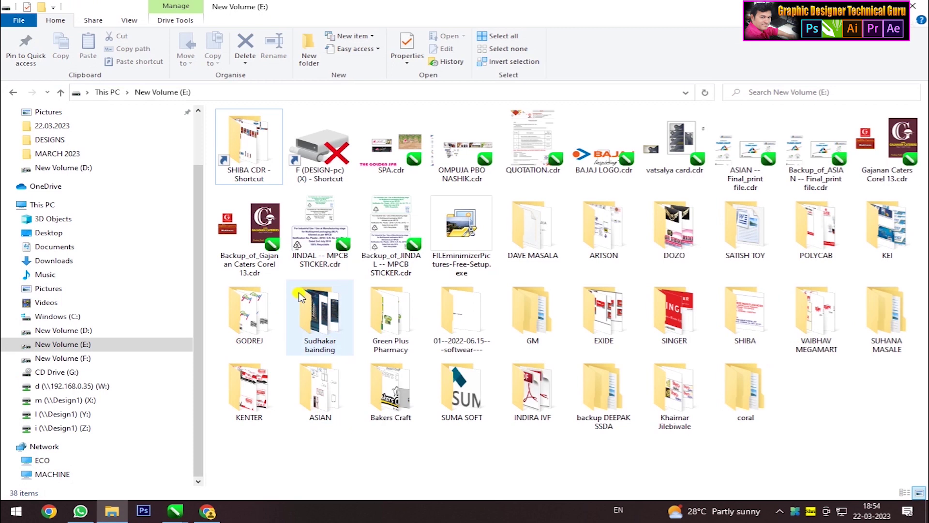
Step: Browse the Z: drive through DESIGN DATA and BACKGROUNDS to the NEW BACKS - APRIL folder
{"action": "left_click", "coordinate": [78, 428]}
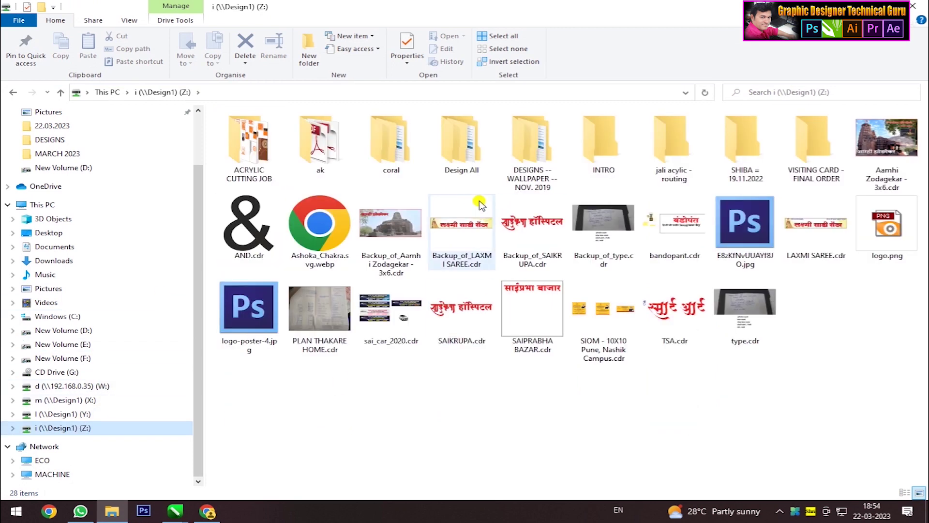
{"action": "double_click", "coordinate": [462, 145]}
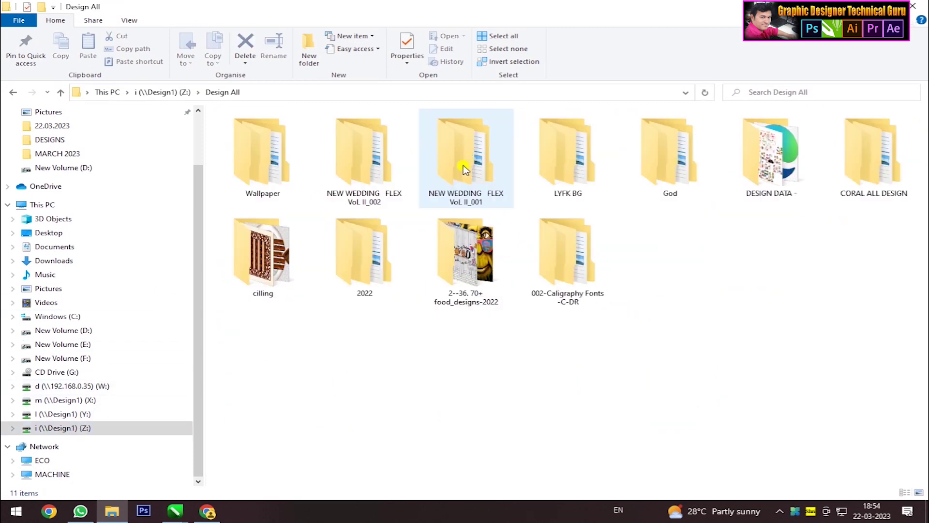
{"action": "left_click", "coordinate": [761, 171]}
{"action": "double_click", "coordinate": [761, 171]}
{"action": "double_click", "coordinate": [408, 228]}
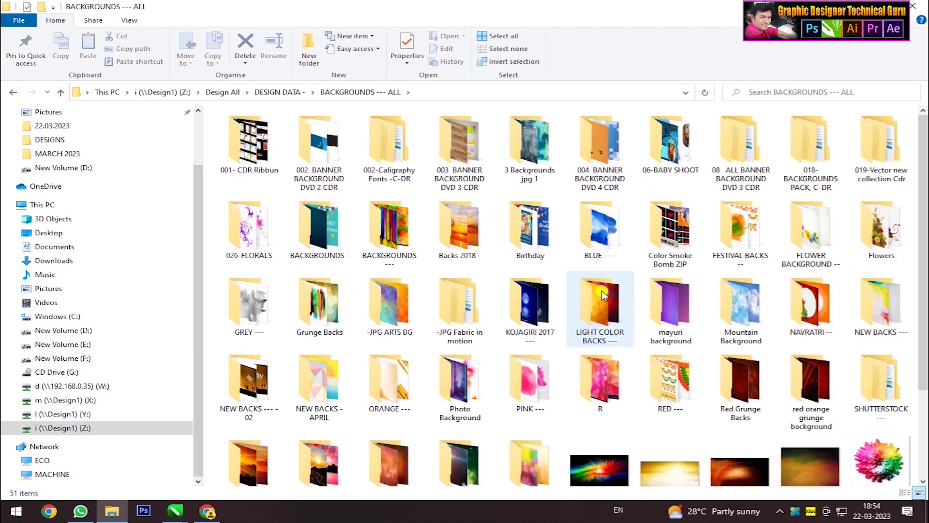
{"action": "scroll", "coordinate": [602, 295], "scroll_direction": "down", "scroll_amount": 3}
{"action": "double_click", "coordinate": [319, 254]}
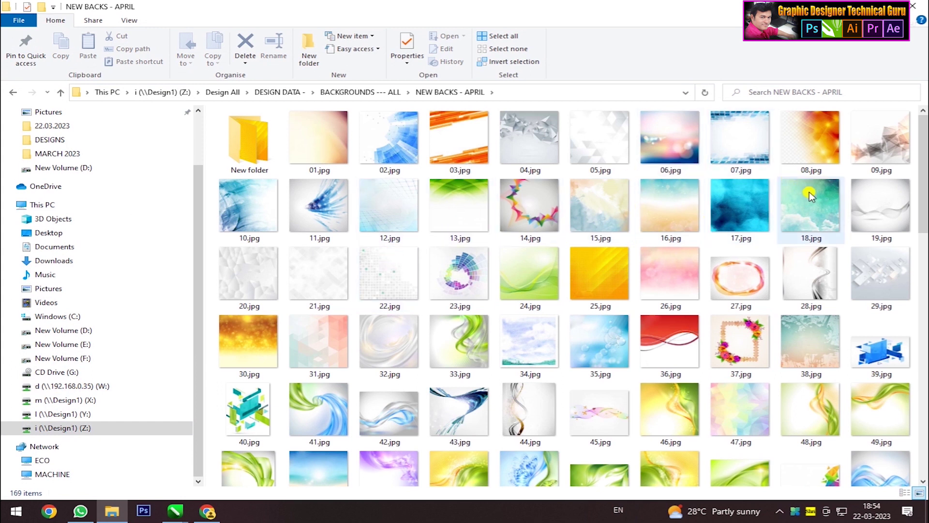
Step: Drag the blue wave background 59.jpg onto the CorelDRAW design page
{"action": "scroll", "coordinate": [584, 346], "scroll_direction": "down", "scroll_amount": 3}
{"action": "scroll", "coordinate": [630, 339], "scroll_direction": "down", "scroll_amount": 3}
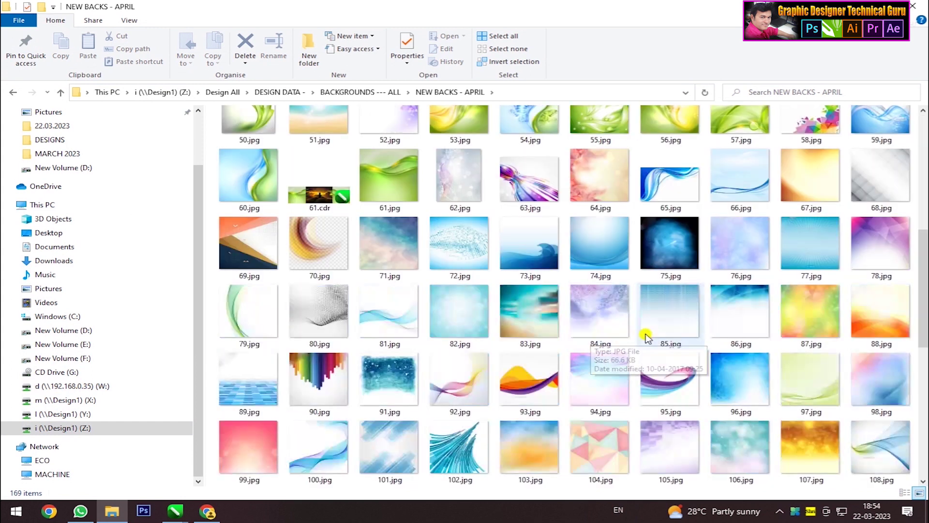
{"action": "left_click", "coordinate": [888, 130]}
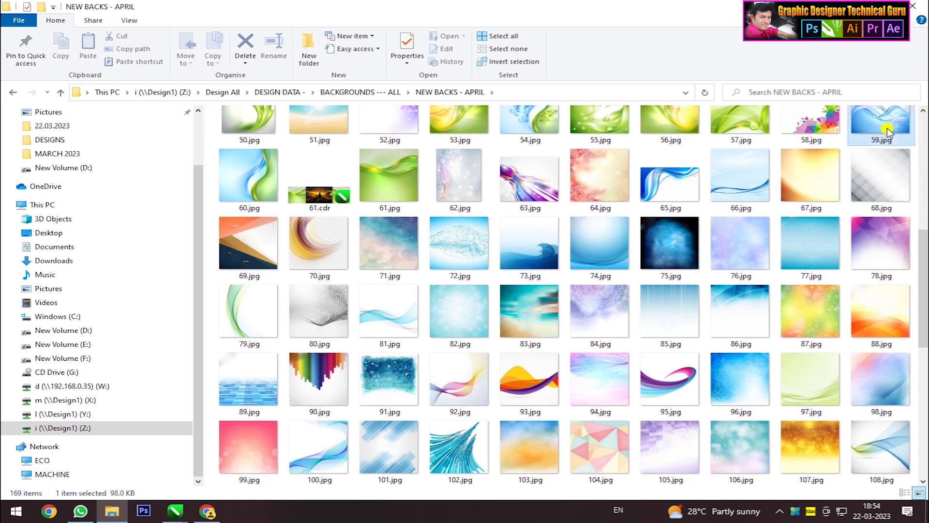
{"action": "left_click_drag", "start_coordinate": [882, 137], "coordinate": [172, 517]}
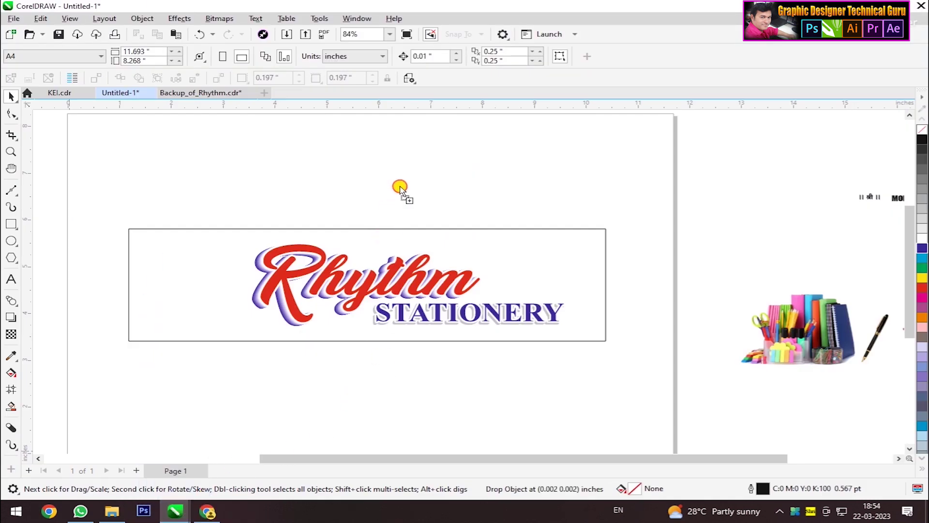
{"action": "mouse_move", "coordinate": [172, 517]}
{"action": "left_mouse_down"}
{"action": "mouse_move", "coordinate": [400, 186]}
{"action": "mouse_move", "coordinate": [286, 174]}
{"action": "left_mouse_up"}
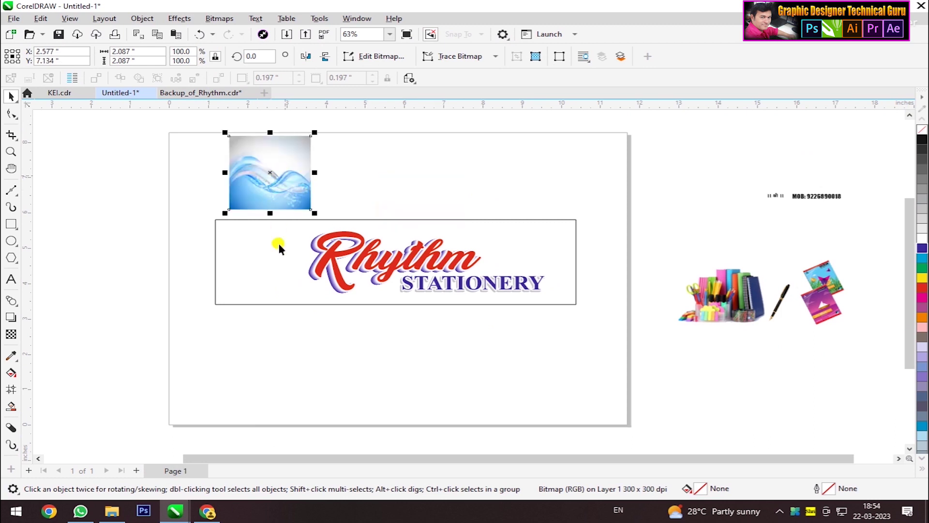
Step: PowerClip the wave image inside the banner rectangle with Place Inside Frame
{"action": "left_click", "coordinate": [263, 260]}
{"action": "left_click", "coordinate": [262, 256]}
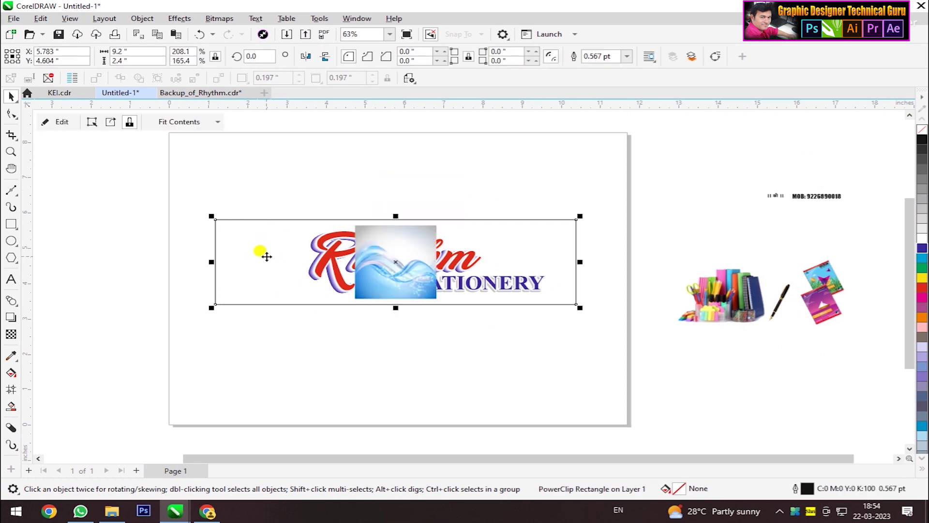
{"action": "key", "text": "ctrl+z"}
{"action": "left_click", "coordinate": [297, 156]}
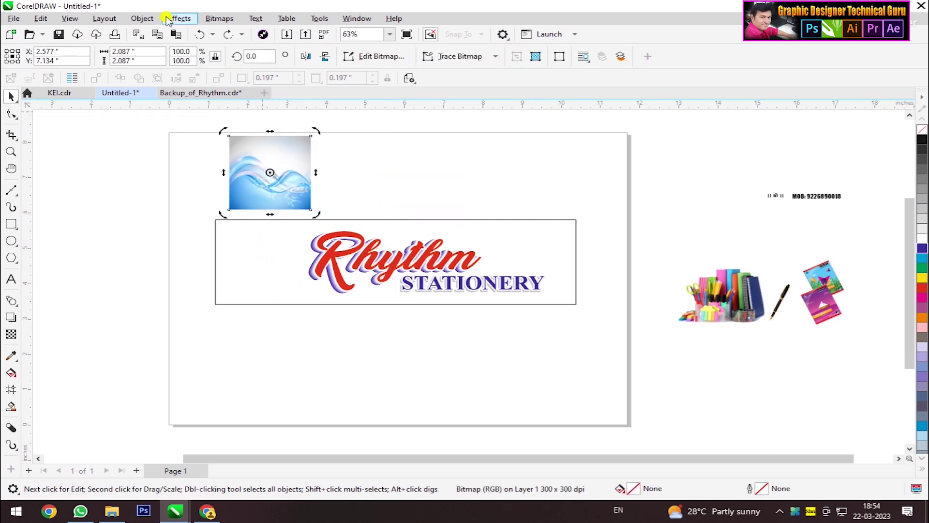
{"action": "left_click", "coordinate": [143, 19]}
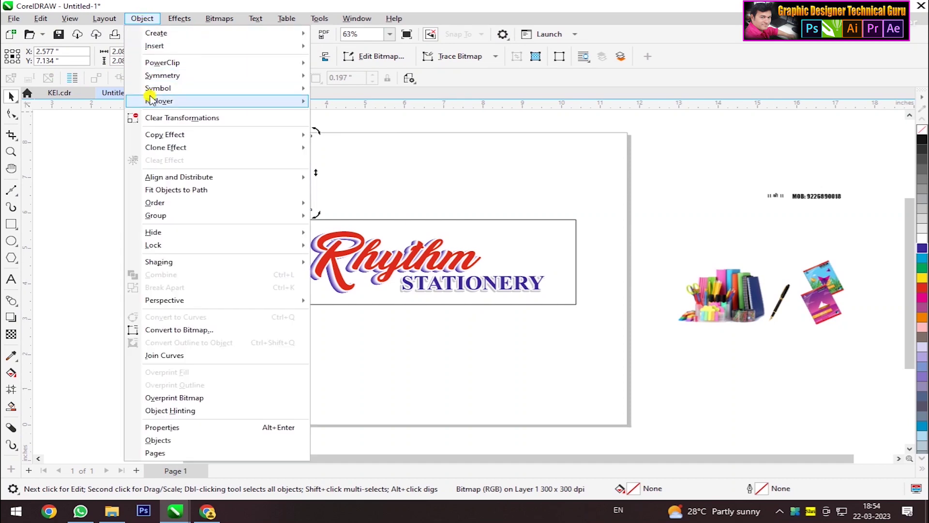
{"action": "mouse_move", "coordinate": [161, 62]}
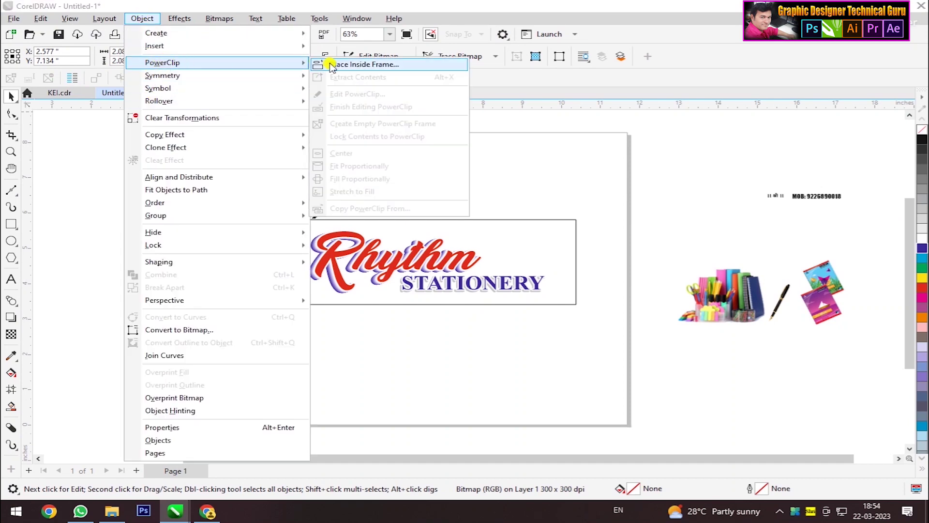
{"action": "left_click", "coordinate": [384, 92]}
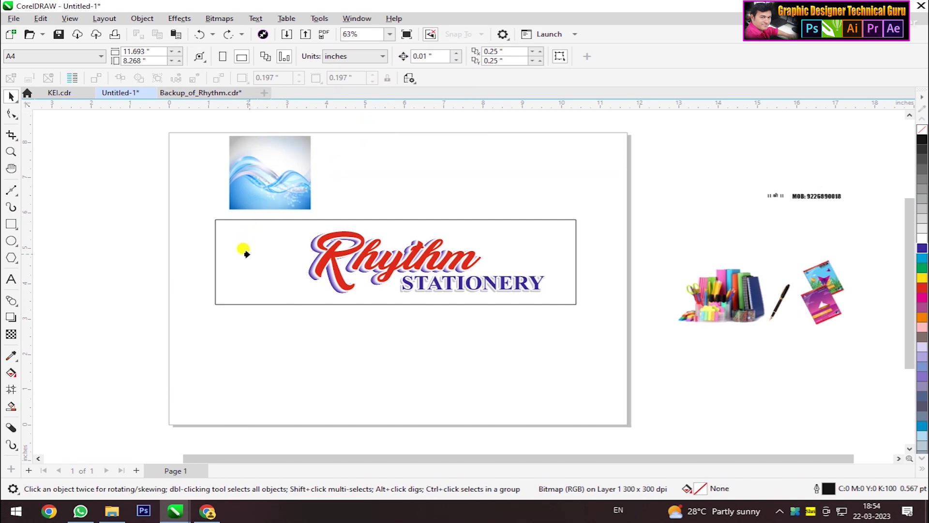
{"action": "left_click", "coordinate": [248, 257]}
Step: Stretch the framed wave image wider and taller to cover the banner
{"action": "left_click", "coordinate": [397, 266], "text": "ctrl"}
{"action": "mouse_move", "coordinate": [404, 277]}
{"action": "left_mouse_down"}
{"action": "mouse_move", "coordinate": [269, 272]}
{"action": "mouse_move", "coordinate": [319, 308]}
{"action": "left_mouse_up"}
{"action": "left_click_drag", "start_coordinate": [314, 263], "coordinate": [580, 279]}
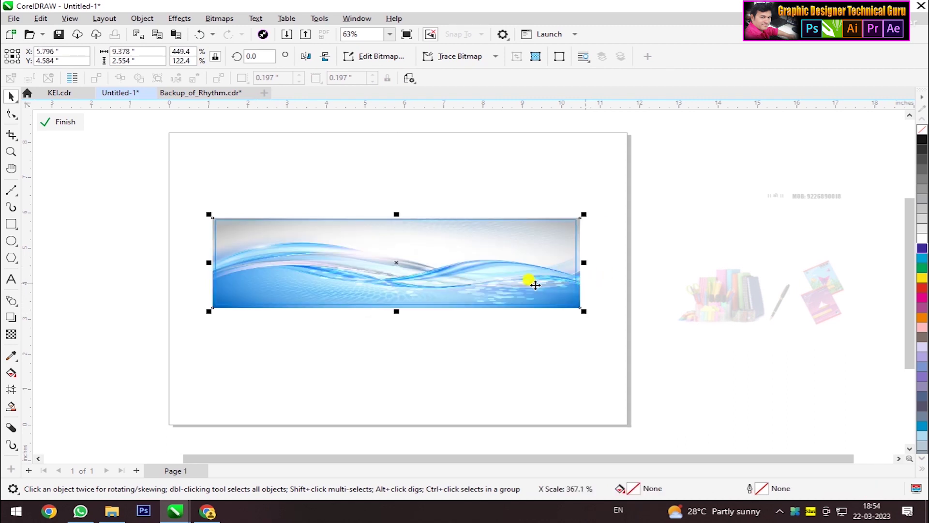
{"action": "left_click_drag", "start_coordinate": [396, 213], "coordinate": [397, 199]}
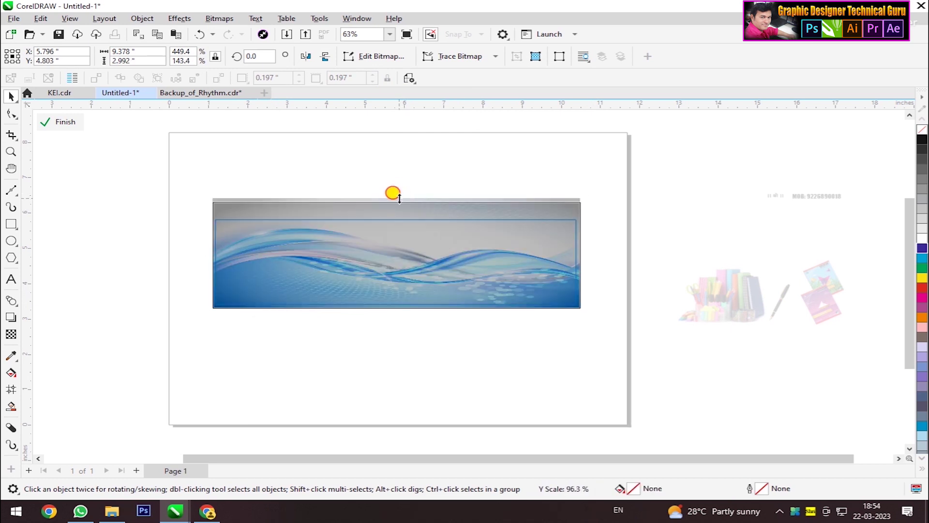
{"action": "left_click", "coordinate": [432, 165]}
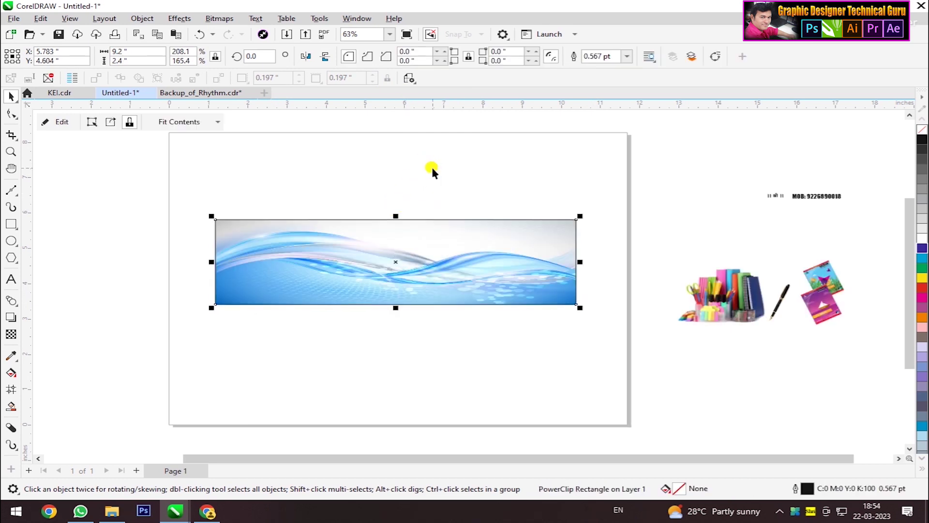
Step: Finish editing the PowerClip and send the wave banner behind the lettering
{"action": "left_click", "coordinate": [443, 253]}
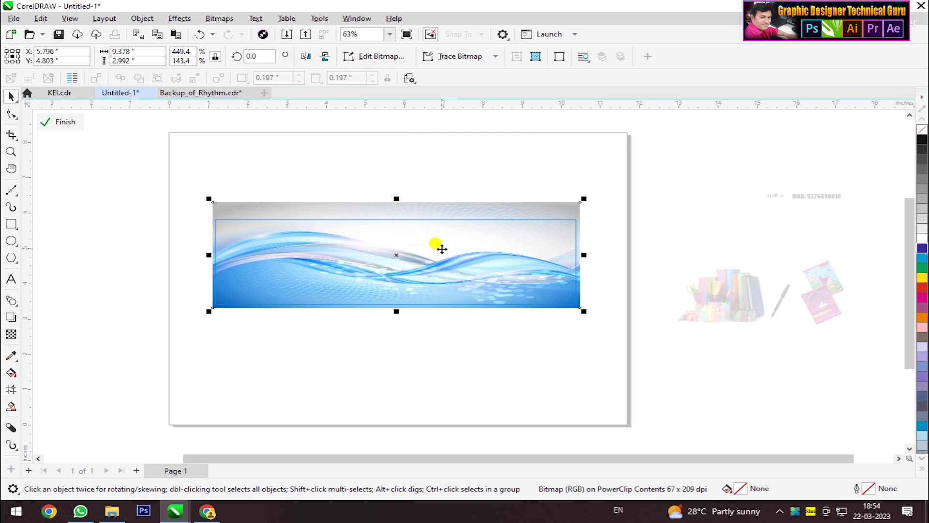
{"action": "left_click", "coordinate": [425, 352]}
{"action": "left_click", "coordinate": [520, 255]}
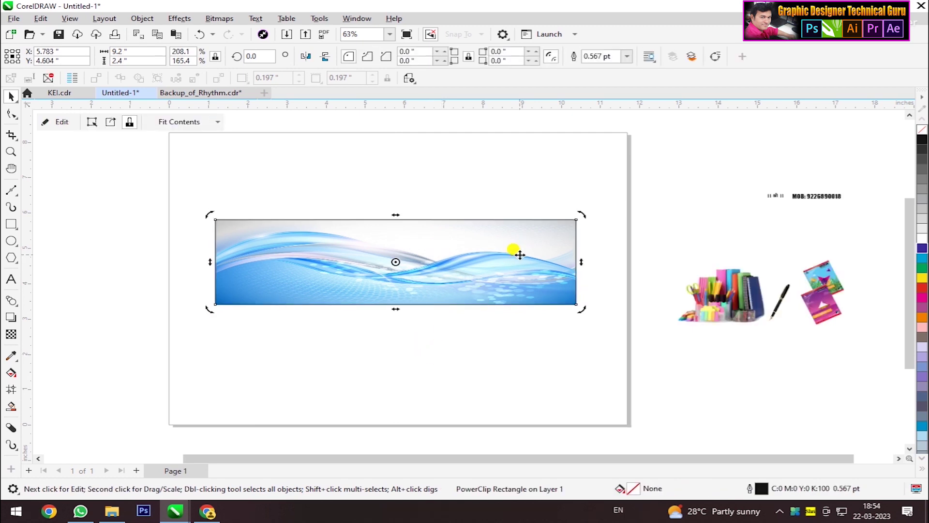
{"action": "key", "text": "shift+Page_Down"}
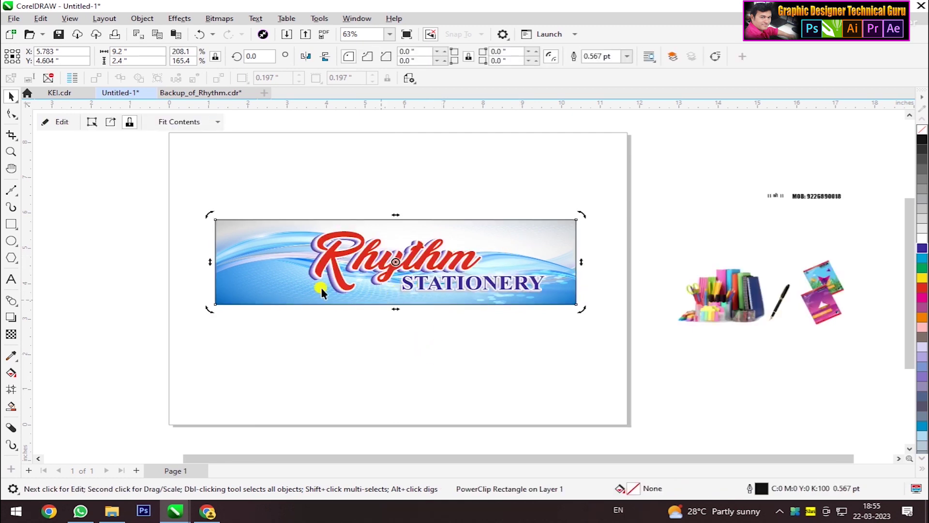
{"action": "scroll", "coordinate": [288, 221], "scroll_direction": "up", "scroll_amount": 1}
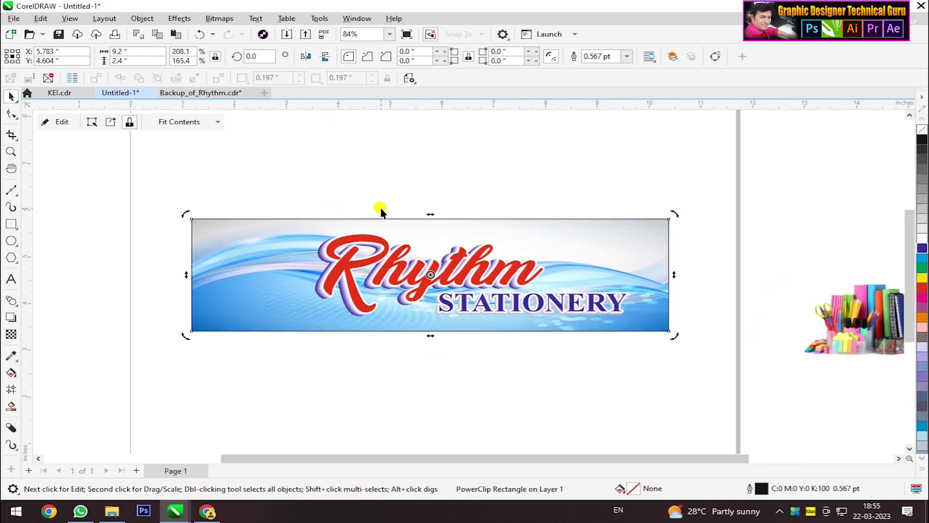
{"action": "left_click", "coordinate": [493, 178]}
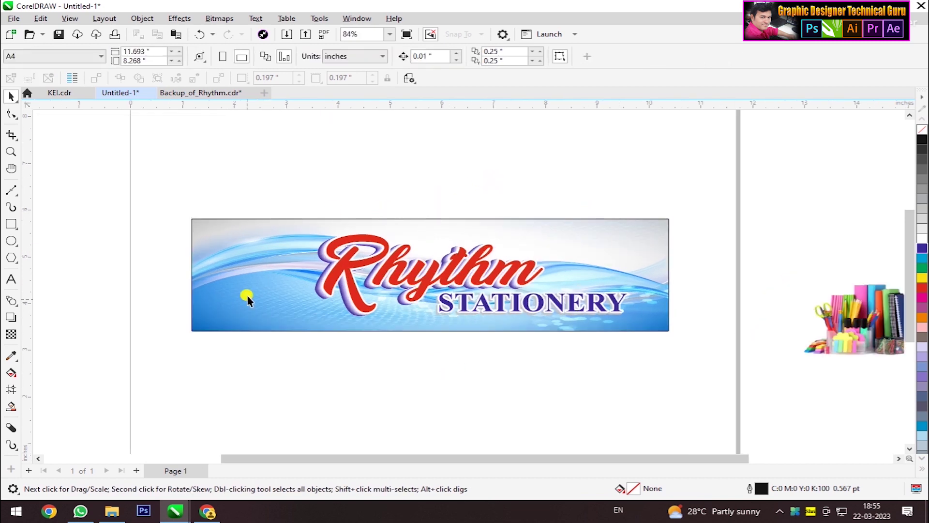
{"action": "scroll", "coordinate": [262, 316], "scroll_direction": "down", "scroll_amount": 1}
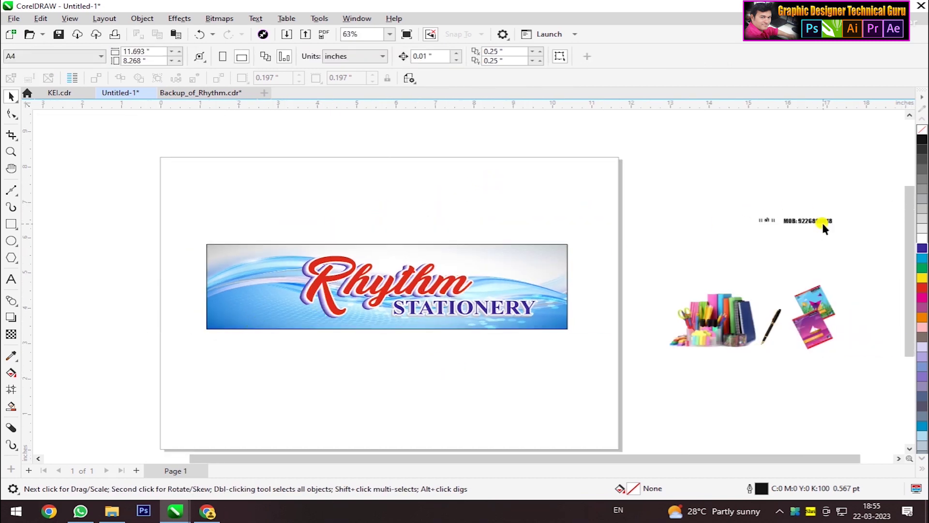
Step: Move the mobile-number text to the banner's top right and surround it with a dark blue box
{"action": "left_click_drag", "start_coordinate": [822, 221], "coordinate": [552, 258]}
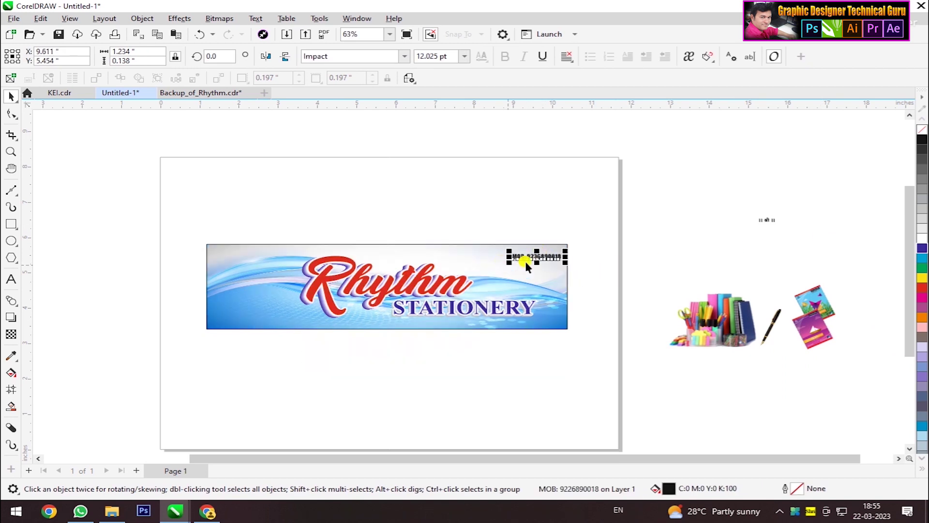
{"action": "scroll", "coordinate": [576, 251], "scroll_direction": "up", "scroll_amount": 2}
{"action": "left_click", "coordinate": [11, 224]}
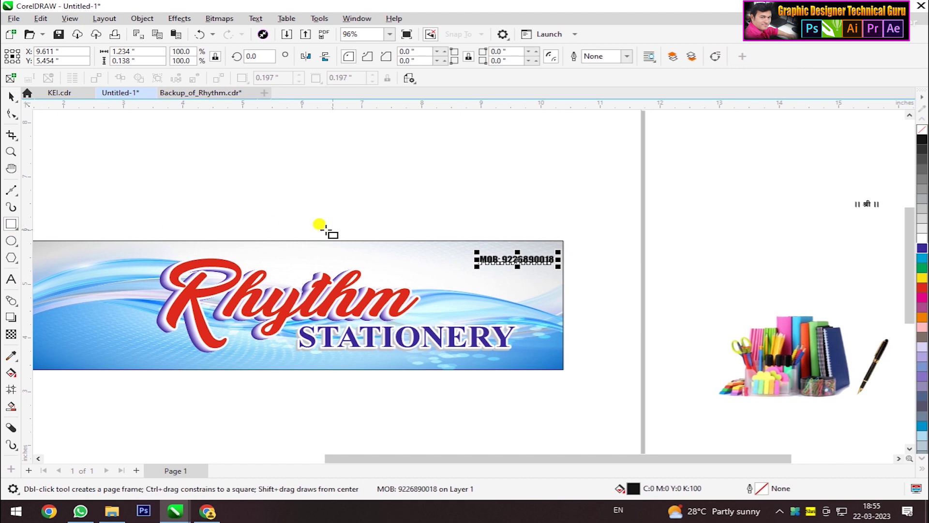
{"action": "left_click", "coordinate": [463, 254]}
{"action": "left_click_drag", "start_coordinate": [468, 253], "coordinate": [563, 268]}
{"action": "left_click", "coordinate": [11, 96]}
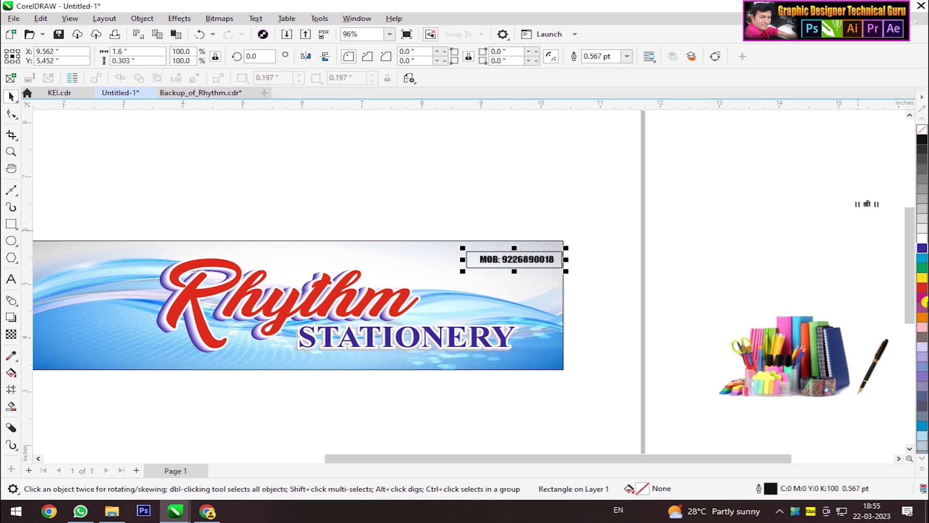
{"action": "left_click", "coordinate": [922, 248]}
{"action": "left_click", "coordinate": [614, 241]}
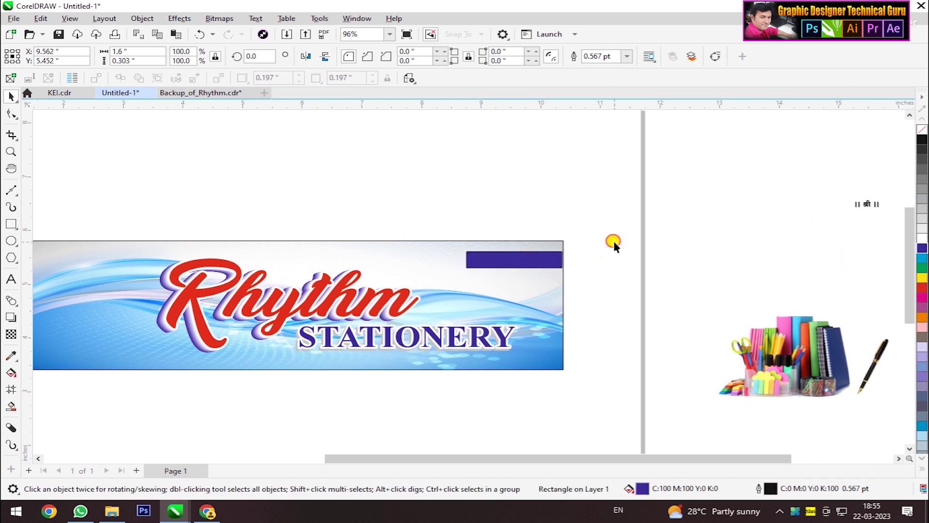
Step: Bring the mobile-number text in front of the box and make it white
{"action": "left_click", "coordinate": [473, 279]}
{"action": "key", "text": "shift+Page_Up"}
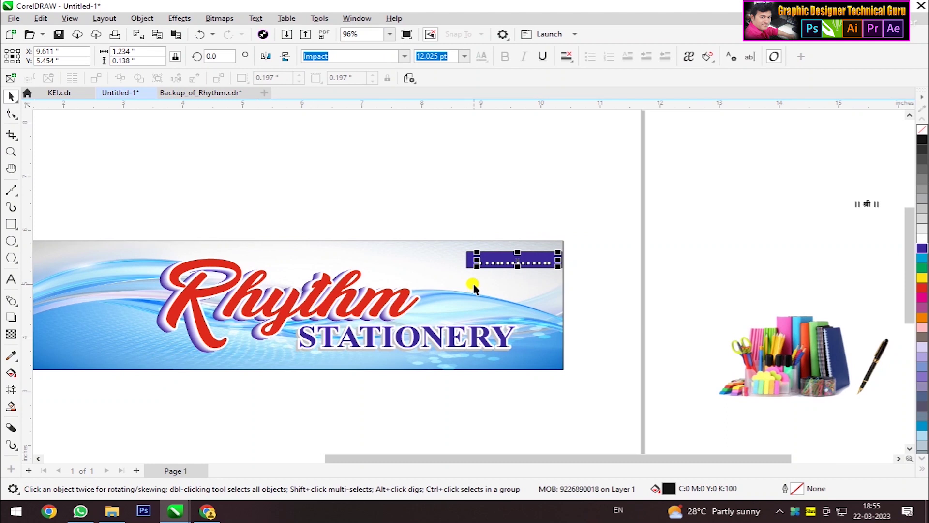
{"action": "left_click", "coordinate": [920, 242]}
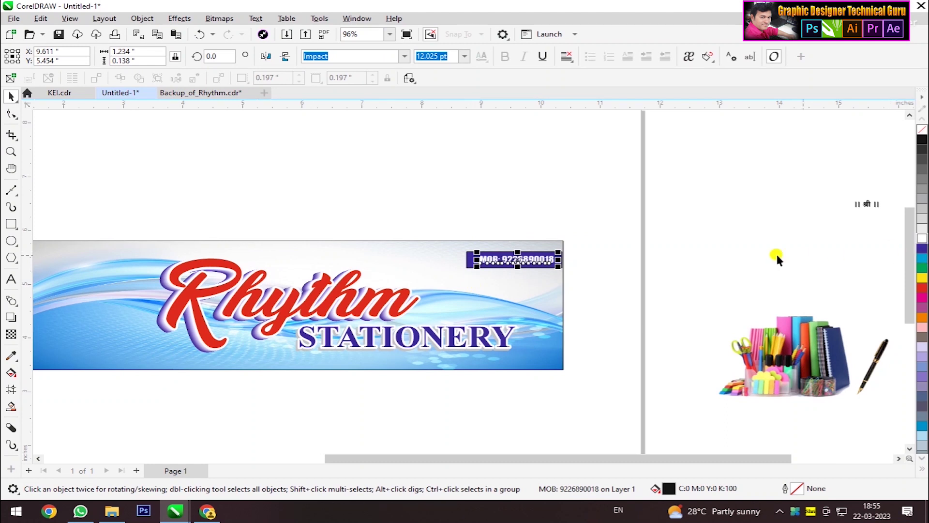
{"action": "left_click", "coordinate": [605, 258]}
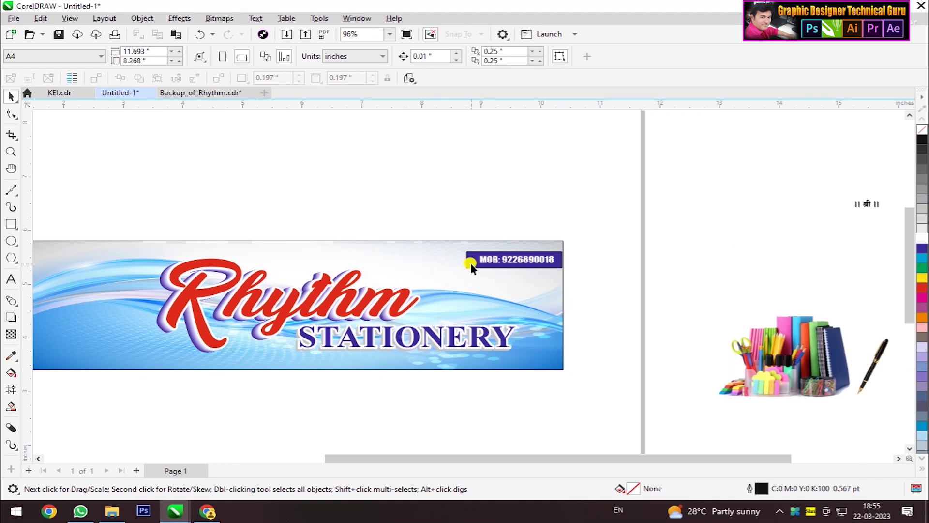
Step: Round the corners of the blue box behind the phone number
{"action": "left_click", "coordinate": [470, 263]}
{"action": "scroll", "coordinate": [488, 249], "scroll_direction": "up", "scroll_amount": 2}
{"action": "scroll", "coordinate": [492, 252], "scroll_direction": "up", "scroll_amount": 1}
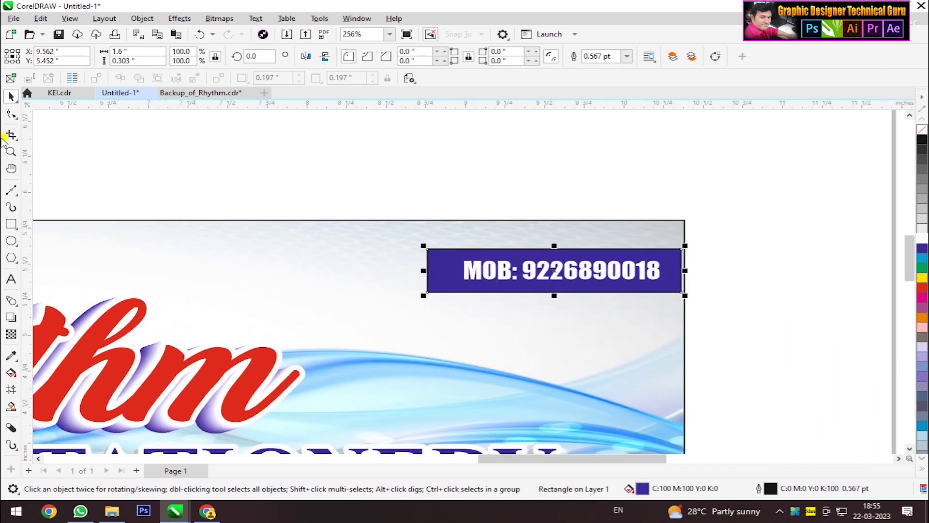
{"action": "left_click", "coordinate": [12, 115]}
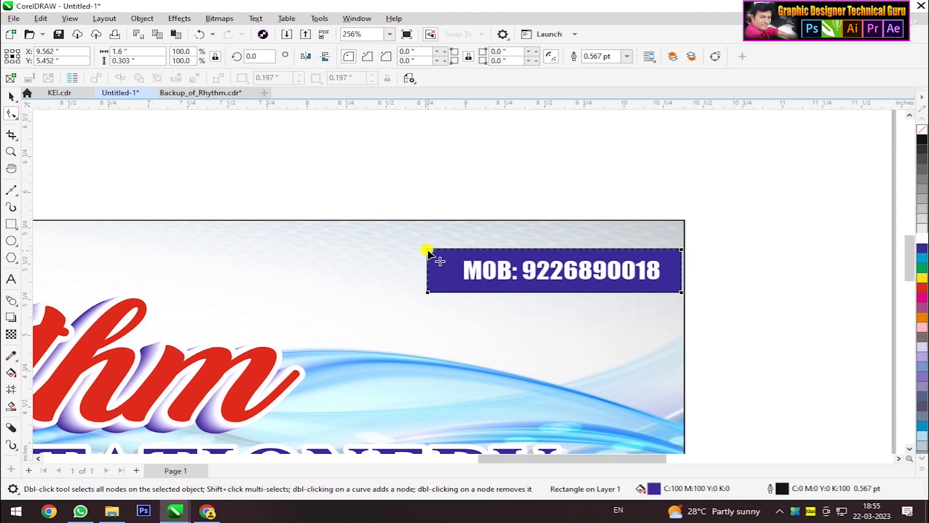
{"action": "left_click_drag", "start_coordinate": [428, 252], "coordinate": [472, 282]}
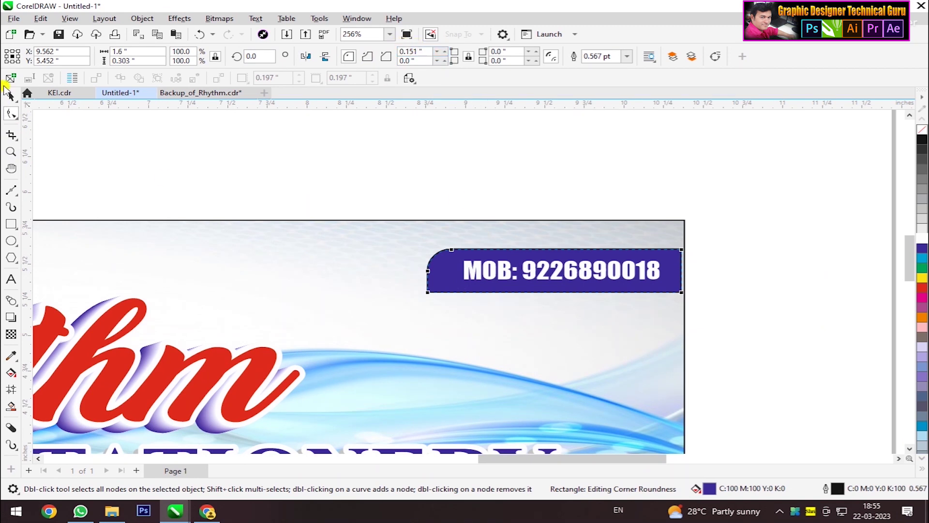
Step: Enlarge the MOB phone number text to fill the blue tab, then zoom out to the whole banner
{"action": "left_click", "coordinate": [11, 95]}
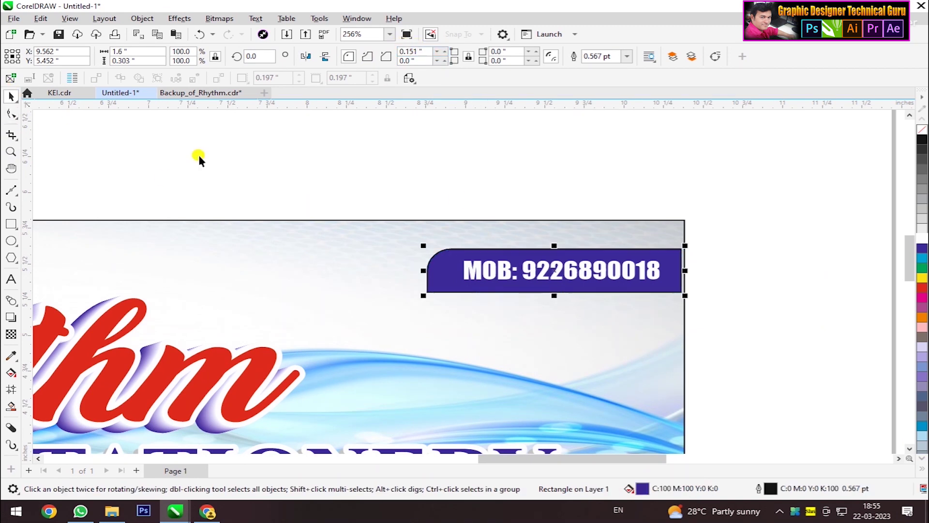
{"action": "left_click", "coordinate": [554, 231], "text": "shift"}
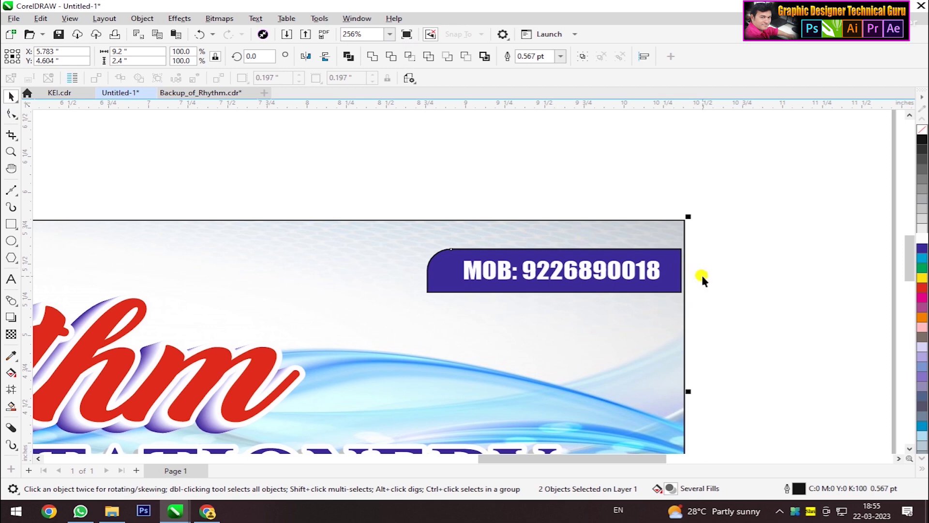
{"action": "left_click", "coordinate": [649, 277]}
{"action": "left_click_drag", "start_coordinate": [665, 283], "coordinate": [681, 294]}
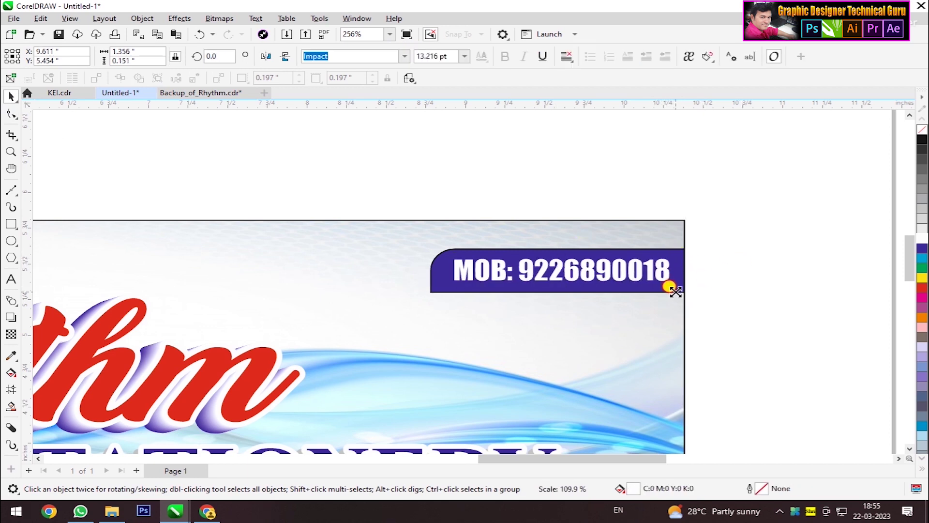
{"action": "left_click_drag", "start_coordinate": [681, 294], "coordinate": [663, 280]}
{"action": "left_click", "coordinate": [552, 224]}
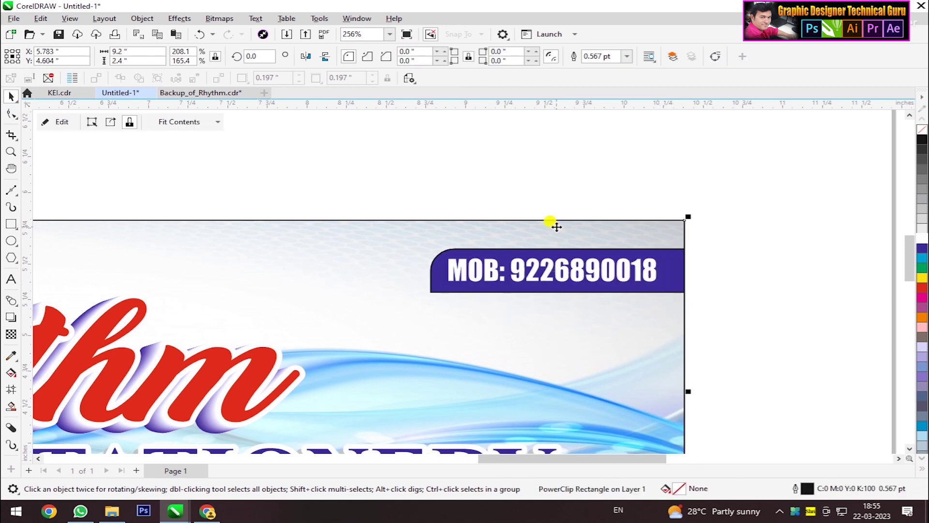
{"action": "key", "text": "shift+F2"}
{"action": "left_click", "coordinate": [661, 141]}
{"action": "scroll", "coordinate": [610, 311], "scroll_direction": "down", "scroll_amount": 1}
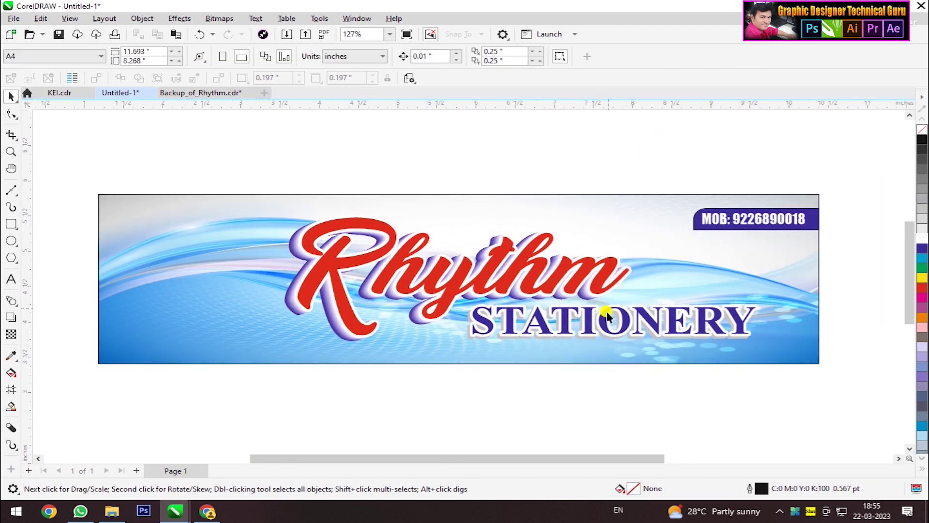
Step: Move the stationery picture aside and drag the ॥ श्री ॥ text above Rhythm
{"action": "scroll", "coordinate": [516, 349], "scroll_direction": "down", "scroll_amount": 2}
{"action": "scroll", "coordinate": [516, 349], "scroll_direction": "down", "scroll_amount": 1}
{"action": "scroll", "coordinate": [394, 350], "scroll_direction": "down", "scroll_amount": 1}
{"action": "left_click_drag", "start_coordinate": [742, 359], "coordinate": [532, 410]}
{"action": "left_click_drag", "start_coordinate": [796, 254], "coordinate": [458, 283]}
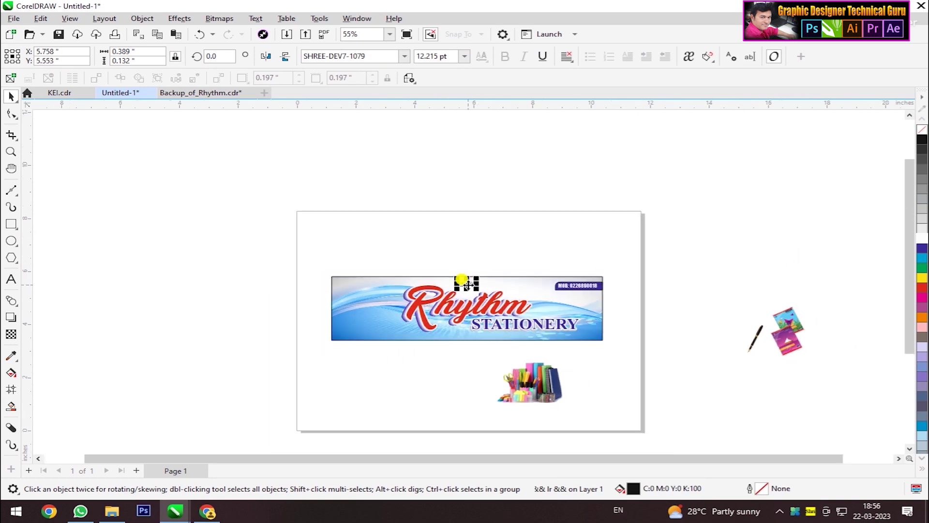
{"action": "scroll", "coordinate": [455, 291], "scroll_direction": "up", "scroll_amount": 2}
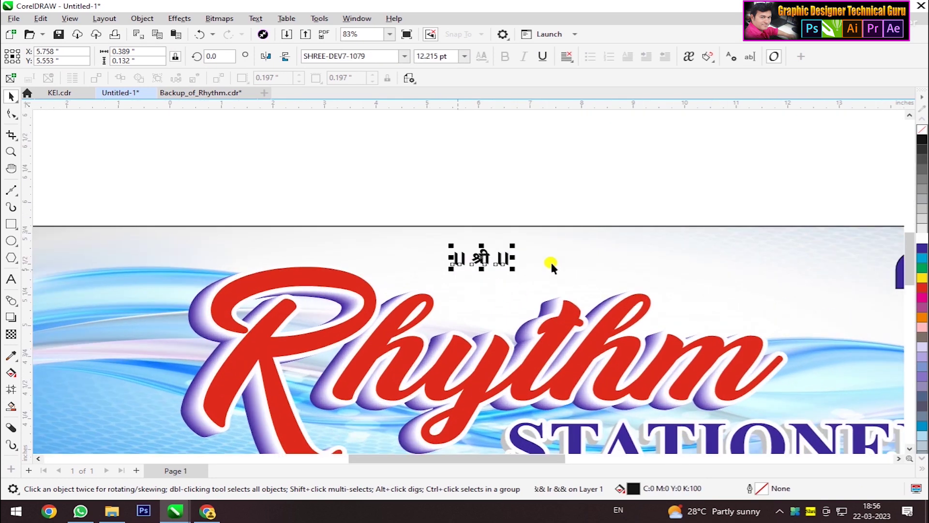
Step: Enlarge the ॥ श्री ॥ text and colour it red with a white outline
{"action": "left_click", "coordinate": [562, 251], "text": "shift"}
{"action": "scroll", "coordinate": [562, 251], "scroll_direction": "up", "scroll_amount": 5}
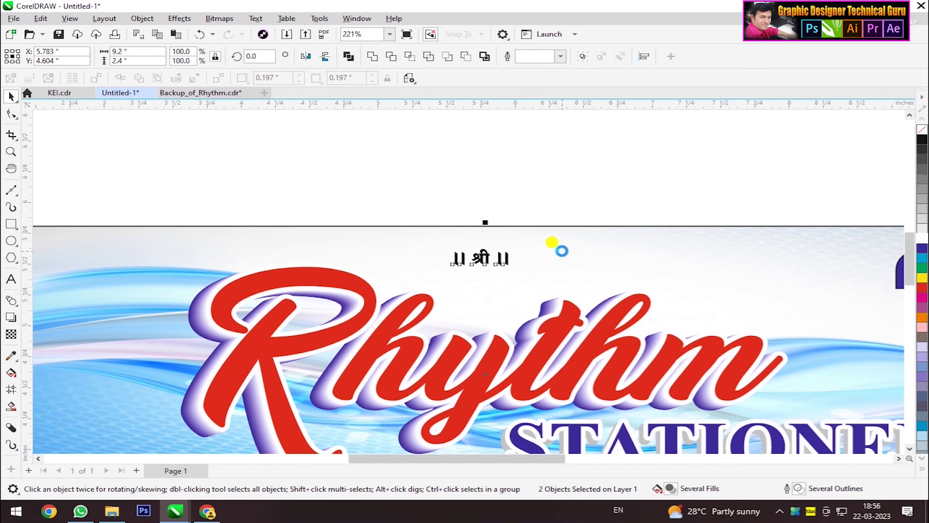
{"action": "left_click", "coordinate": [481, 258]}
{"action": "mouse_move", "coordinate": [514, 268]}
{"action": "left_mouse_down"}
{"action": "mouse_move", "coordinate": [551, 300]}
{"action": "mouse_move", "coordinate": [532, 301]}
{"action": "left_mouse_up"}
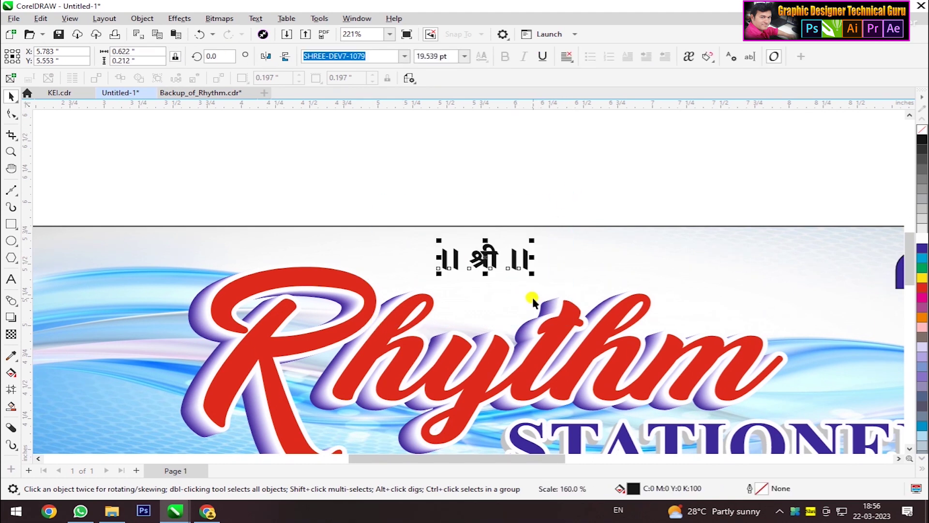
{"action": "left_click", "coordinate": [923, 288]}
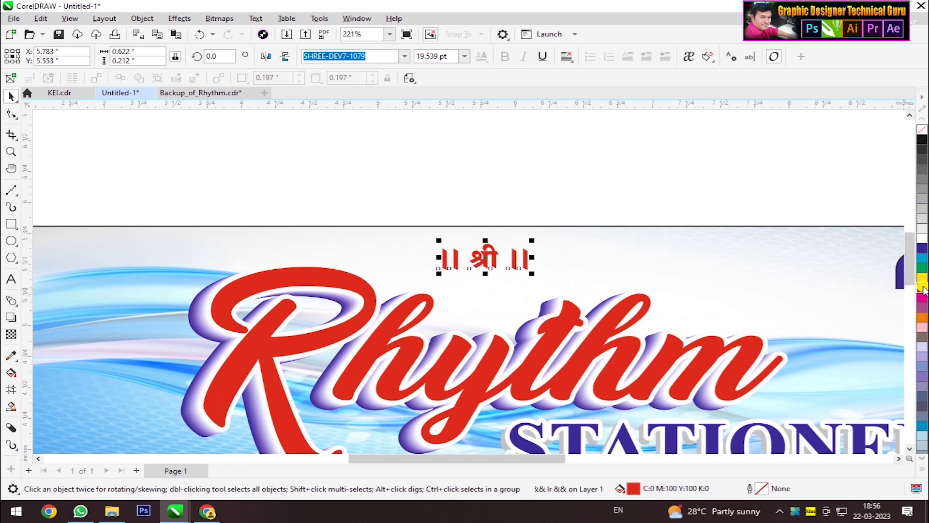
{"action": "right_click", "coordinate": [922, 237]}
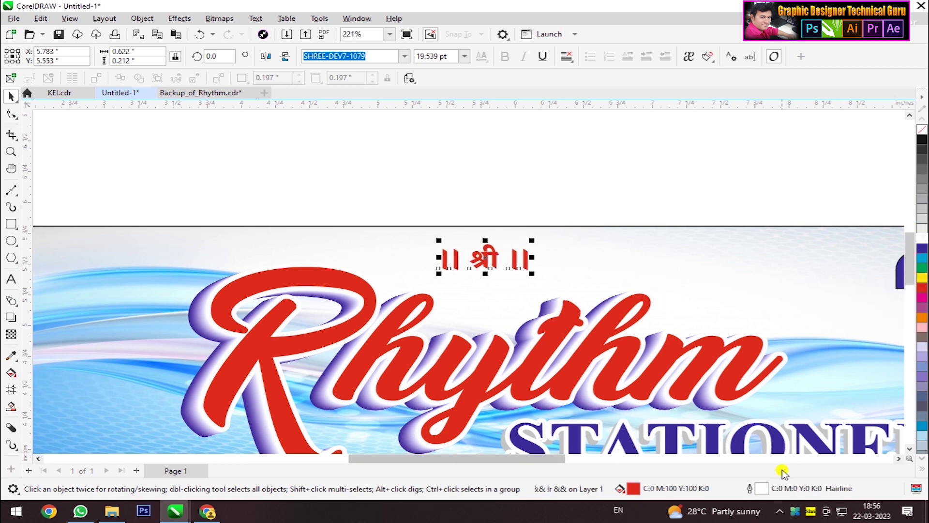
Step: Set the text outline to 4.0 pt width with round corners
{"action": "double_click", "coordinate": [763, 488]}
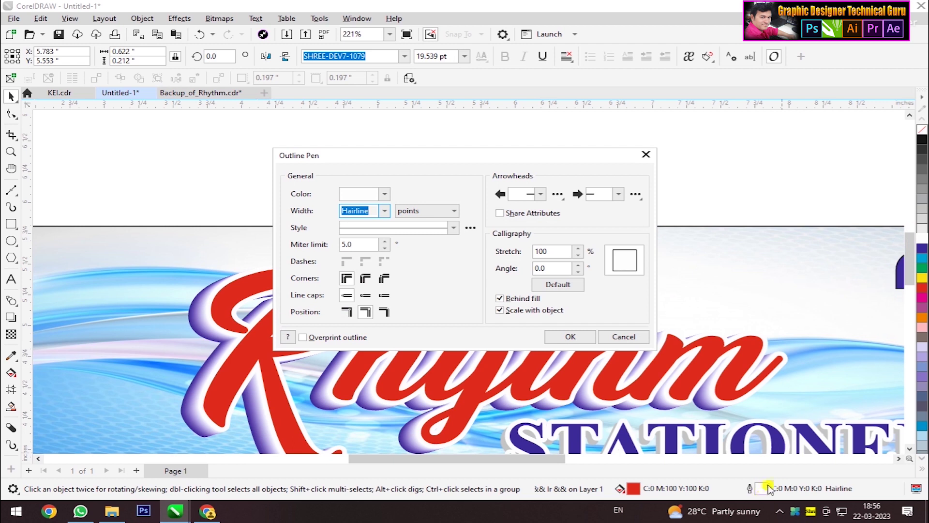
{"action": "left_click", "coordinate": [387, 213]}
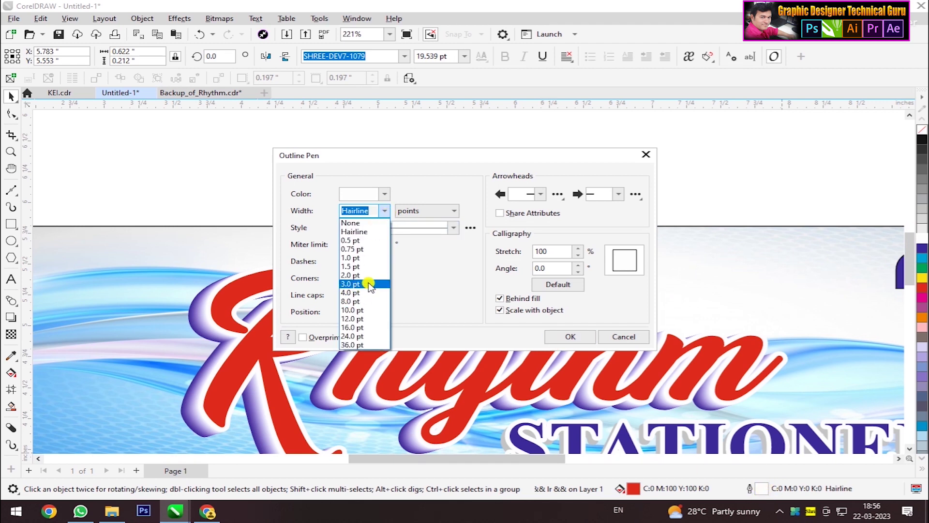
{"action": "left_click", "coordinate": [362, 293]}
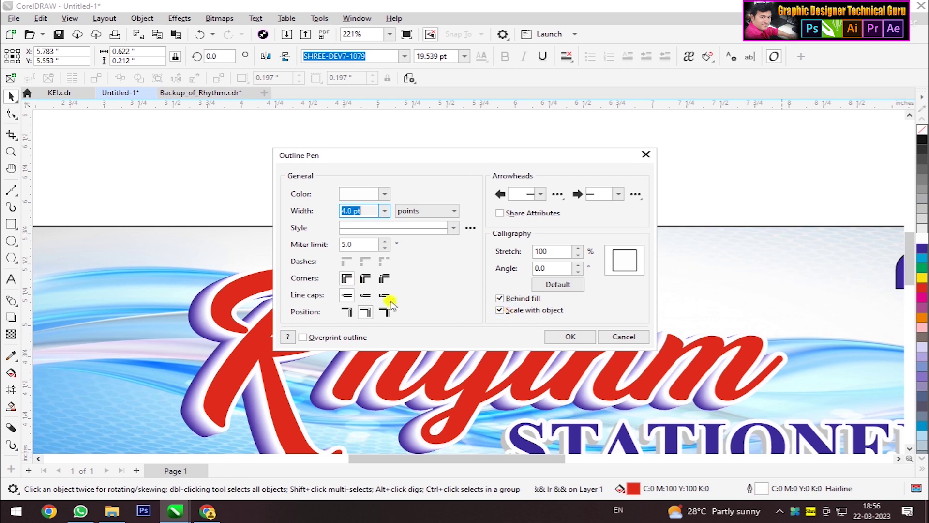
{"action": "left_click", "coordinate": [365, 279]}
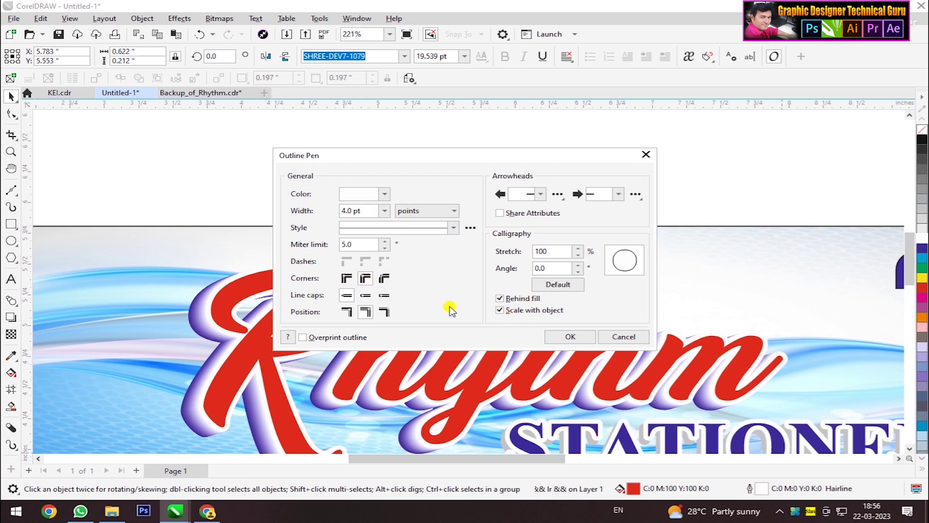
{"action": "left_click", "coordinate": [568, 337]}
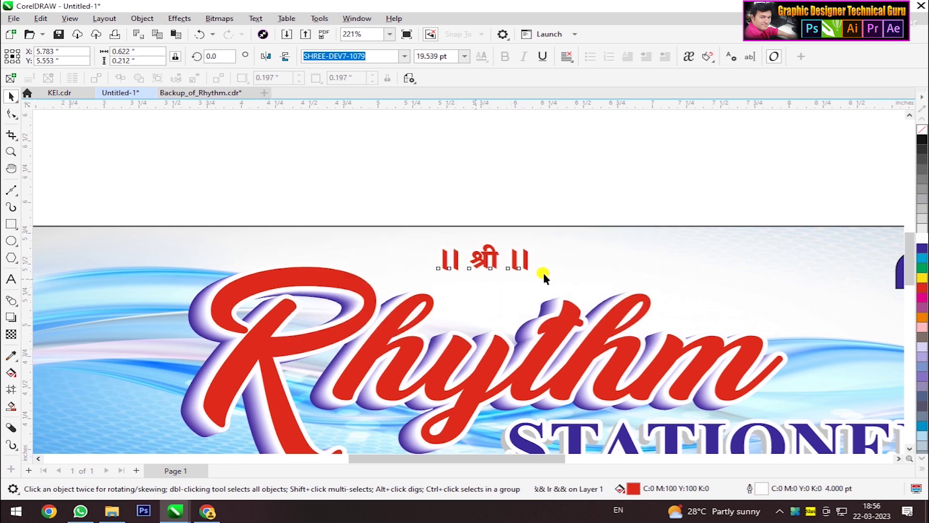
Step: Place the outline behind the fill and shrink the ॥ श्री ॥ text above Rhythm
{"action": "scroll", "coordinate": [651, 202], "scroll_direction": "down", "scroll_amount": 2}
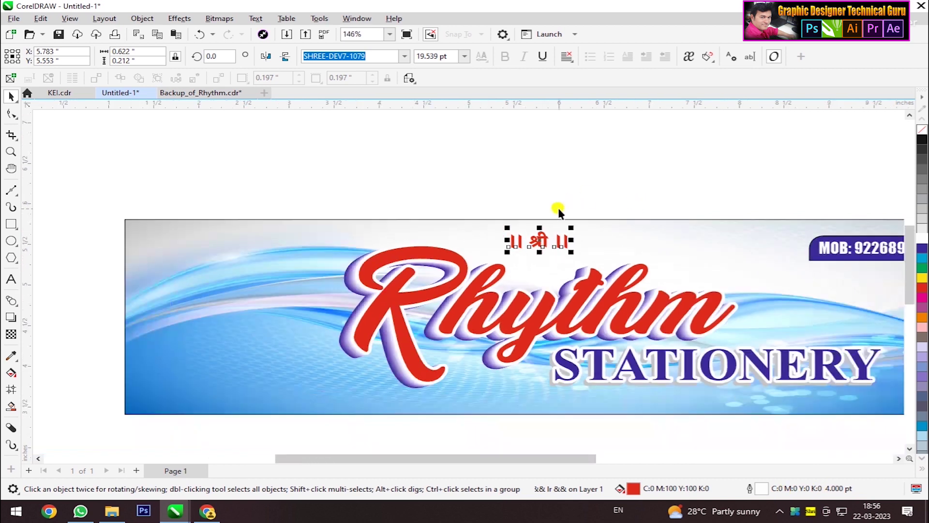
{"action": "double_click", "coordinate": [759, 487]}
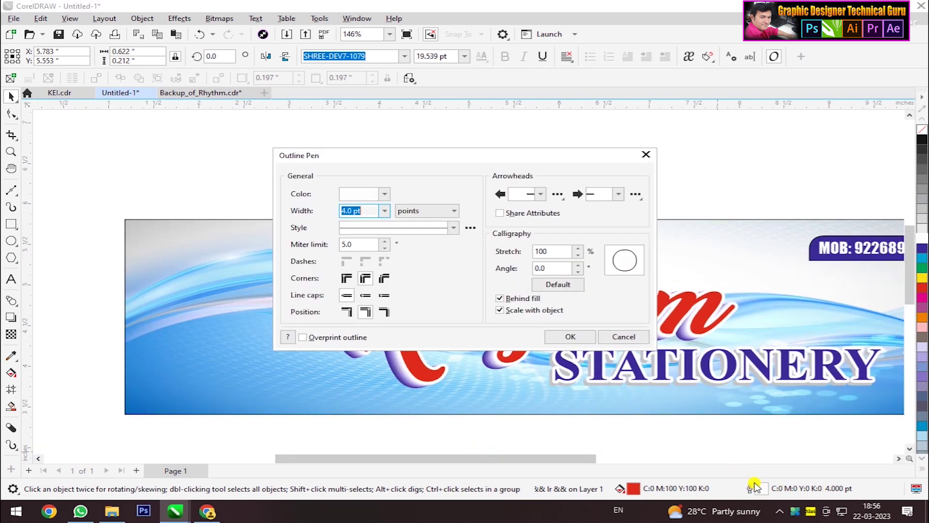
{"action": "left_click", "coordinate": [500, 299]}
{"action": "left_click", "coordinate": [562, 339]}
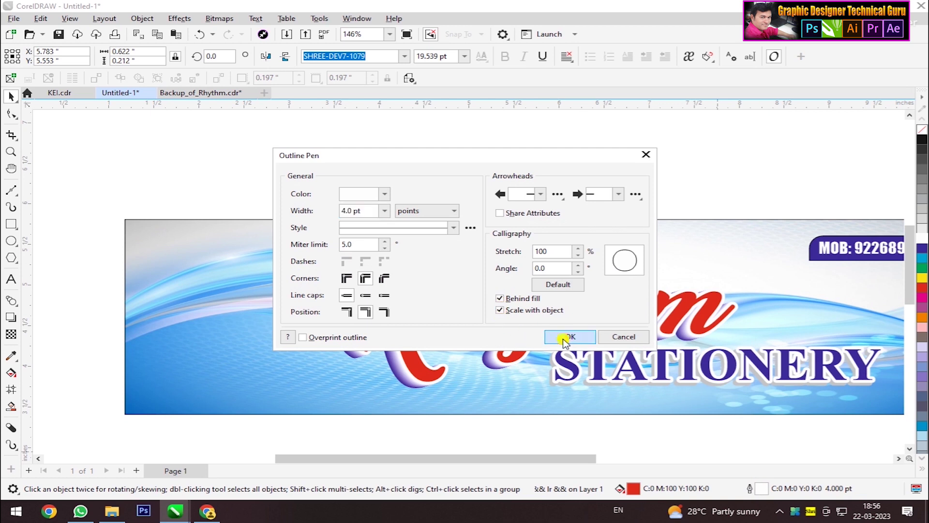
{"action": "scroll", "coordinate": [394, 210], "scroll_direction": "down", "scroll_amount": 3}
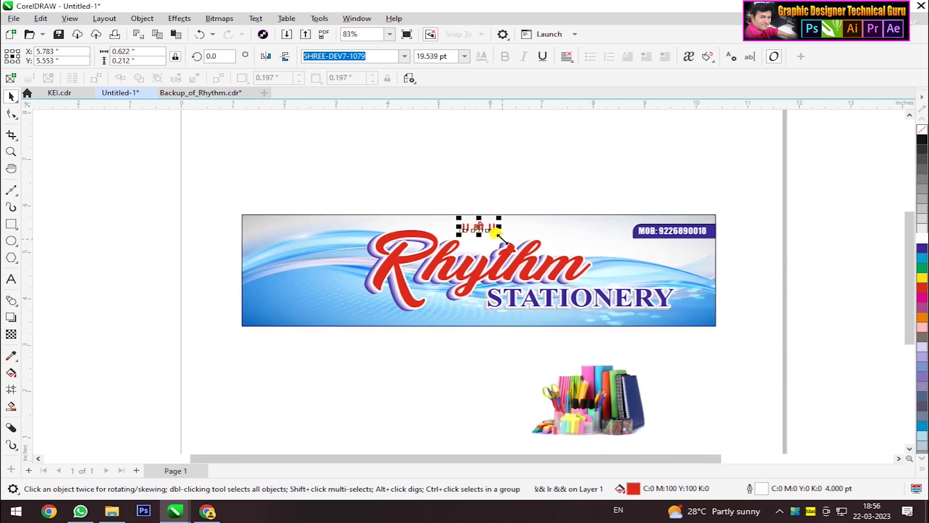
{"action": "left_click_drag", "start_coordinate": [498, 232], "coordinate": [488, 229]}
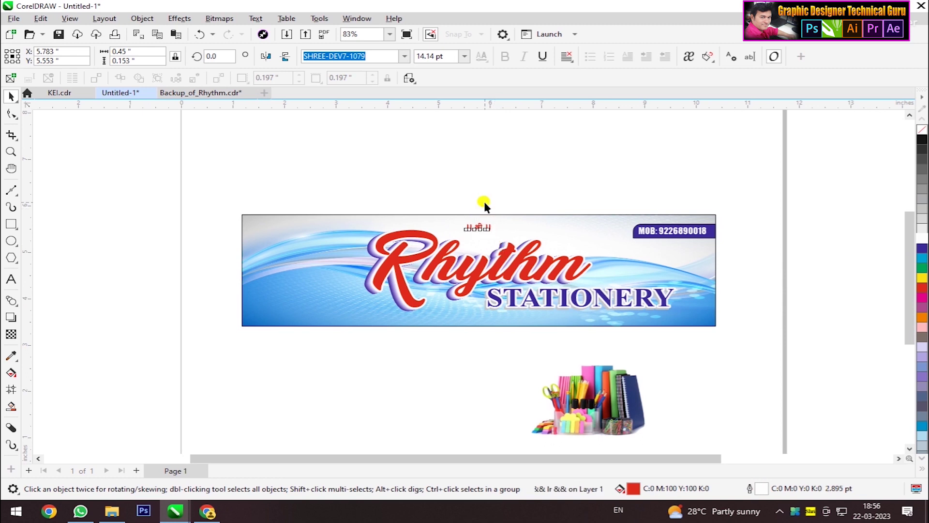
{"action": "left_click", "coordinate": [484, 202]}
{"action": "scroll", "coordinate": [402, 242], "scroll_direction": "down", "scroll_amount": 3}
Step: Drag the notebooks picture onto the banner's right and scale it down to about 35%
{"action": "left_click_drag", "start_coordinate": [726, 277], "coordinate": [530, 277]}
{"action": "scroll", "coordinate": [530, 277], "scroll_direction": "up", "scroll_amount": 5}
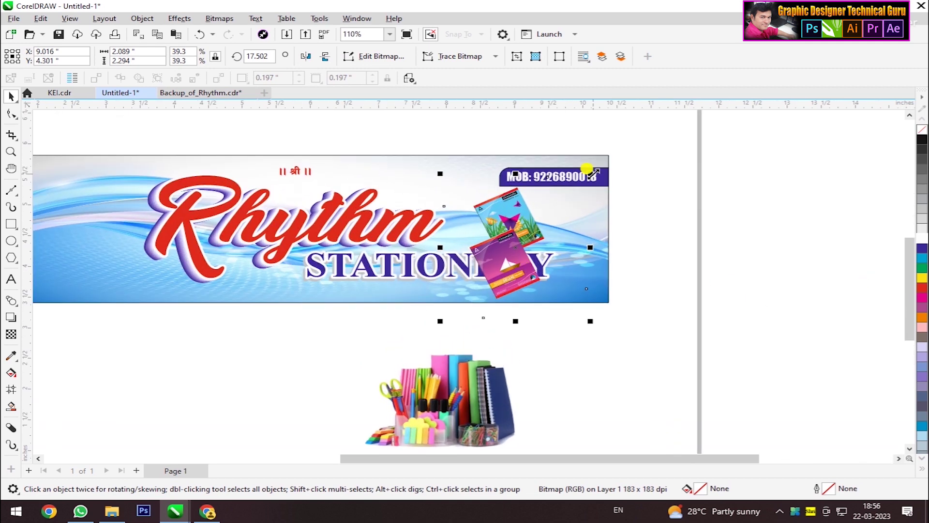
{"action": "left_click_drag", "start_coordinate": [594, 173], "coordinate": [587, 179]}
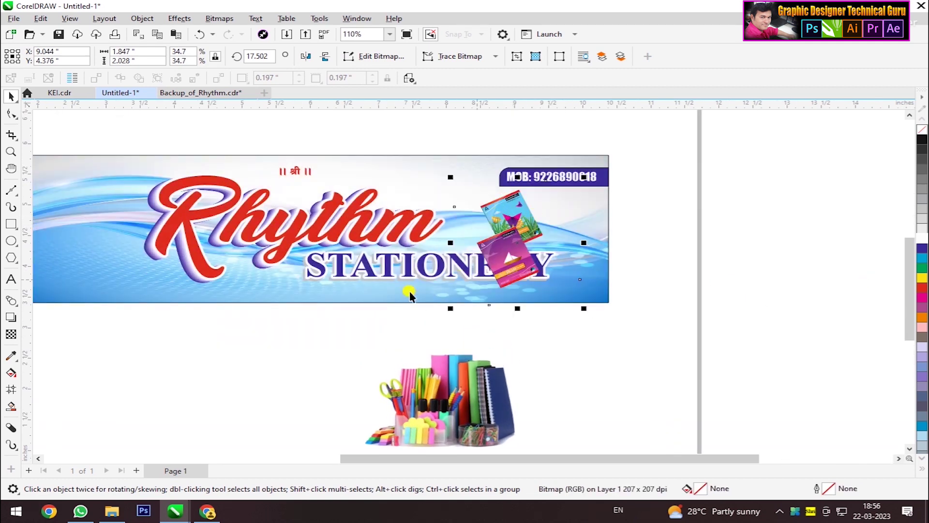
{"action": "scroll", "coordinate": [499, 217], "scroll_direction": "up", "scroll_amount": 3}
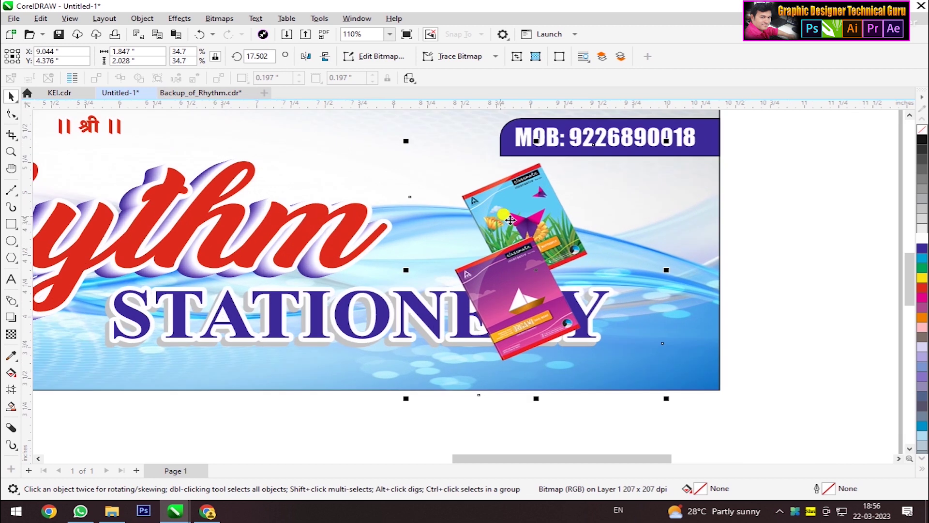
{"action": "scroll", "coordinate": [499, 217], "scroll_direction": "up", "scroll_amount": 2}
{"action": "scroll", "coordinate": [498, 217], "scroll_direction": "up", "scroll_amount": 2}
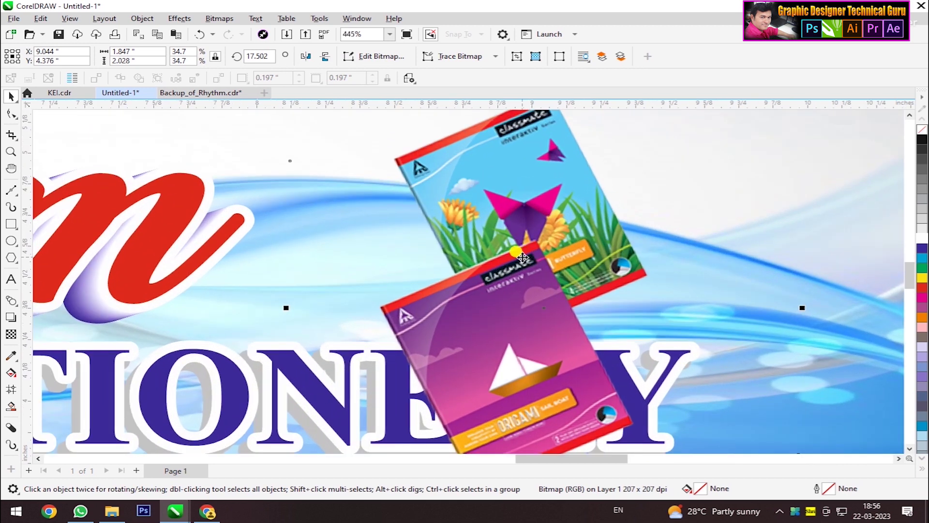
{"action": "scroll", "coordinate": [519, 190], "scroll_direction": "down", "scroll_amount": 2}
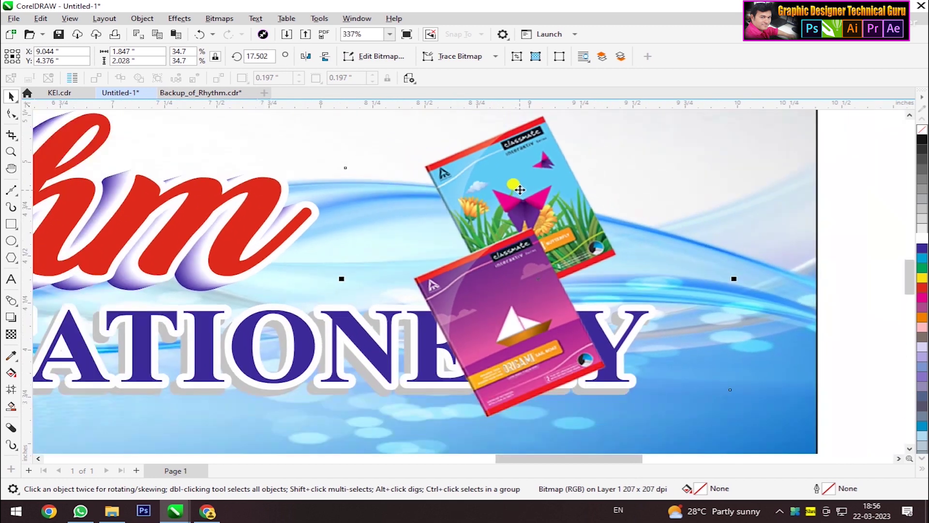
{"action": "scroll", "coordinate": [520, 190], "scroll_direction": "down", "scroll_amount": 2}
{"action": "scroll", "coordinate": [629, 191], "scroll_direction": "down", "scroll_amount": 1}
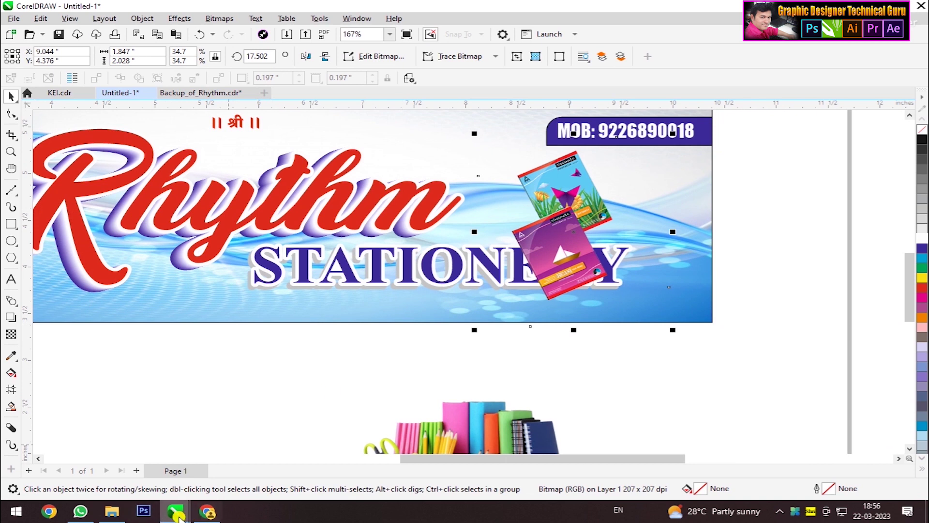
Step: Search Google Images for classmate notebook PNG pictures
{"action": "left_click", "coordinate": [202, 510]}
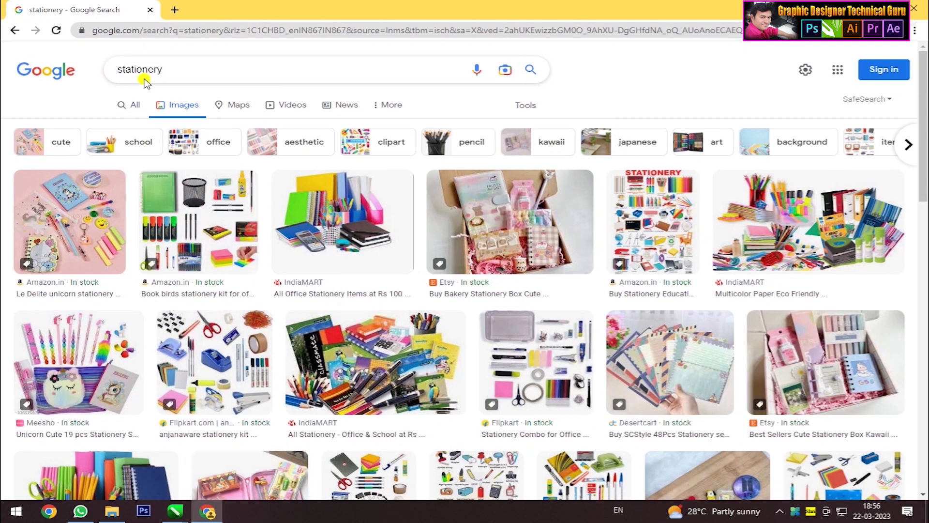
{"action": "double_click", "coordinate": [146, 72]}
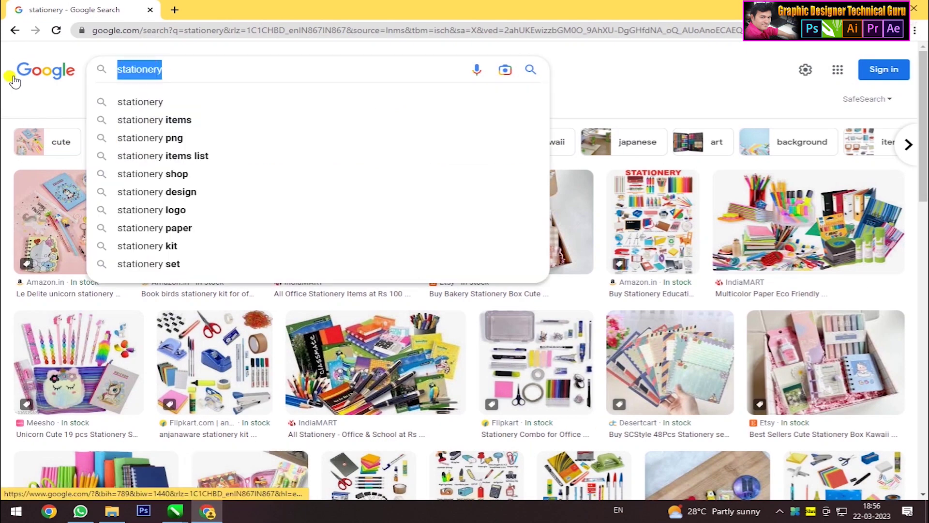
{"action": "type", "text": "CLASSMATE NO"}
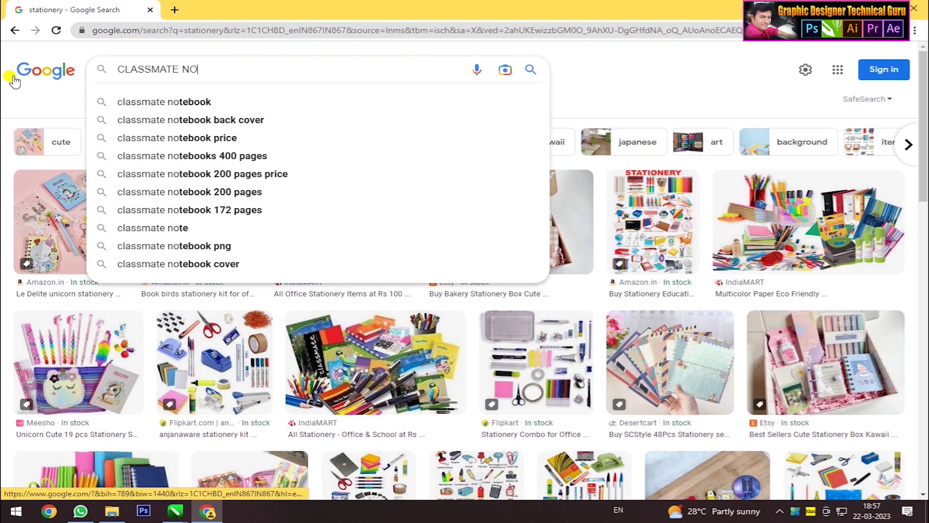
{"action": "key", "text": "Down"}
{"action": "type", "text": "PN"}
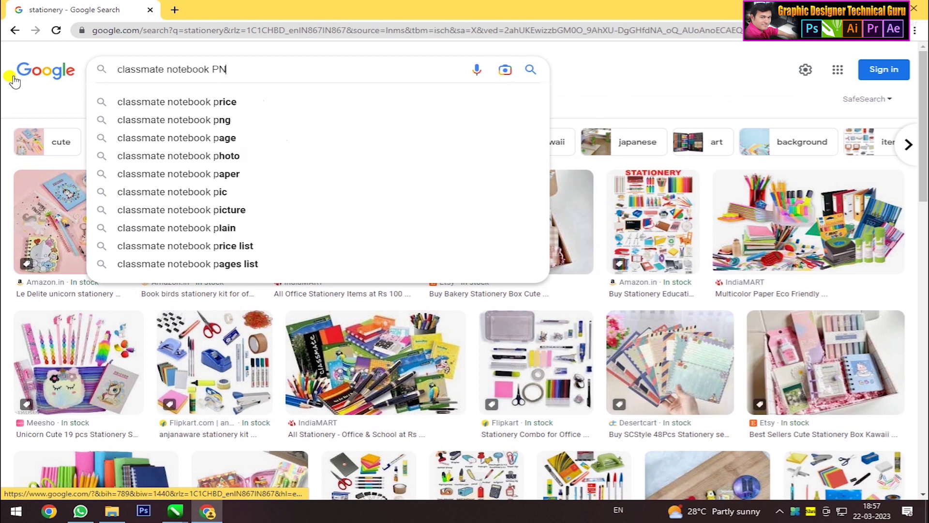
{"action": "type", "text": "G"}
{"action": "key", "text": "Return"}
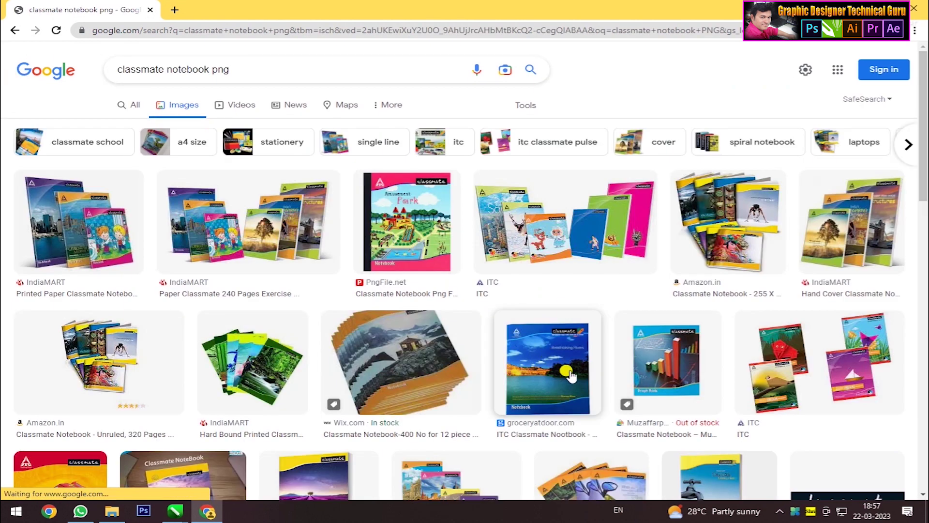
{"action": "scroll", "coordinate": [726, 315], "scroll_direction": "down", "scroll_amount": 2}
Step: Save the ITC notebooks image and drag it into the CorelDRAW design
{"action": "left_click", "coordinate": [823, 256]}
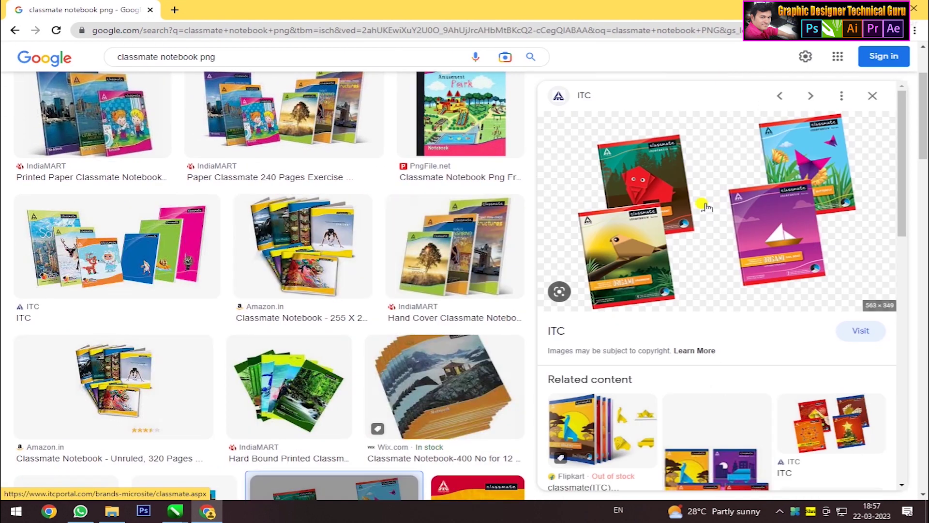
{"action": "right_click", "coordinate": [753, 207]}
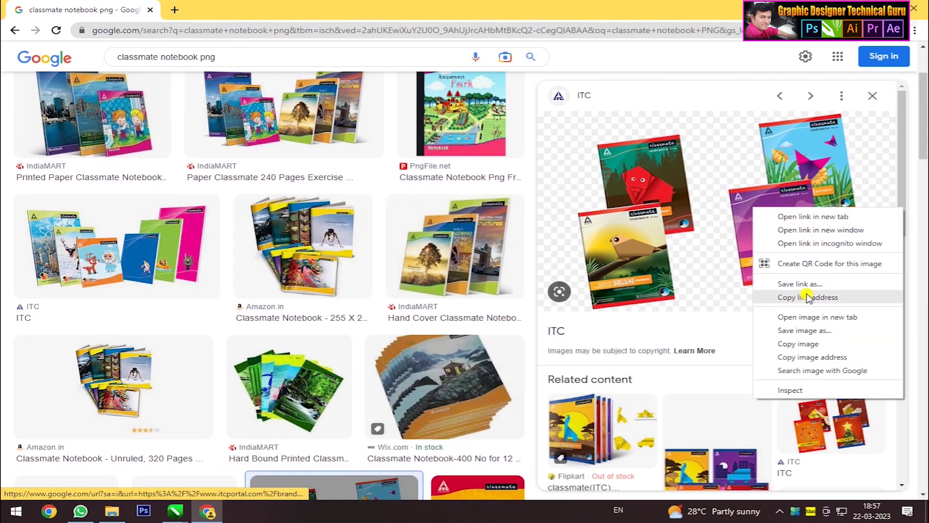
{"action": "left_click", "coordinate": [823, 331]}
{"action": "left_click", "coordinate": [843, 476]}
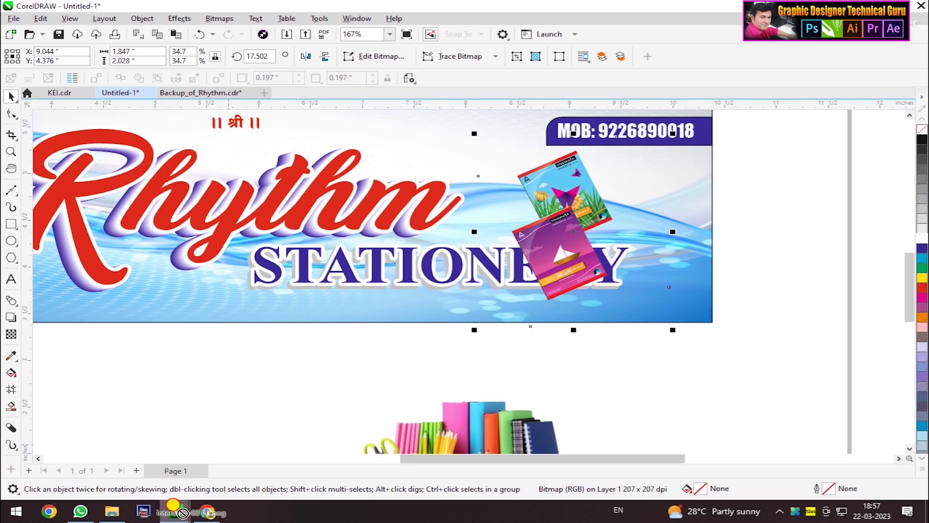
{"action": "left_click_drag", "start_coordinate": [84, 484], "coordinate": [753, 339]}
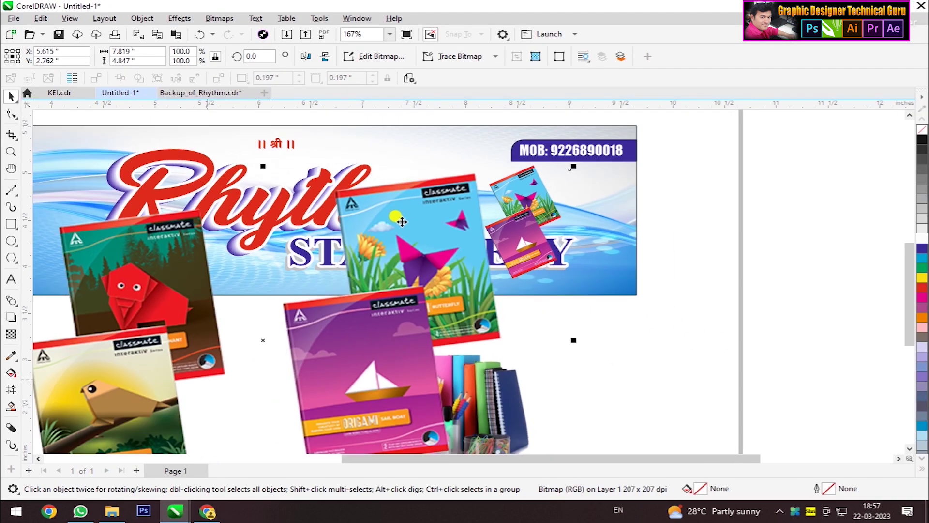
Step: Crop the two left notebooks off the downloaded image
{"action": "scroll", "coordinate": [403, 216], "scroll_direction": "down", "scroll_amount": 5}
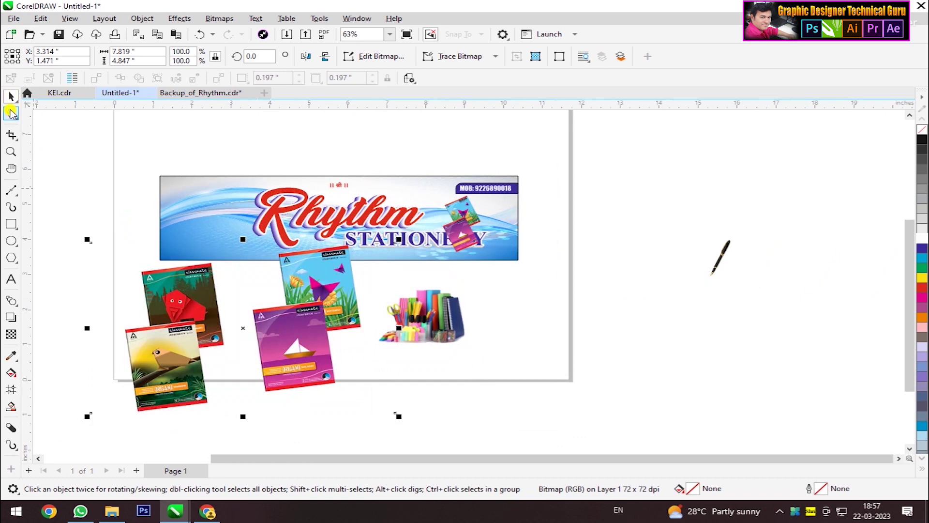
{"action": "left_click", "coordinate": [12, 115]}
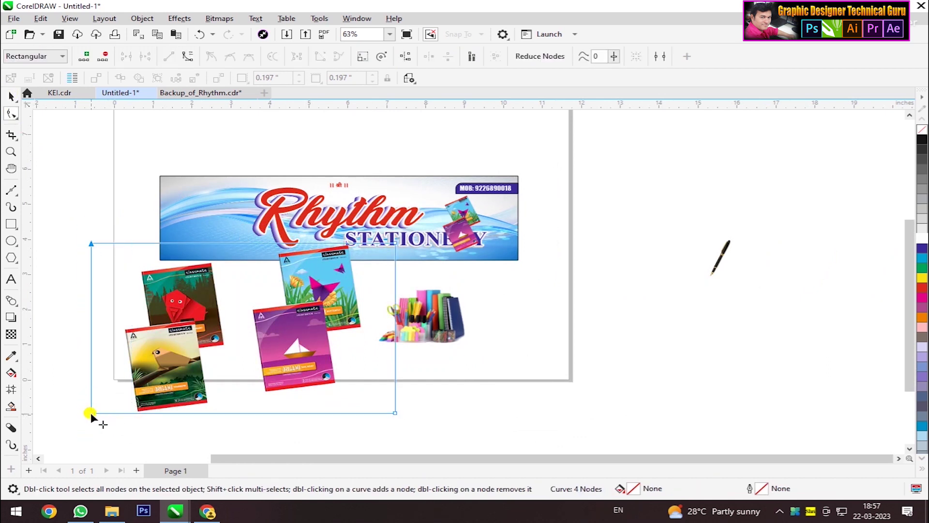
{"action": "left_click_drag", "start_coordinate": [90, 413], "coordinate": [241, 413]}
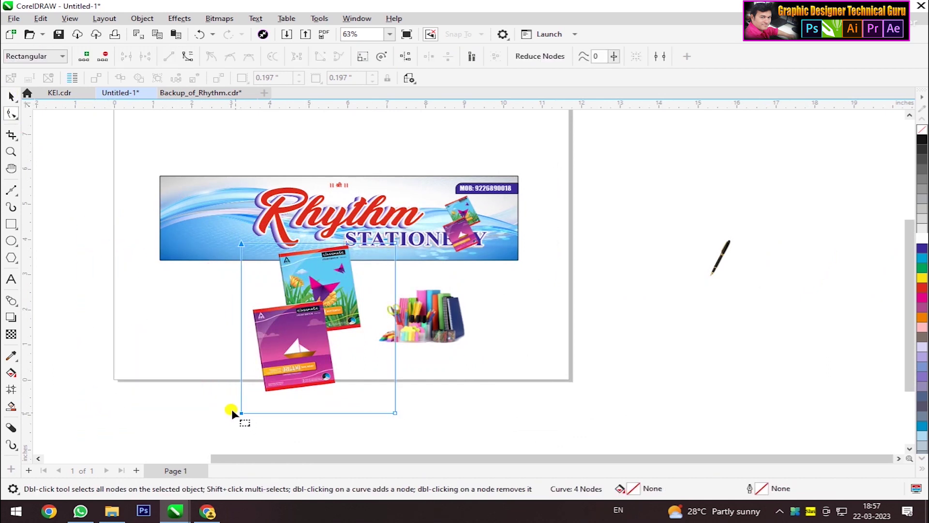
Step: Move and shrink the cropped notebooks picture, then delete it
{"action": "left_click", "coordinate": [11, 97]}
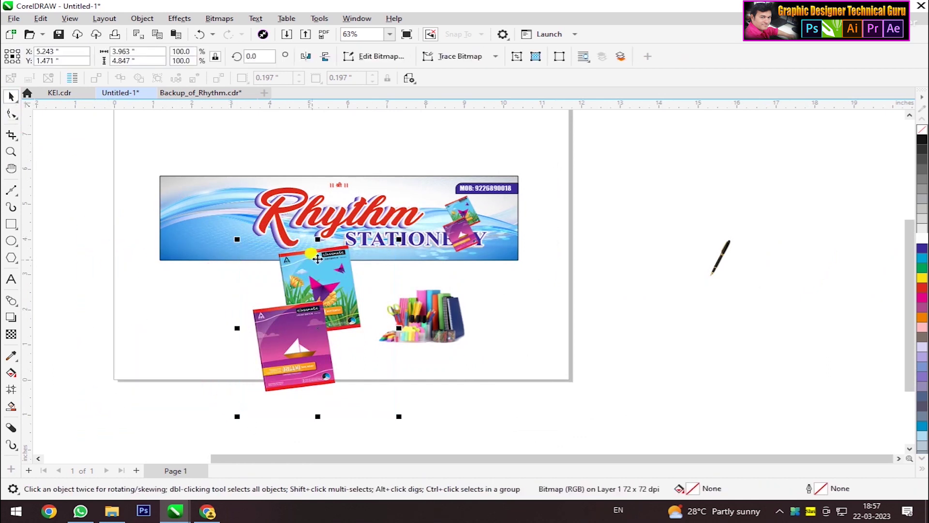
{"action": "left_click", "coordinate": [395, 241], "text": "shift"}
{"action": "left_click", "coordinate": [301, 329]}
{"action": "left_click_drag", "start_coordinate": [301, 330], "coordinate": [175, 332]}
{"action": "mouse_move", "coordinate": [269, 245]}
{"action": "left_mouse_down"}
{"action": "mouse_move", "coordinate": [224, 293]}
{"action": "mouse_move", "coordinate": [304, 297]}
{"action": "left_mouse_up"}
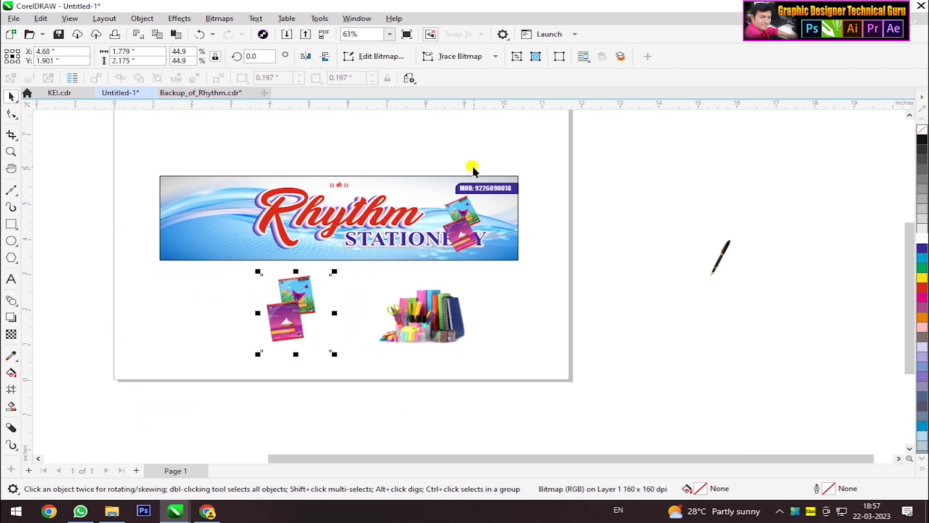
{"action": "scroll", "coordinate": [473, 167], "scroll_direction": "up", "scroll_amount": 2}
{"action": "key", "text": "Delete"}
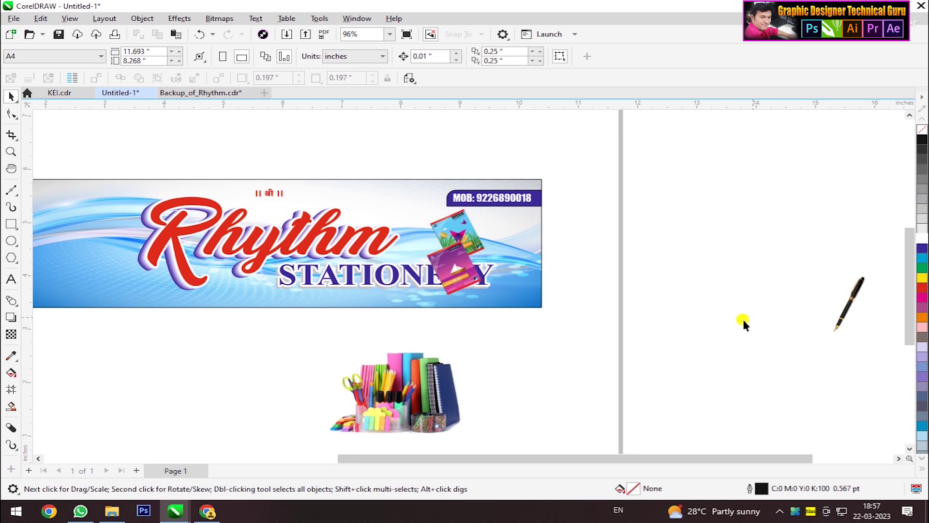
Step: Place the pen image across the notebooks on the banner
{"action": "left_click_drag", "start_coordinate": [850, 297], "coordinate": [506, 225]}
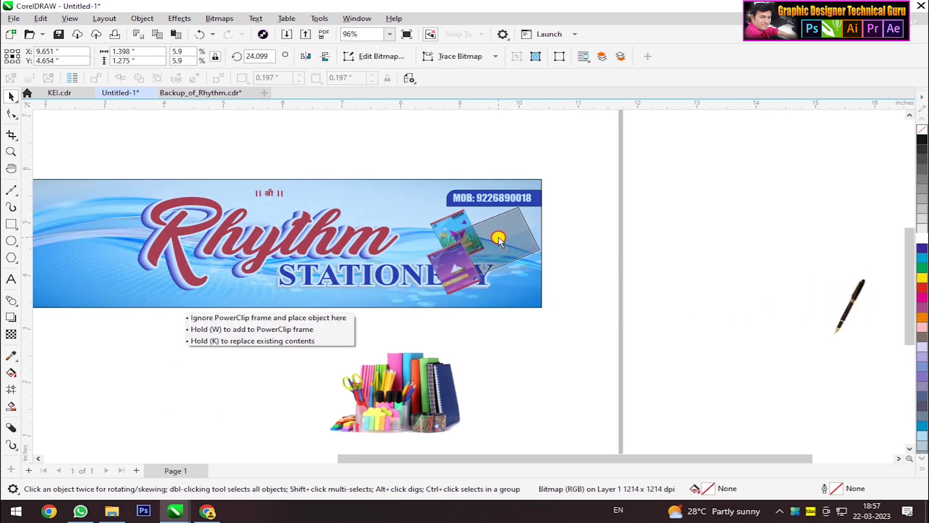
{"action": "scroll", "coordinate": [506, 226], "scroll_direction": "up", "scroll_amount": 3}
{"action": "left_click_drag", "start_coordinate": [494, 242], "coordinate": [474, 236]}
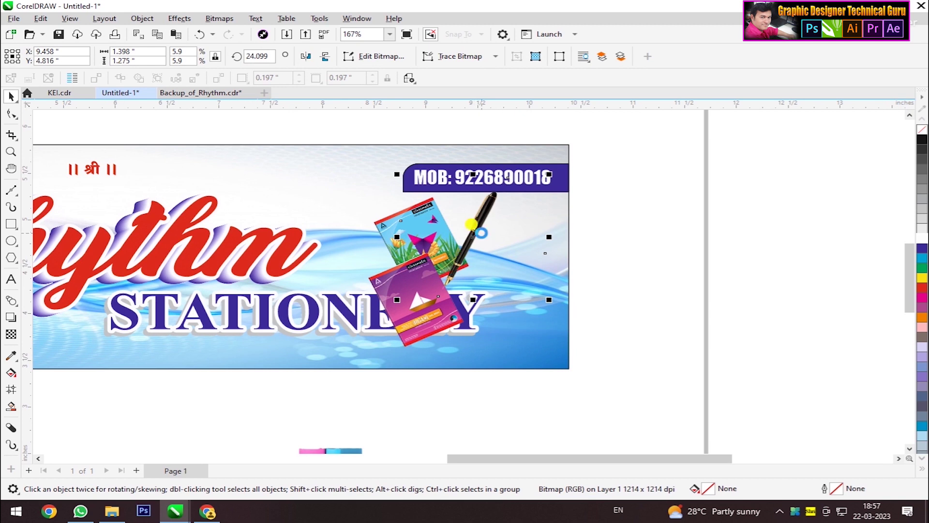
{"action": "left_click_drag", "start_coordinate": [481, 234], "coordinate": [463, 245]}
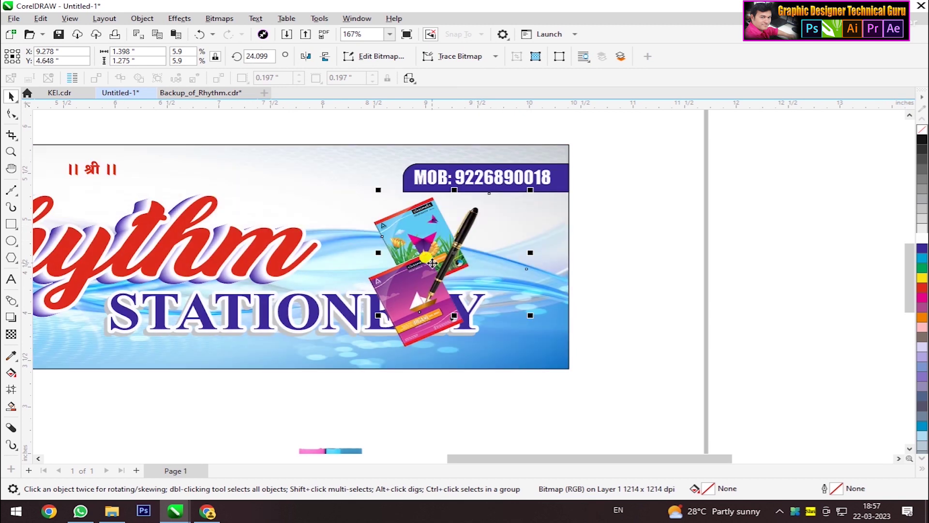
{"action": "scroll", "coordinate": [784, 240], "scroll_direction": "down", "scroll_amount": 1}
Step: Move the pen and notebooks further right and PowerClip them inside the banner
{"action": "left_click_drag", "start_coordinate": [657, 191], "coordinate": [365, 336]}
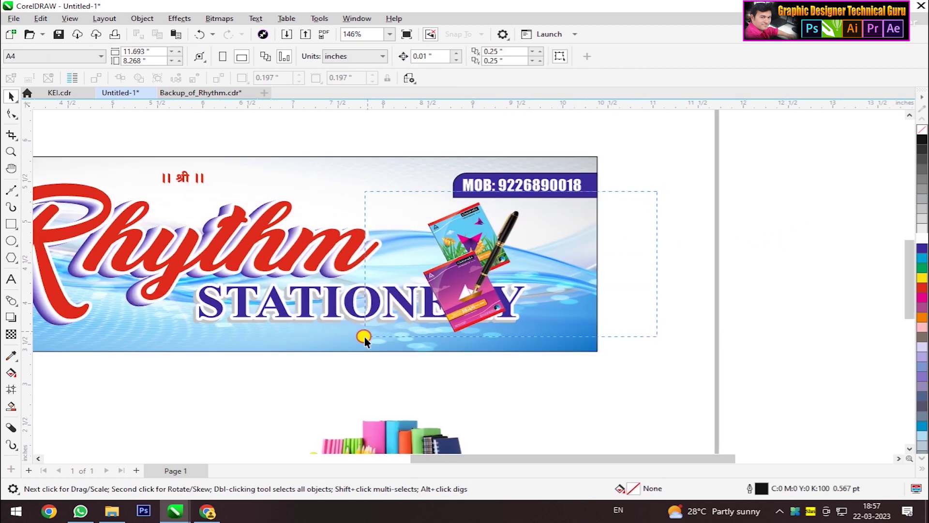
{"action": "left_click", "coordinate": [452, 325], "text": "shift"}
{"action": "left_click_drag", "start_coordinate": [453, 326], "coordinate": [501, 322]}
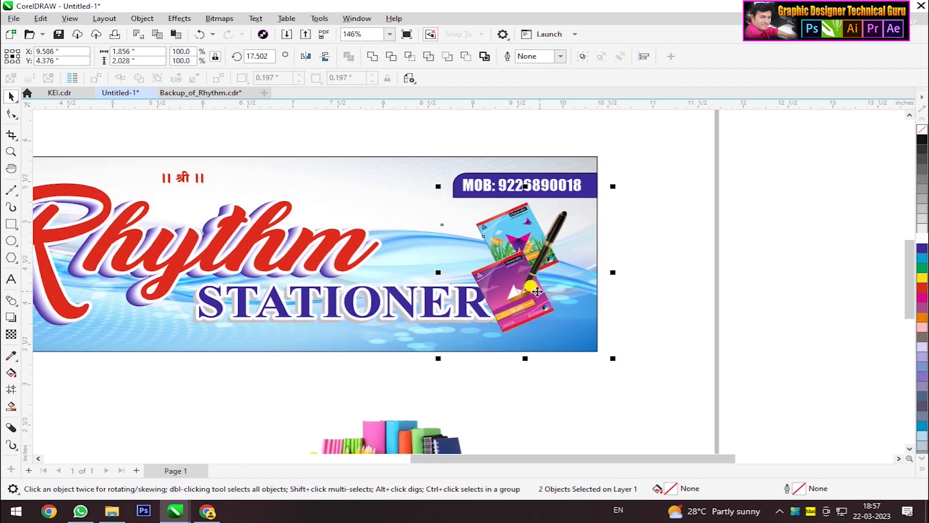
{"action": "left_click", "coordinate": [141, 18]}
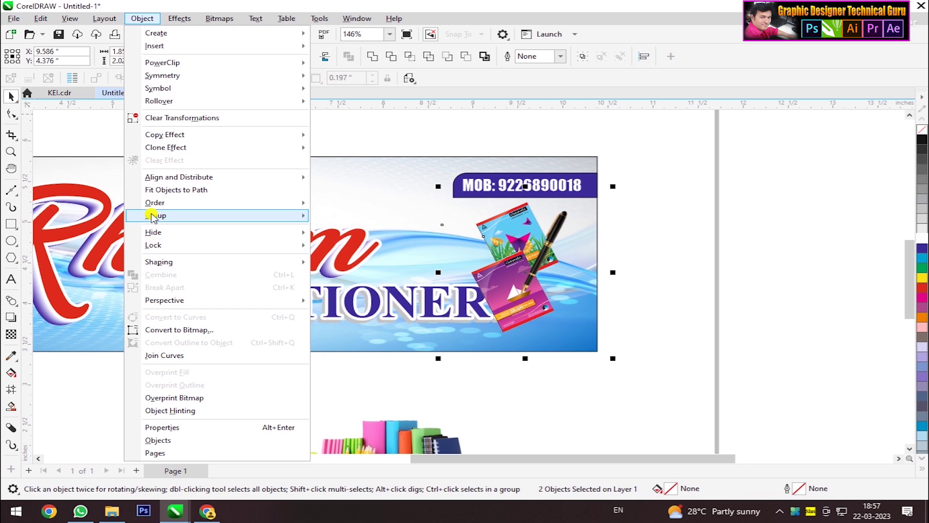
{"action": "mouse_move", "coordinate": [163, 62]}
{"action": "left_click", "coordinate": [349, 62]}
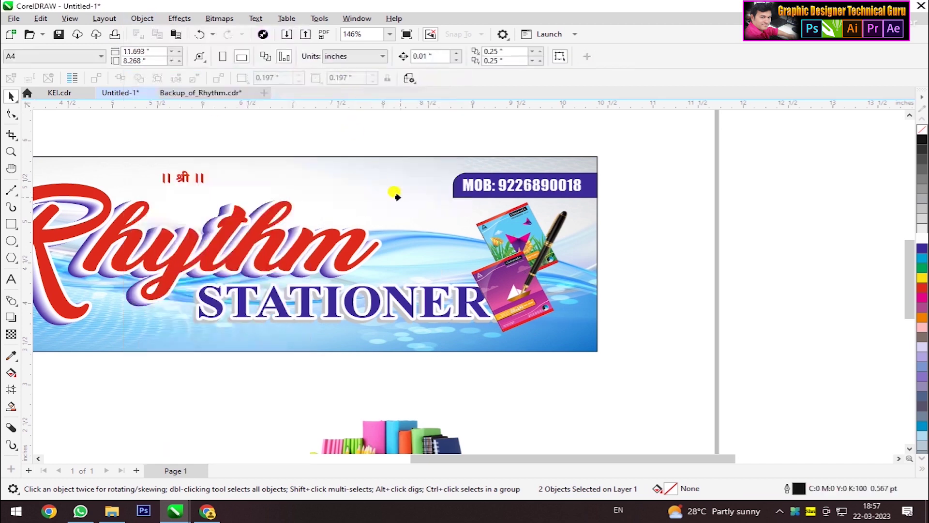
{"action": "left_click", "coordinate": [398, 186]}
Step: Narrow and rescale STATIONERY so it clears the notebooks
{"action": "scroll", "coordinate": [698, 285], "scroll_direction": "down", "scroll_amount": 2}
{"action": "scroll", "coordinate": [690, 276], "scroll_direction": "down", "scroll_amount": 1}
{"action": "left_click_drag", "start_coordinate": [690, 276], "coordinate": [347, 339]}
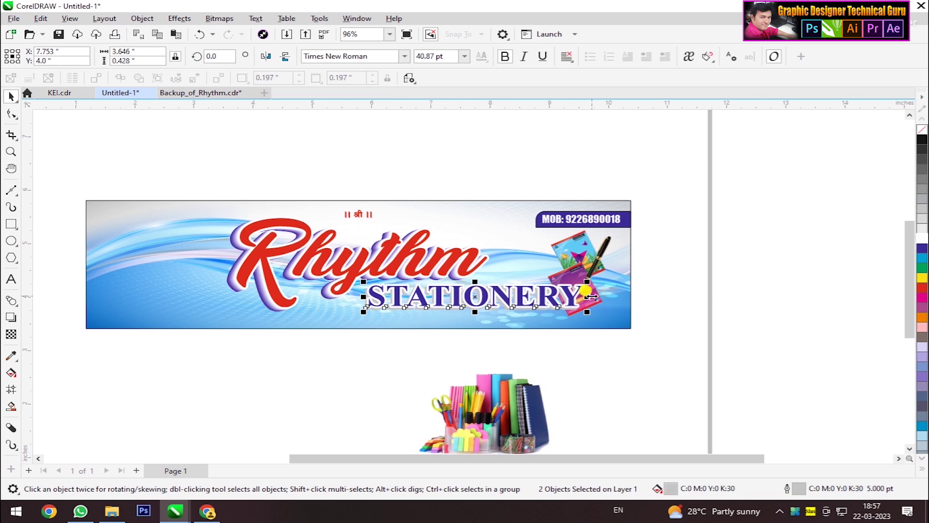
{"action": "left_click_drag", "start_coordinate": [587, 297], "coordinate": [519, 301]}
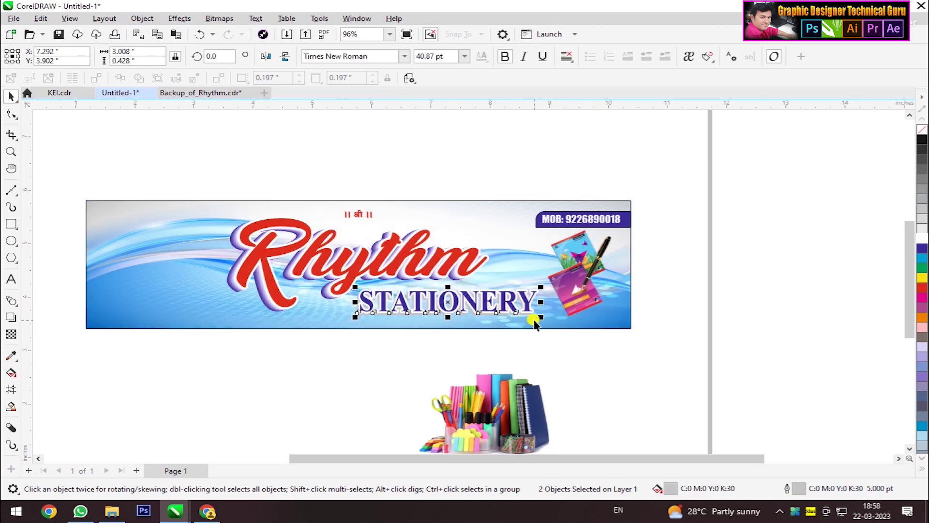
{"action": "left_click_drag", "start_coordinate": [541, 315], "coordinate": [547, 319]}
{"action": "left_click_drag", "start_coordinate": [457, 289], "coordinate": [455, 292]}
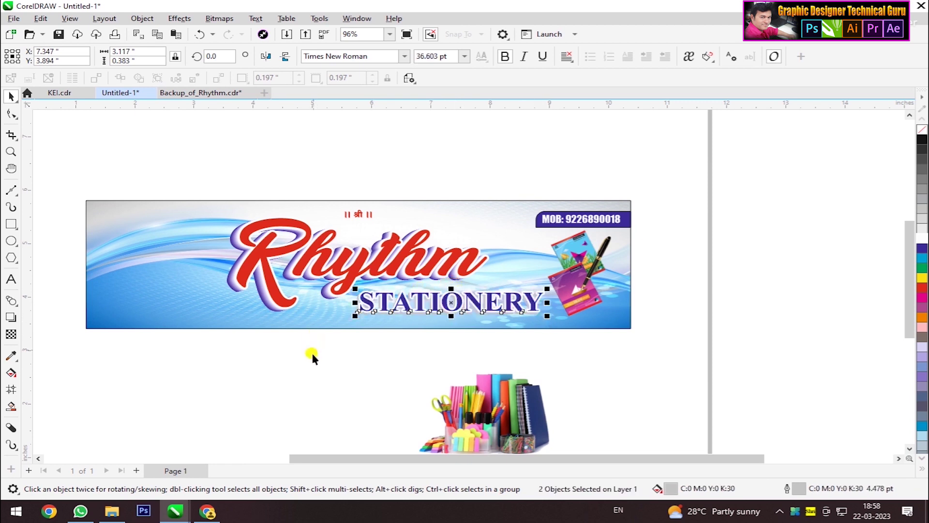
{"action": "left_click", "coordinate": [698, 338]}
Step: Check the clipped pen and notebooks picture, then deselect it
{"action": "scroll", "coordinate": [314, 311], "scroll_direction": "up", "scroll_amount": 1}
{"action": "left_click", "coordinate": [663, 211]}
{"action": "left_click", "coordinate": [711, 211]}
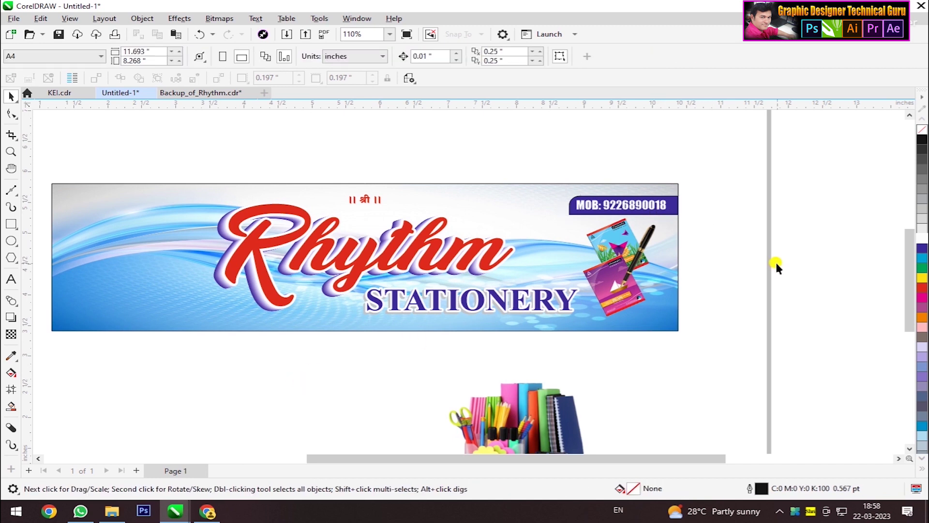
{"action": "scroll", "coordinate": [723, 266], "scroll_direction": "down", "scroll_amount": 1}
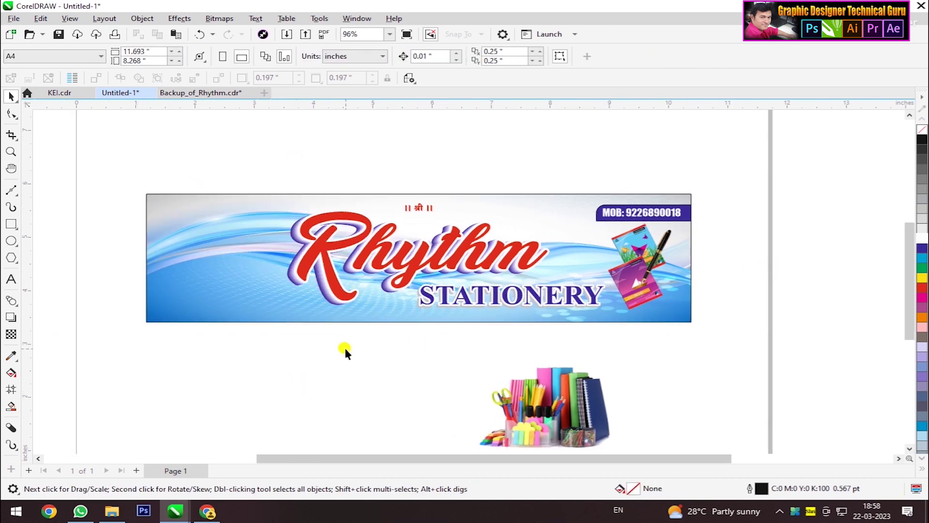
Step: Stretch the Rhythm script wider
{"action": "left_click_drag", "start_coordinate": [564, 330], "coordinate": [564, 332]}
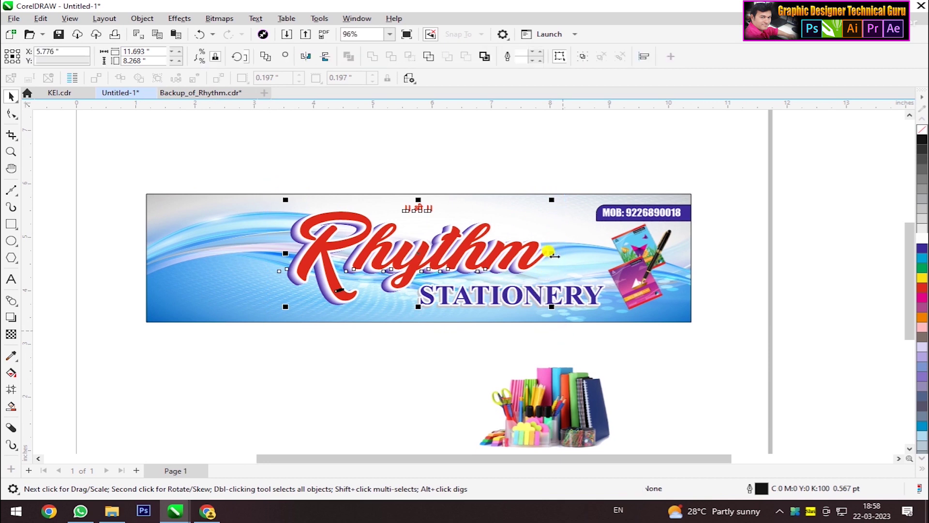
{"action": "left_click_drag", "start_coordinate": [555, 254], "coordinate": [569, 260]}
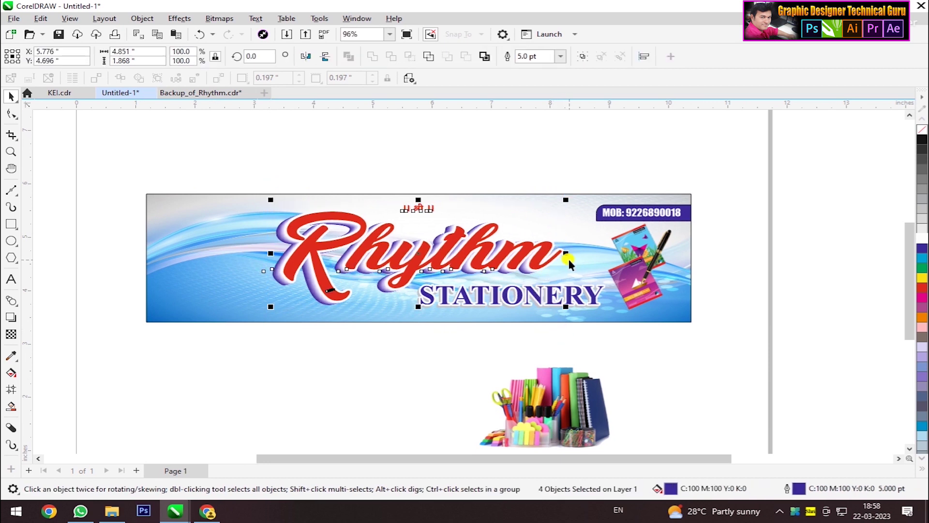
{"action": "left_click", "coordinate": [461, 151]}
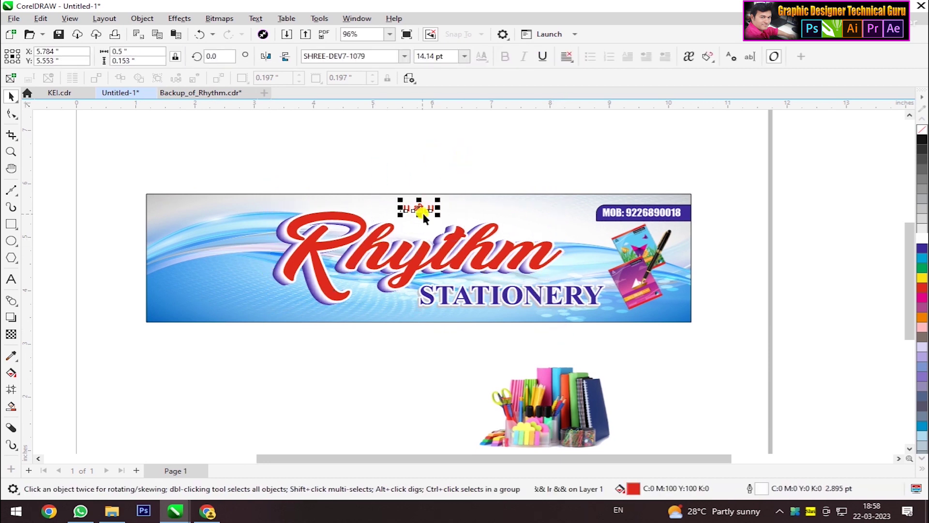
Step: Clear the shri text's transformations and scale it down proportionally
{"action": "scroll", "coordinate": [423, 213], "scroll_direction": "up", "scroll_amount": 2}
{"action": "left_click_drag", "start_coordinate": [418, 222], "coordinate": [419, 227]}
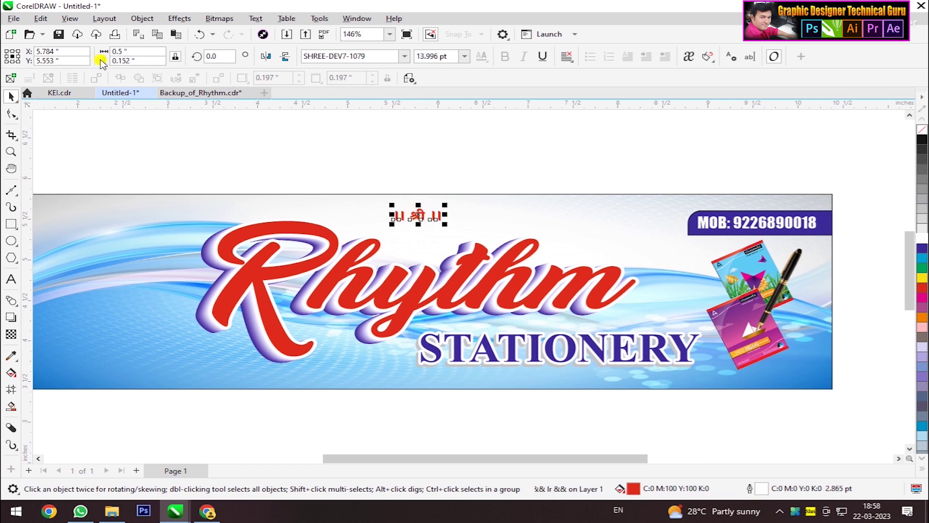
{"action": "left_click", "coordinate": [142, 18]}
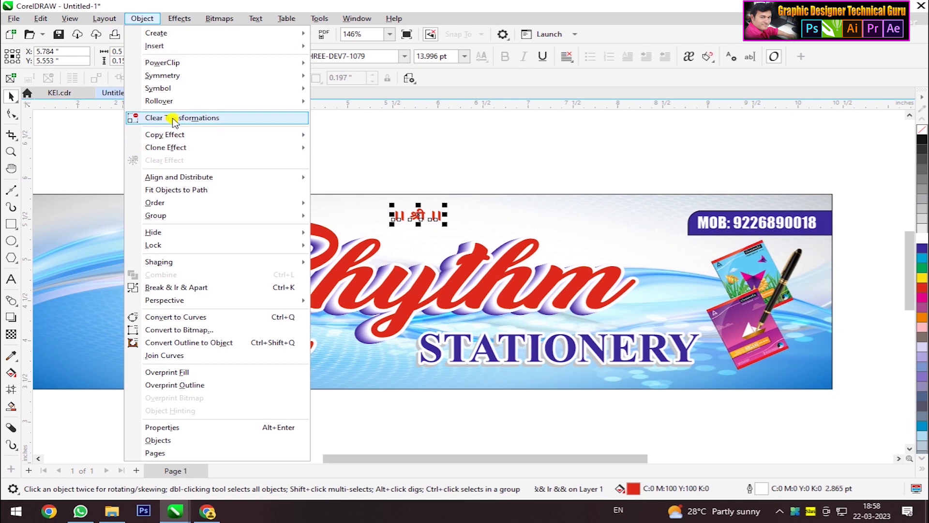
{"action": "left_click", "coordinate": [190, 118]}
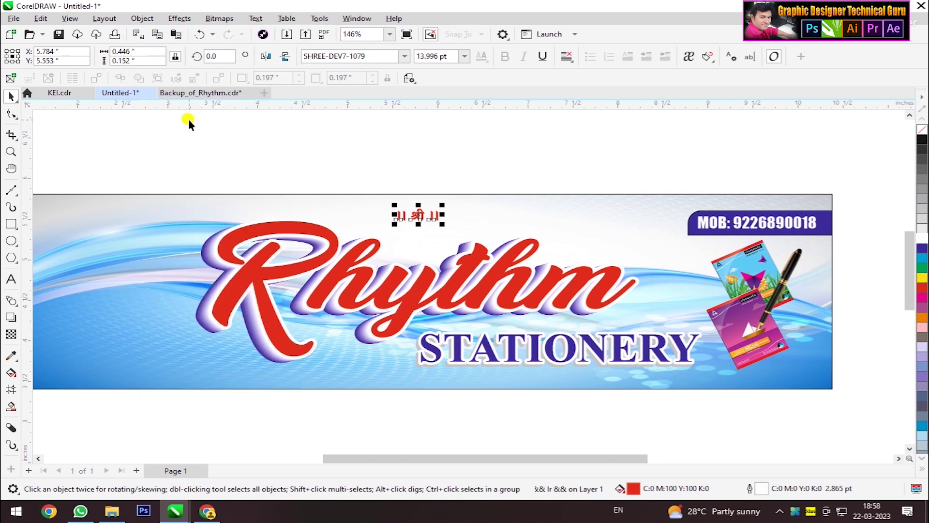
{"action": "left_click_drag", "start_coordinate": [443, 225], "coordinate": [437, 224]}
Step: Enlarge the Rhythm text and nudge it, undoing the last two moves
{"action": "left_click", "coordinate": [465, 170]}
{"action": "mouse_move", "coordinate": [123, 179]}
{"action": "left_mouse_down"}
{"action": "mouse_move", "coordinate": [687, 334]}
{"action": "mouse_move", "coordinate": [670, 355]}
{"action": "left_mouse_up"}
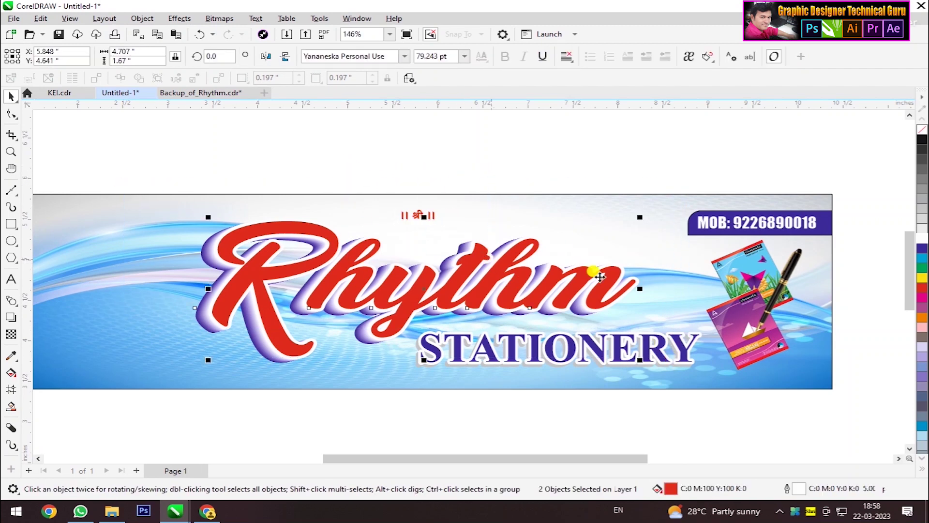
{"action": "left_click_drag", "start_coordinate": [641, 217], "coordinate": [655, 205]}
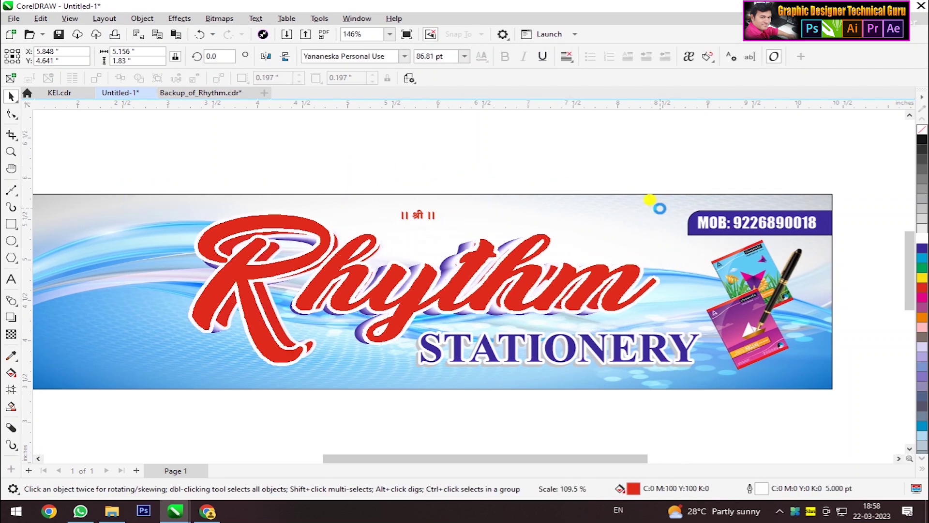
{"action": "left_click_drag", "start_coordinate": [518, 267], "coordinate": [517, 258]}
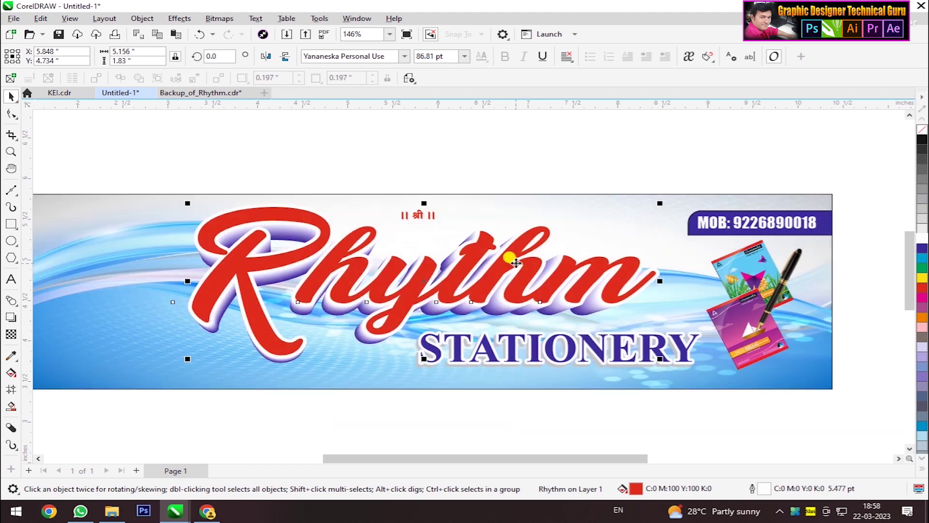
{"action": "left_click", "coordinate": [503, 180]}
{"action": "scroll", "coordinate": [469, 176], "scroll_direction": "down", "scroll_amount": 1}
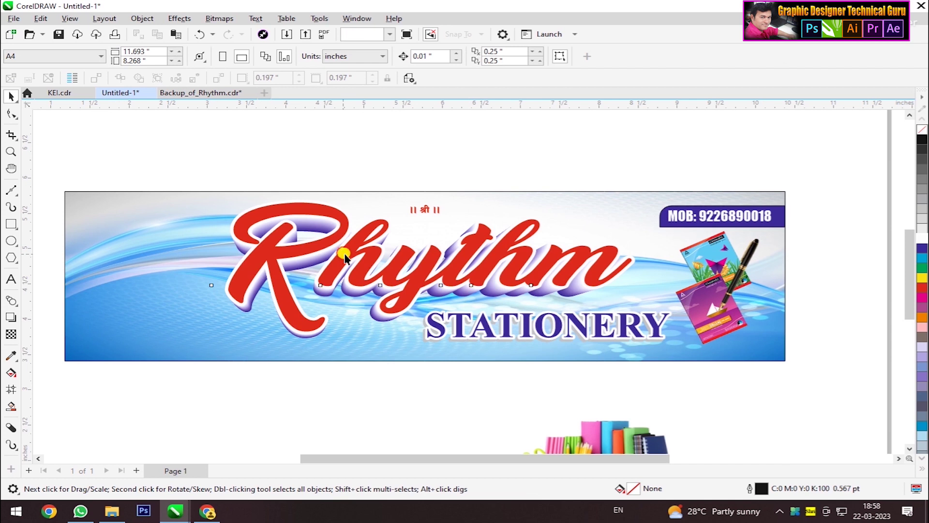
{"action": "left_click_drag", "start_coordinate": [342, 257], "coordinate": [358, 254]}
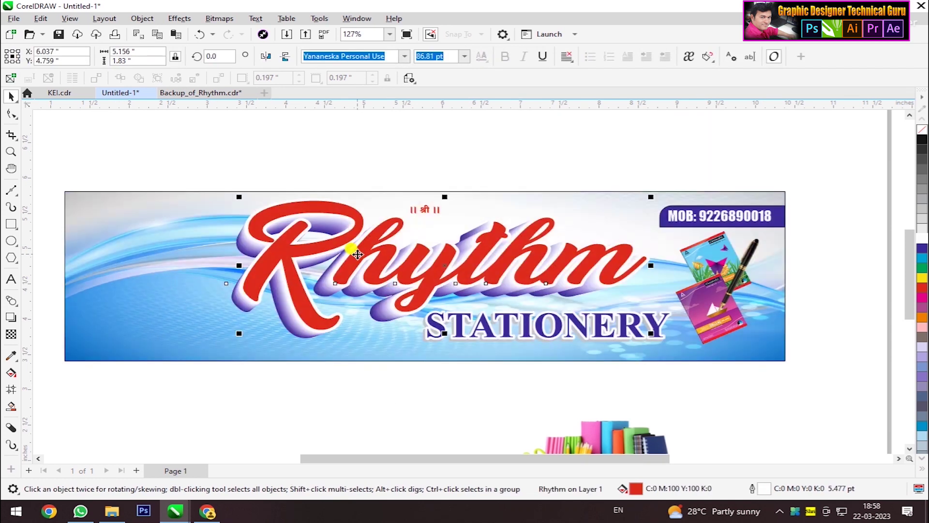
{"action": "left_click_drag", "start_coordinate": [355, 257], "coordinate": [352, 264]}
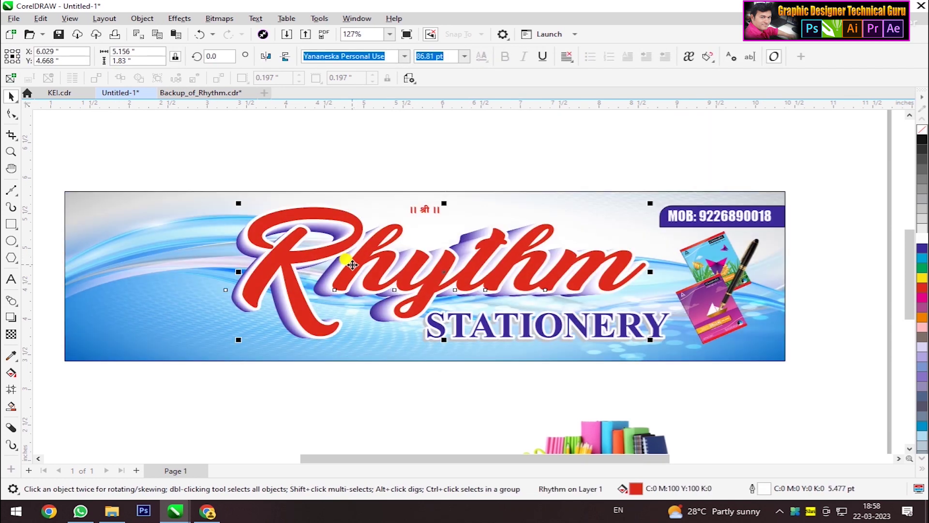
{"action": "key", "text": "ctrl+z"}
{"action": "key", "text": "ctrl+z"}
{"action": "key", "text": "ctrl+z"}
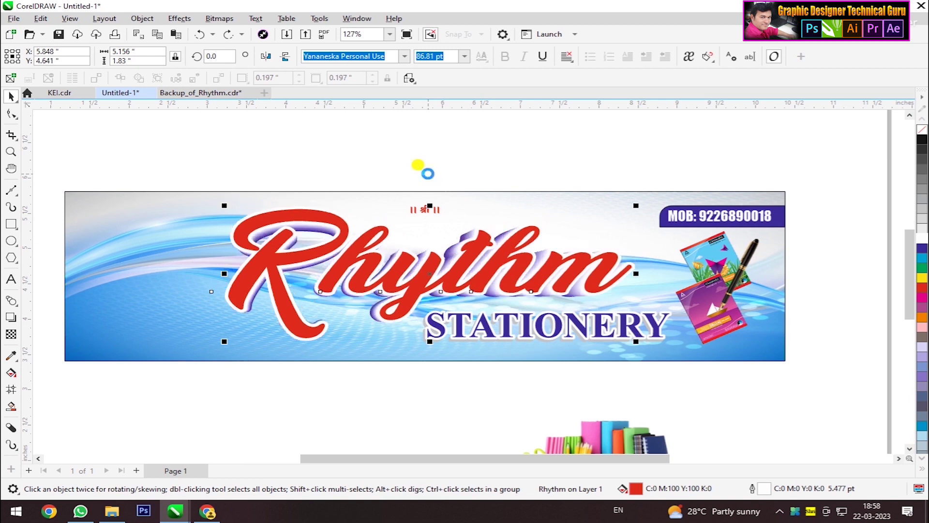
{"action": "key", "text": "ctrl+z"}
Step: Stretch the Rhythm shadow blend slightly wider
{"action": "left_click", "coordinate": [428, 172]}
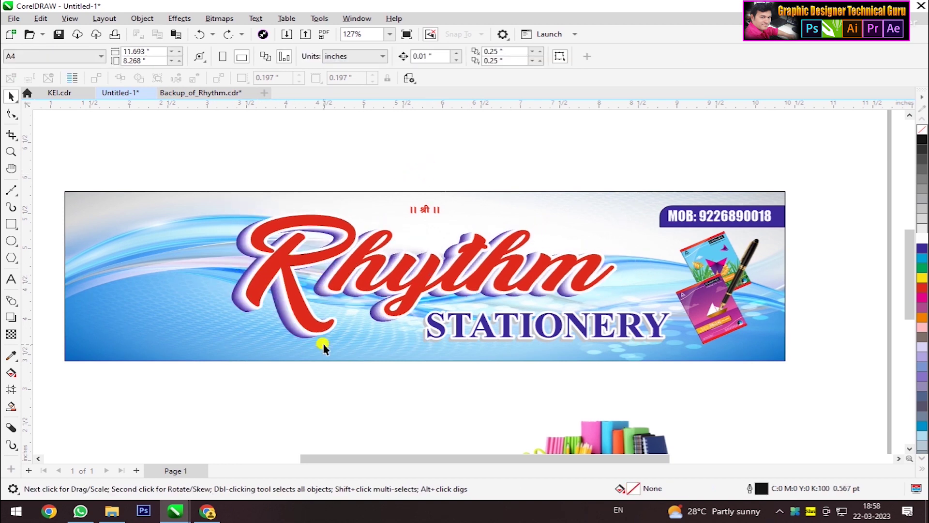
{"action": "left_click", "coordinate": [283, 312]}
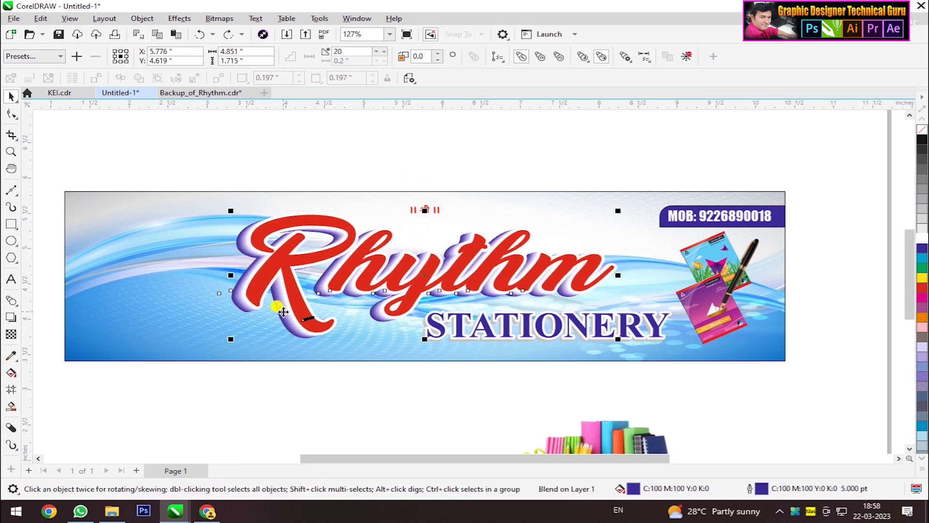
{"action": "left_click_drag", "start_coordinate": [619, 275], "coordinate": [639, 275]}
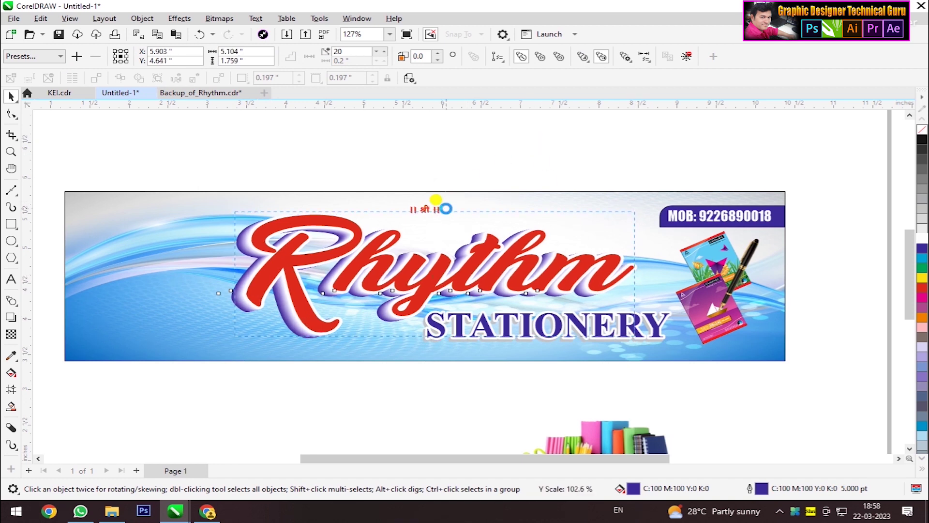
{"action": "left_click", "coordinate": [438, 209]}
Step: Move the Rhythm lettering and its shadow slightly right to recentre it
{"action": "left_click", "coordinate": [433, 391]}
{"action": "scroll", "coordinate": [376, 309], "scroll_direction": "down", "scroll_amount": 1}
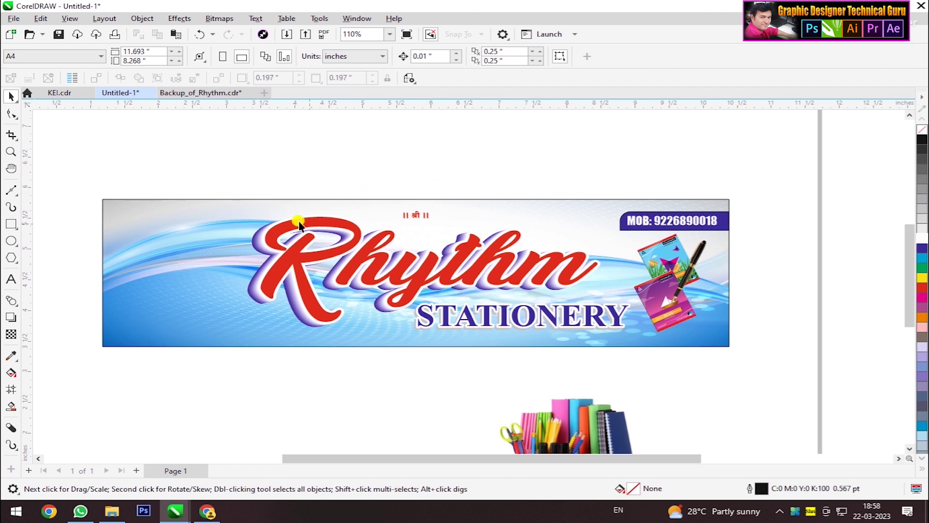
{"action": "mouse_move", "coordinate": [209, 155]}
{"action": "left_mouse_down"}
{"action": "mouse_move", "coordinate": [590, 316]}
{"action": "mouse_move", "coordinate": [609, 346]}
{"action": "left_mouse_up"}
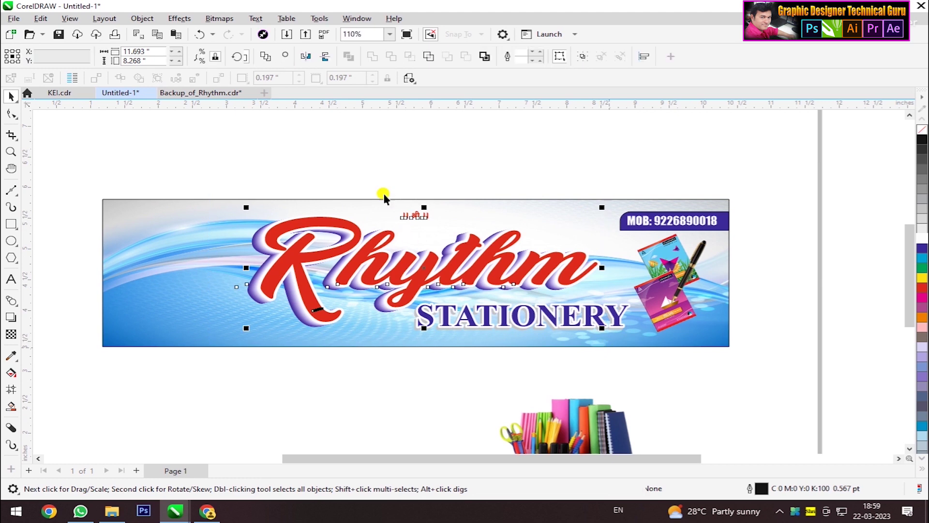
{"action": "left_click_drag", "start_coordinate": [416, 267], "coordinate": [431, 266]}
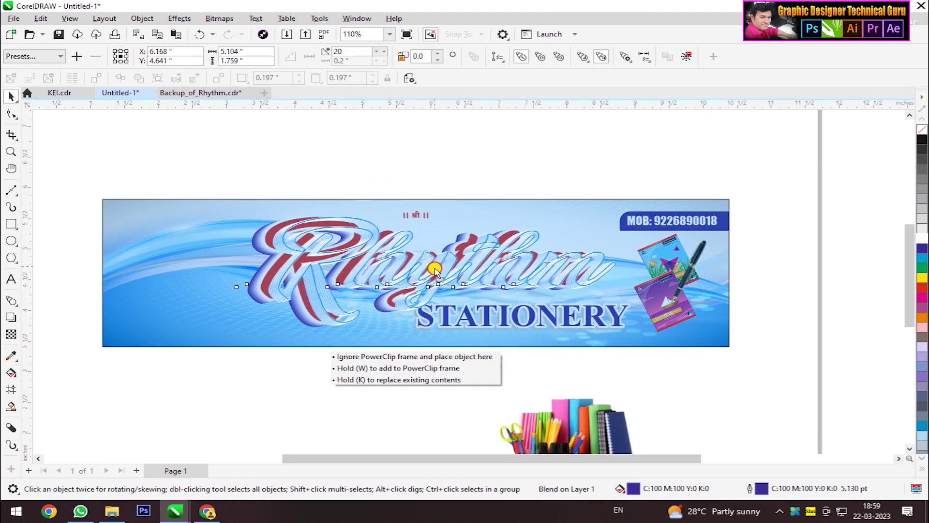
{"action": "left_click", "coordinate": [135, 185]}
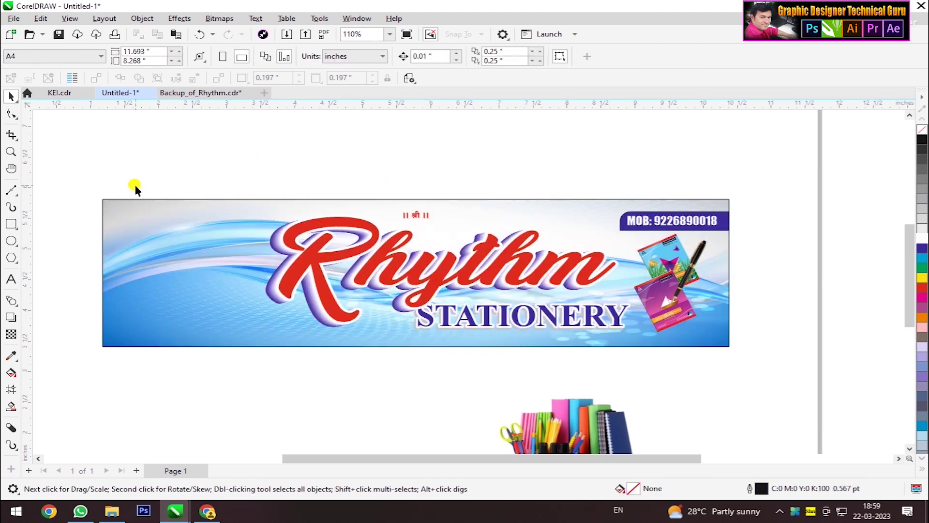
Step: Draw a white oval with an outline on the banner's left side
{"action": "left_click", "coordinate": [11, 241]}
{"action": "left_click_drag", "start_coordinate": [117, 227], "coordinate": [253, 325]}
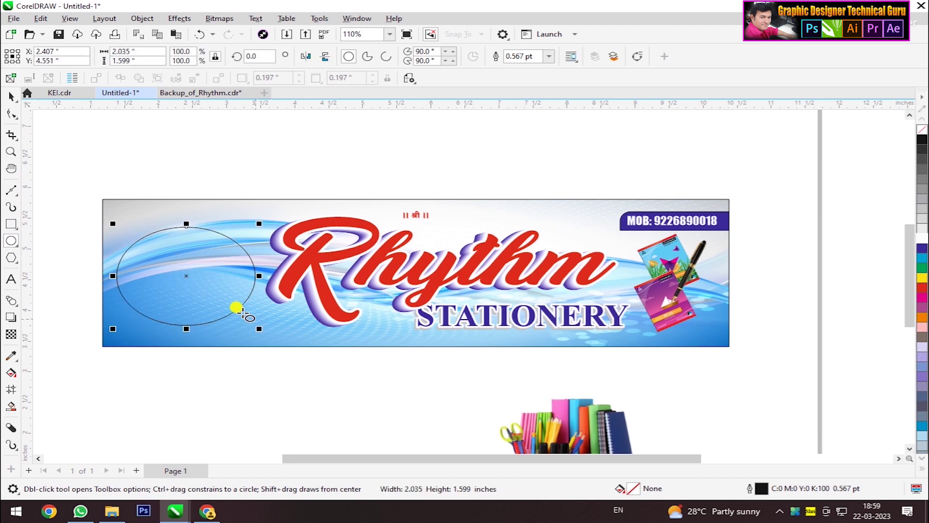
{"action": "left_click", "coordinate": [11, 97]}
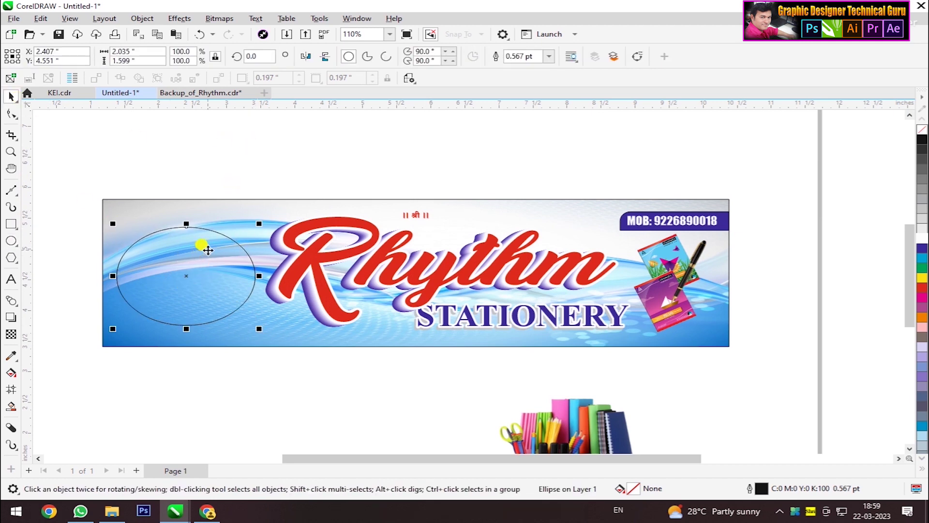
{"action": "left_click", "coordinate": [923, 238]}
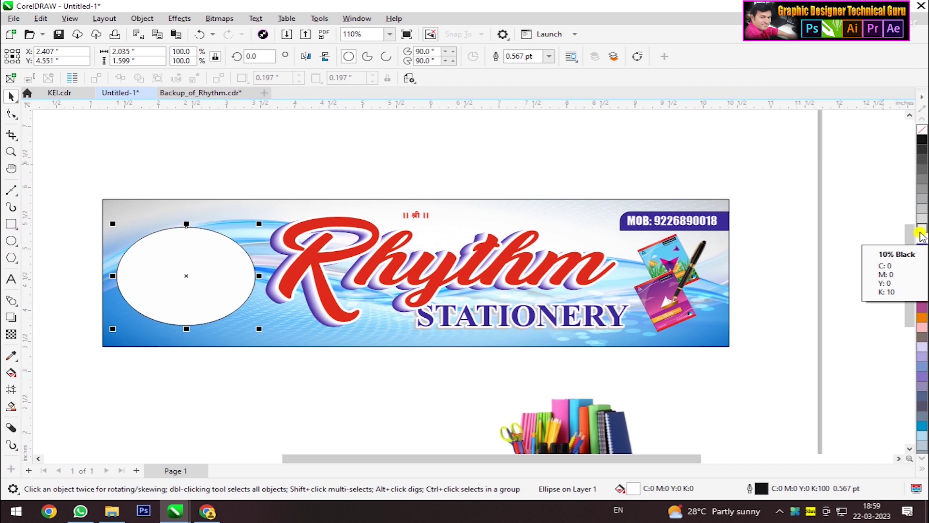
{"action": "right_click", "coordinate": [922, 288]}
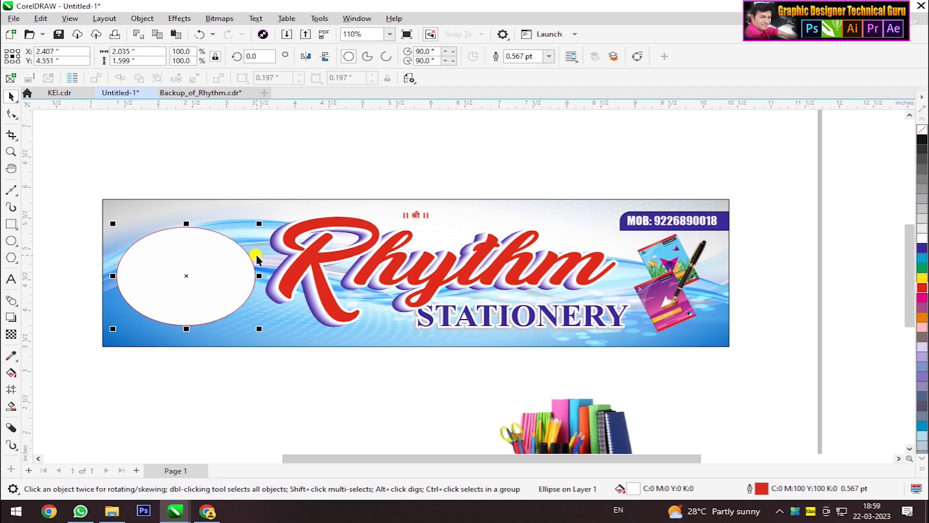
{"action": "left_click_drag", "start_coordinate": [259, 223], "coordinate": [264, 221]}
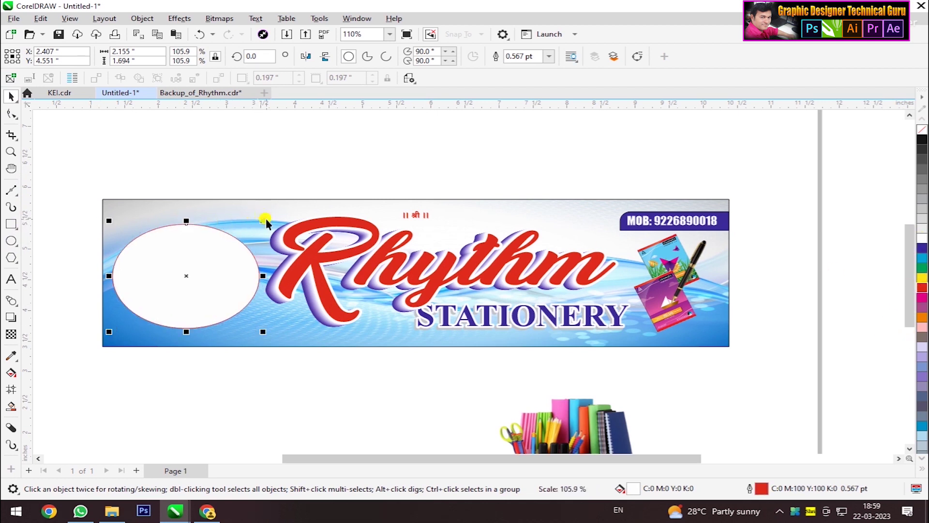
Step: Colour the oval dark blue inside and out, and narrow it to form the rim
{"action": "left_click", "coordinate": [178, 277]}
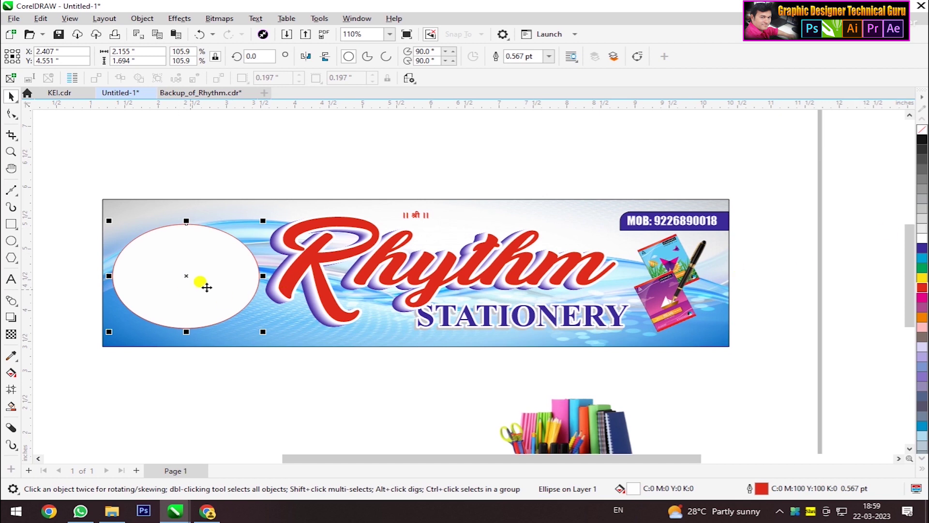
{"action": "left_click_drag", "start_coordinate": [262, 276], "coordinate": [257, 276]}
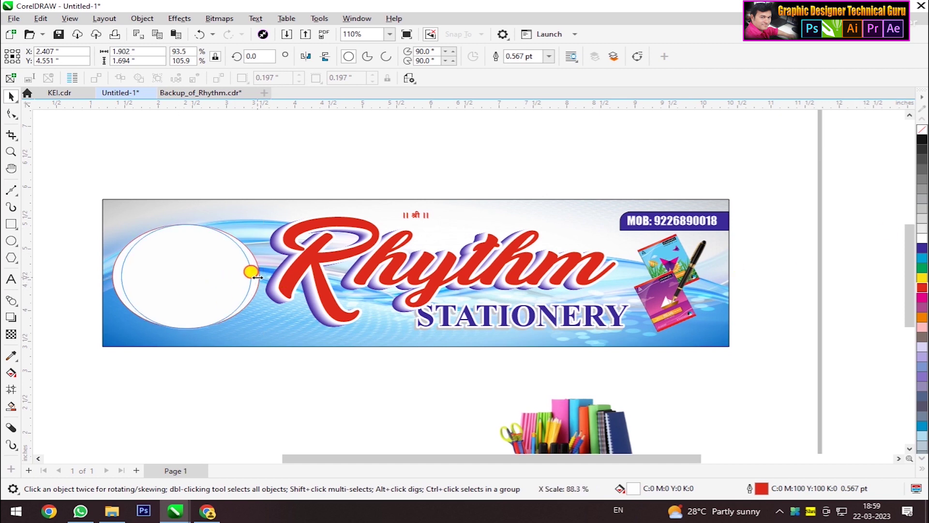
{"action": "key", "text": "Escape"}
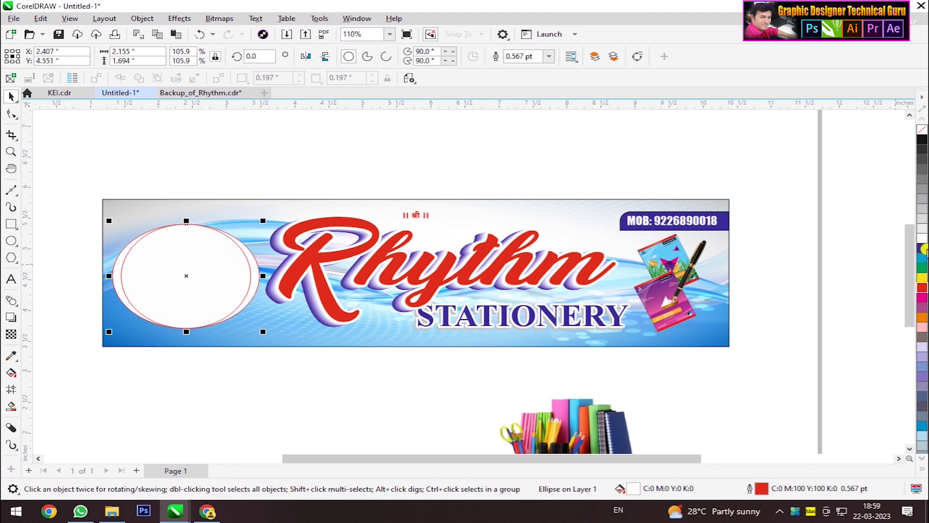
{"action": "left_click", "coordinate": [924, 248]}
{"action": "right_click", "coordinate": [924, 248]}
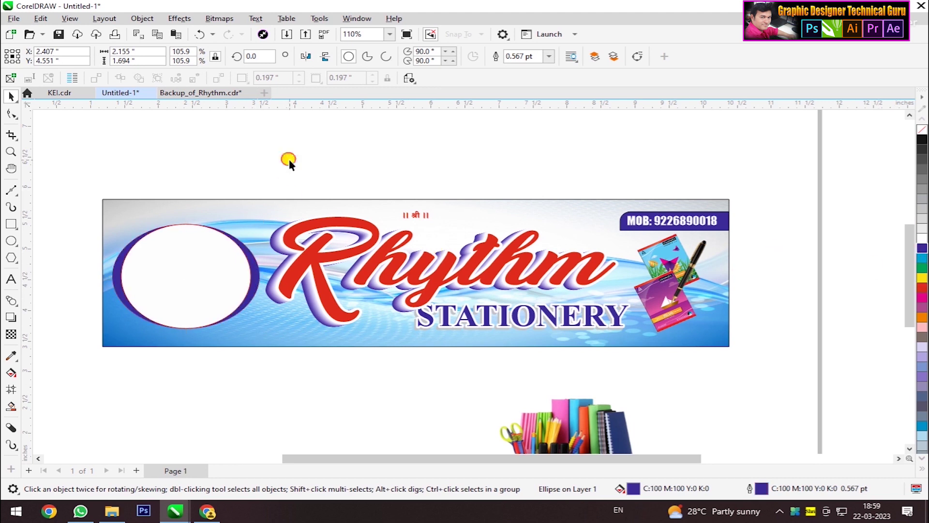
{"action": "left_click_drag", "start_coordinate": [261, 276], "coordinate": [257, 279]}
Step: Move the stationery image above the banner
{"action": "left_click", "coordinate": [581, 425]}
{"action": "mouse_move", "coordinate": [581, 425]}
{"action": "left_mouse_down"}
{"action": "mouse_move", "coordinate": [512, 169]}
{"action": "mouse_move", "coordinate": [534, 168]}
{"action": "left_mouse_up"}
{"action": "key", "text": "Escape"}
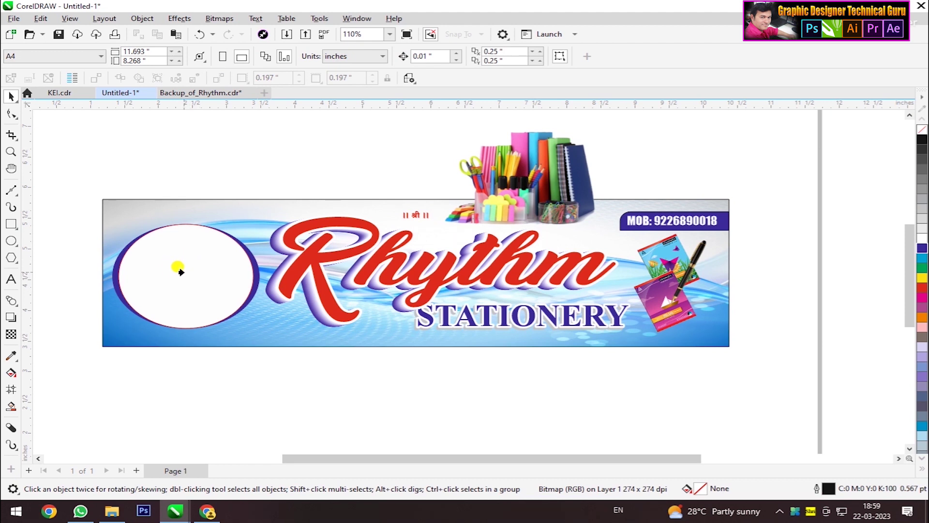
Step: PowerClip the stationery image inside the oval and shrink it to fit
{"action": "left_click", "coordinate": [180, 271]}
{"action": "double_click", "coordinate": [209, 270]}
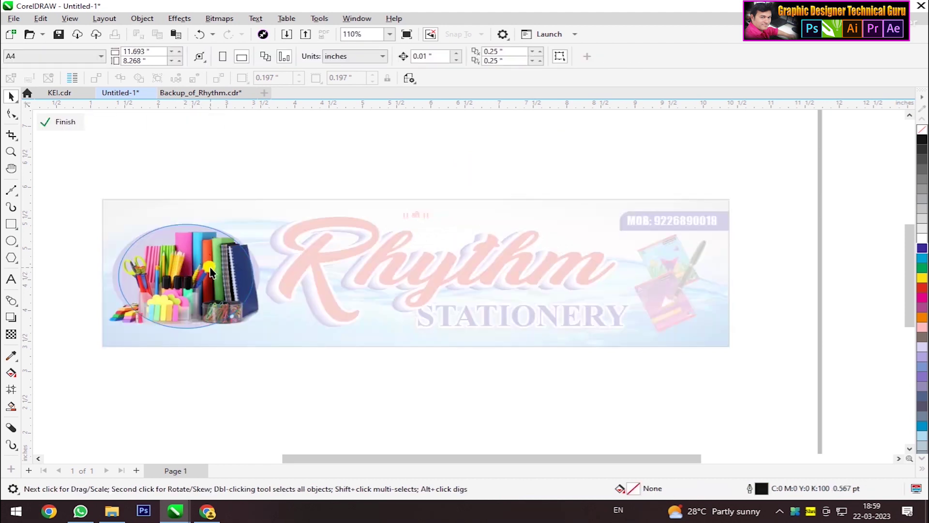
{"action": "left_click", "coordinate": [209, 270]}
{"action": "mouse_move", "coordinate": [264, 221]}
{"action": "left_mouse_down"}
{"action": "mouse_move", "coordinate": [268, 230]}
{"action": "mouse_move", "coordinate": [223, 233]}
{"action": "left_mouse_up"}
{"action": "left_click", "coordinate": [243, 182]}
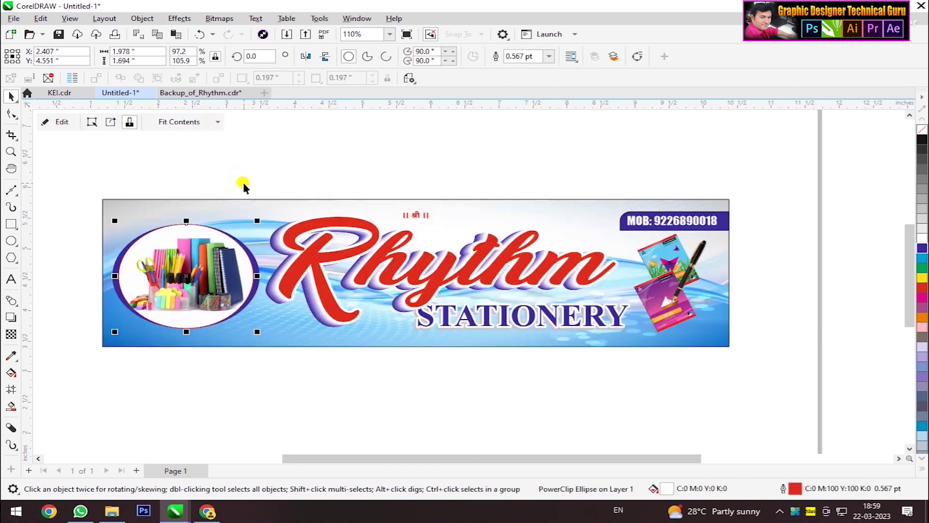
Step: Select the oval frame together with the banner background
{"action": "left_click", "coordinate": [262, 394]}
{"action": "left_click", "coordinate": [154, 246]}
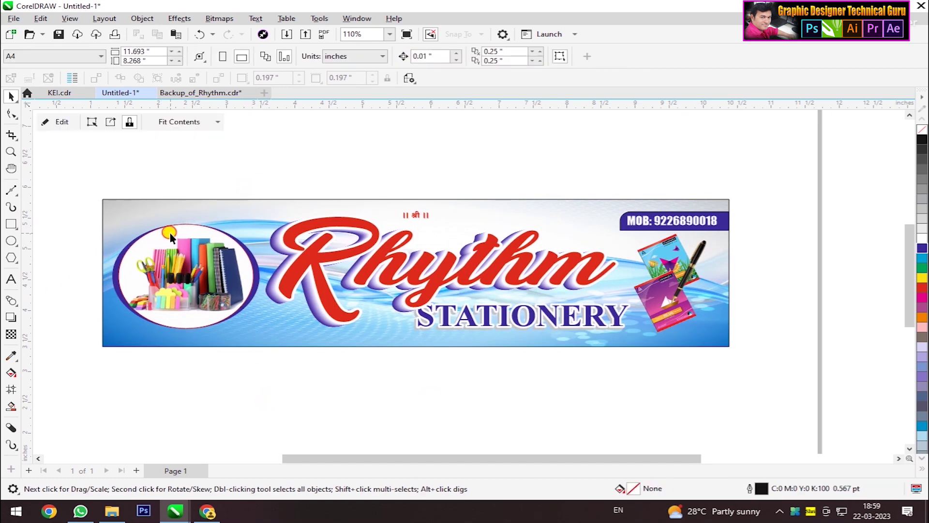
{"action": "left_click", "coordinate": [224, 329]}
{"action": "mouse_move", "coordinate": [284, 126]}
{"action": "left_mouse_down"}
{"action": "mouse_move", "coordinate": [244, 230]}
{"action": "mouse_move", "coordinate": [70, 376]}
{"action": "left_mouse_up"}
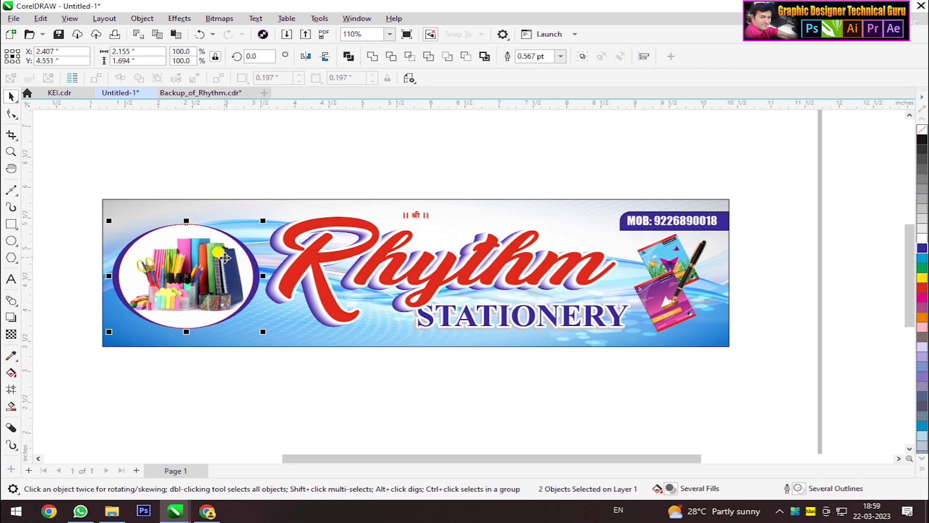
Step: Place the oval frame inside the banner background PowerClip
{"action": "left_click", "coordinate": [141, 18]}
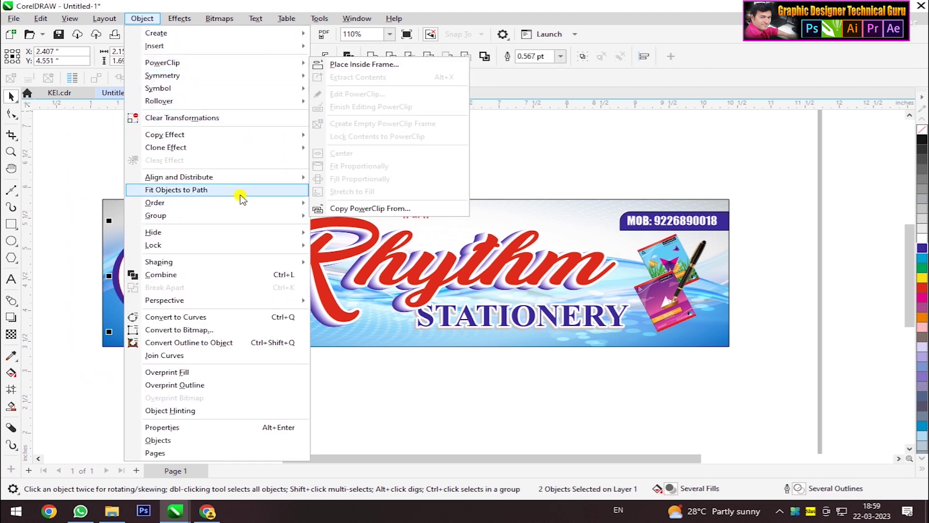
{"action": "left_click", "coordinate": [359, 62]}
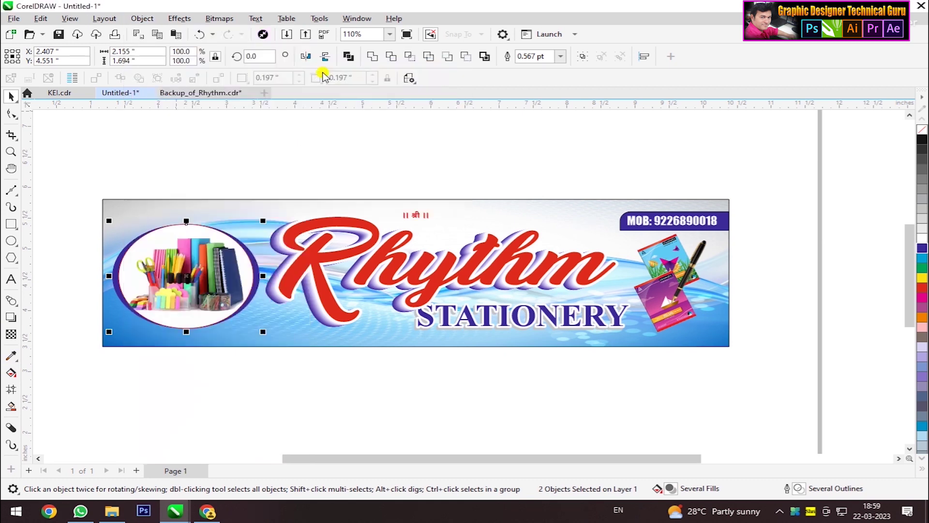
{"action": "left_click", "coordinate": [226, 202]}
{"action": "double_click", "coordinate": [228, 203]}
{"action": "left_click", "coordinate": [189, 268]}
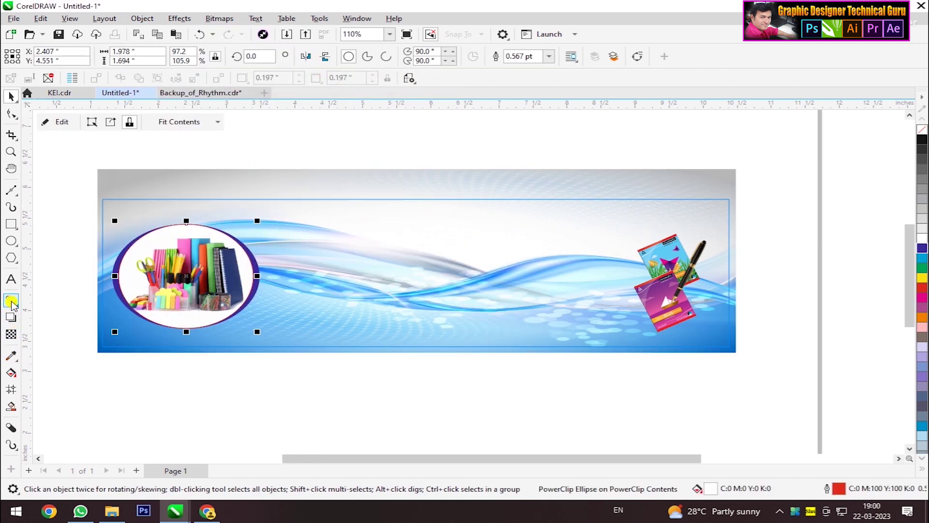
Step: Shift the wave background image down and to the right inside the banner
{"action": "left_click", "coordinate": [12, 373]}
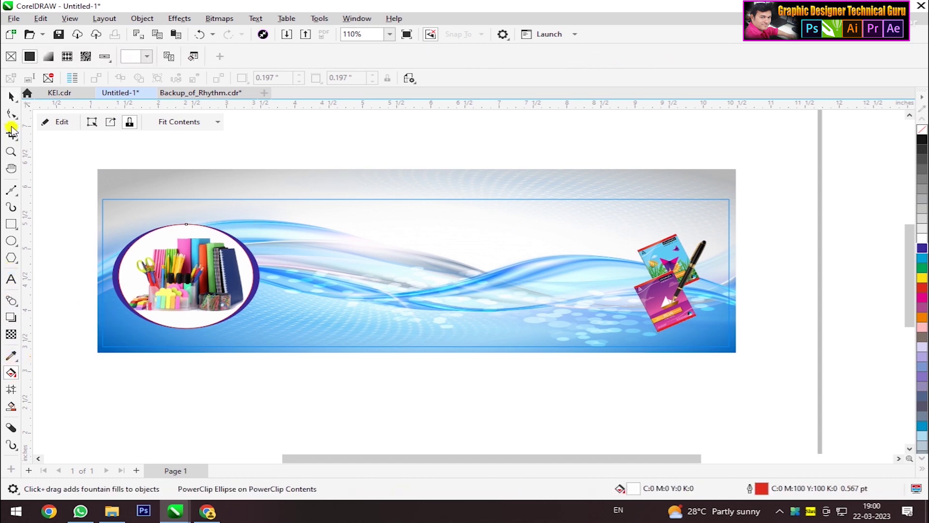
{"action": "left_click", "coordinate": [12, 116]}
{"action": "left_click", "coordinate": [11, 96]}
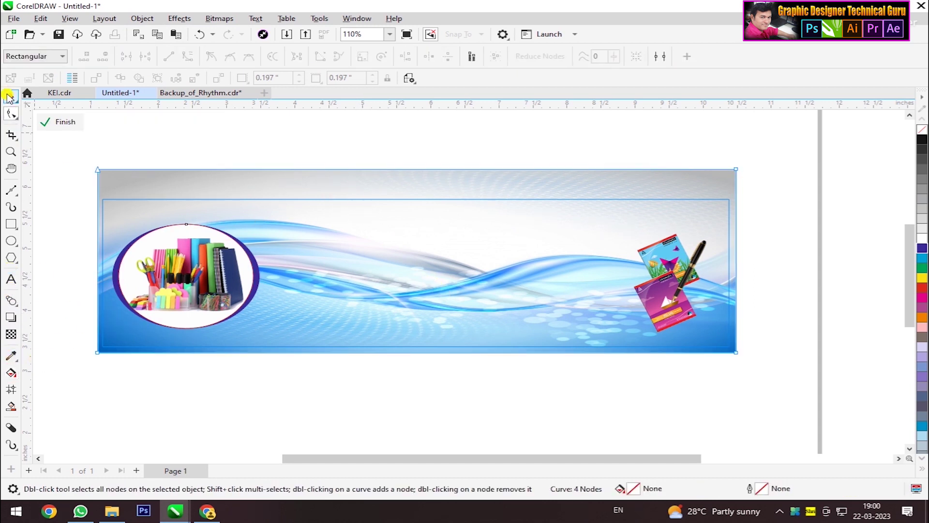
{"action": "left_click", "coordinate": [303, 204]}
{"action": "left_click_drag", "start_coordinate": [303, 203], "coordinate": [463, 283]}
{"action": "left_click_drag", "start_coordinate": [320, 298], "coordinate": [367, 306]}
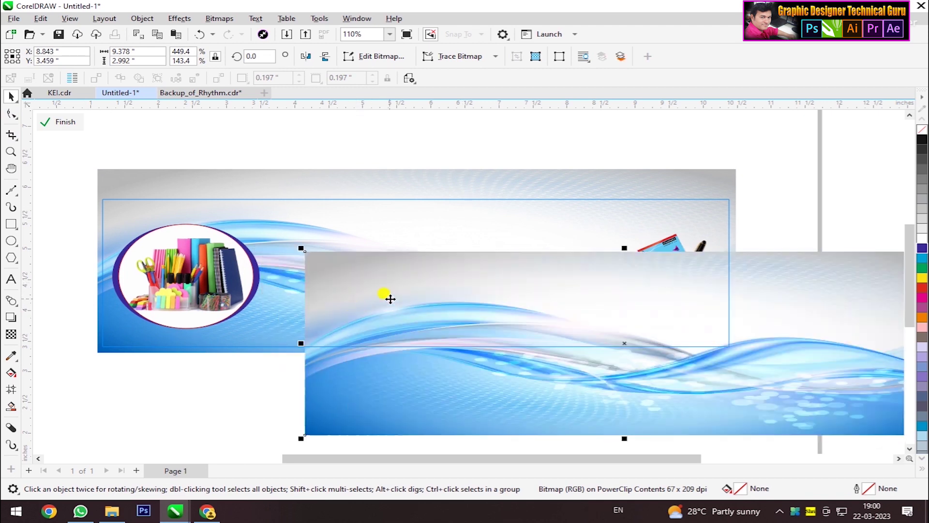
Step: Bring the stationery photo in front of the wave backdrop inside the oval
{"action": "left_click", "coordinate": [149, 227]}
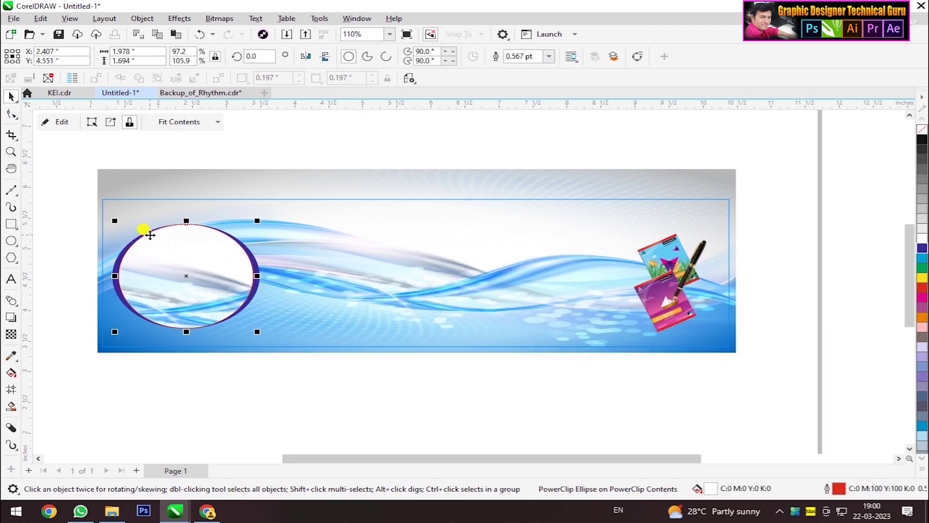
{"action": "double_click", "coordinate": [150, 234]}
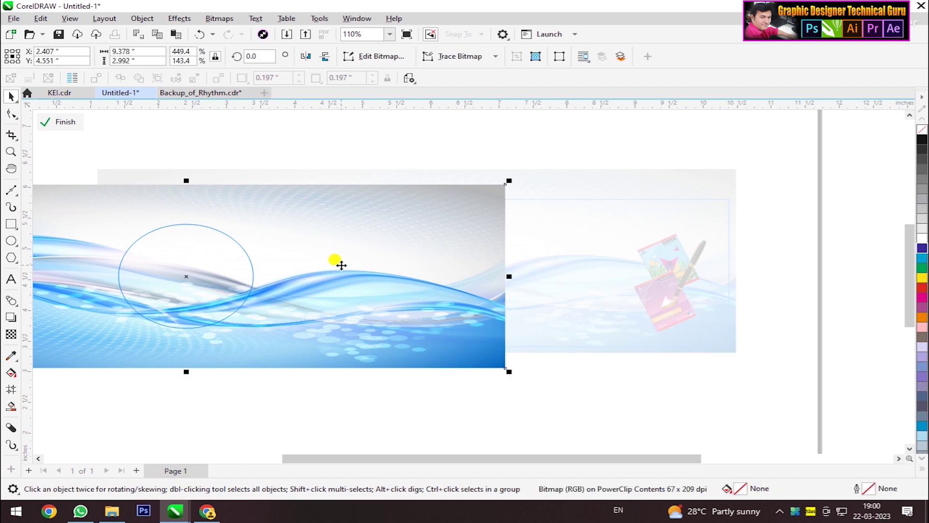
{"action": "key", "text": "shift+Page_Down"}
{"action": "left_click", "coordinate": [279, 154]}
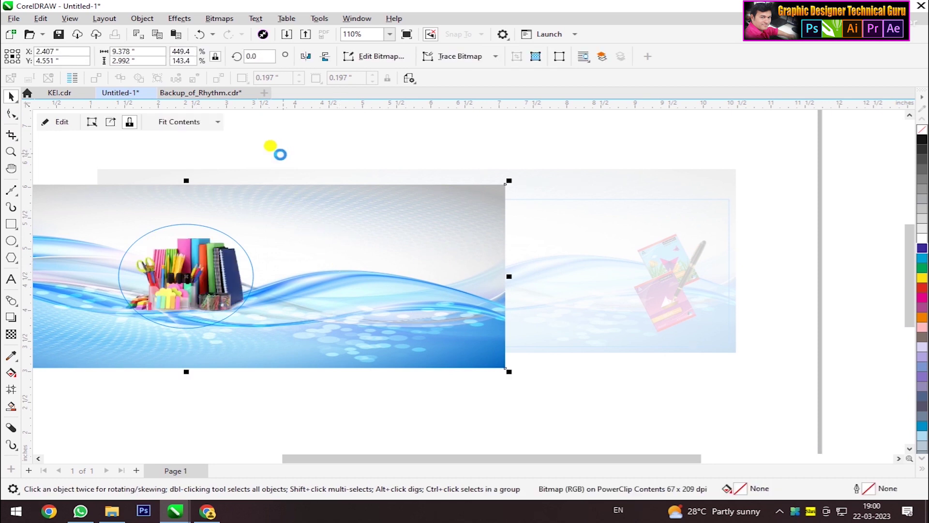
{"action": "left_click", "coordinate": [247, 215]}
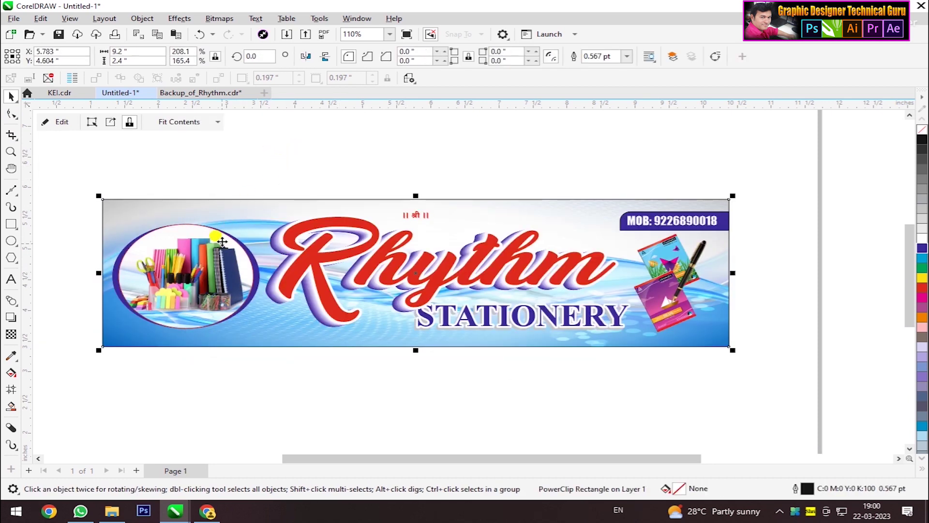
{"action": "scroll", "coordinate": [218, 208], "scroll_direction": "down", "scroll_amount": 1}
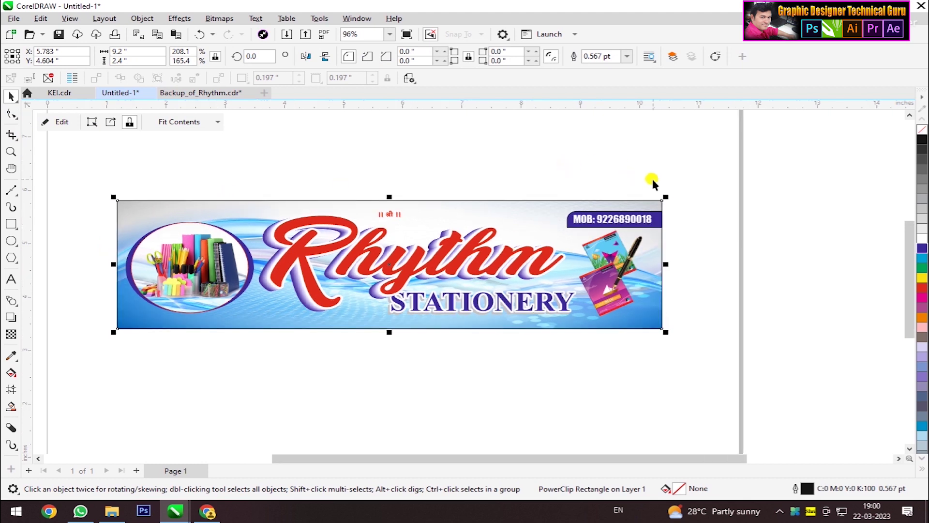
{"action": "left_click_drag", "start_coordinate": [713, 171], "coordinate": [170, 325]}
Step: Narrow the STATIONERY text slightly from its left side
{"action": "left_click", "coordinate": [542, 330]}
{"action": "double_click", "coordinate": [542, 324]}
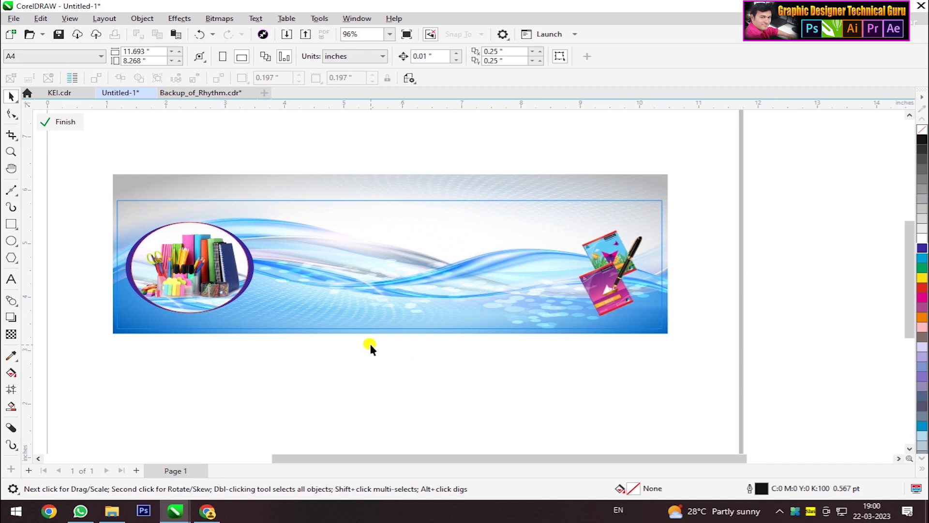
{"action": "left_click", "coordinate": [739, 259], "text": "ctrl"}
{"action": "left_click_drag", "start_coordinate": [371, 347], "coordinate": [586, 254]}
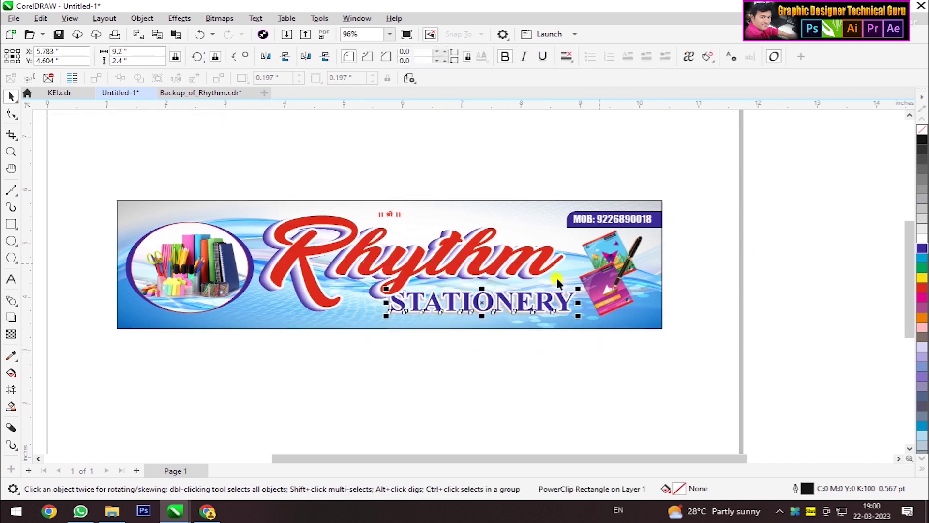
{"action": "left_click_drag", "start_coordinate": [386, 302], "coordinate": [400, 313]}
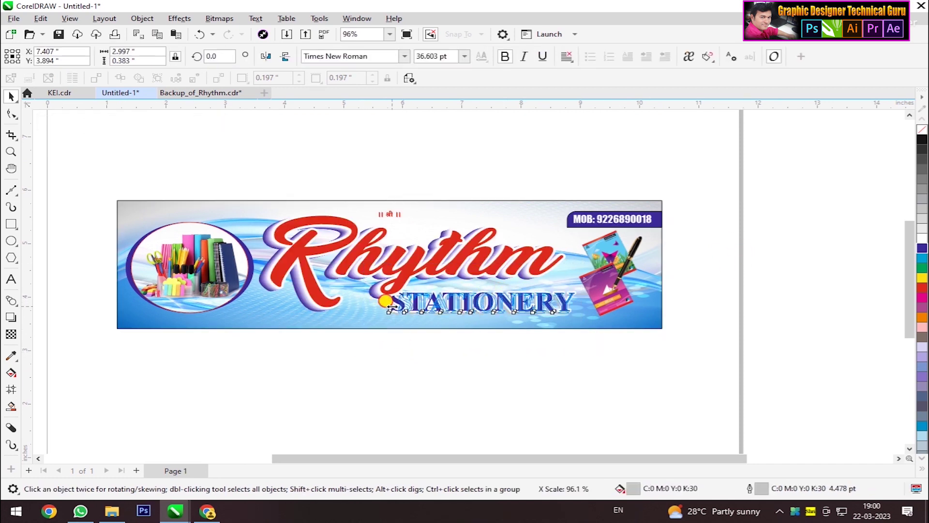
Step: Move STATIONERY right so it sits under the end of Rhythm
{"action": "left_click", "coordinate": [466, 309]}
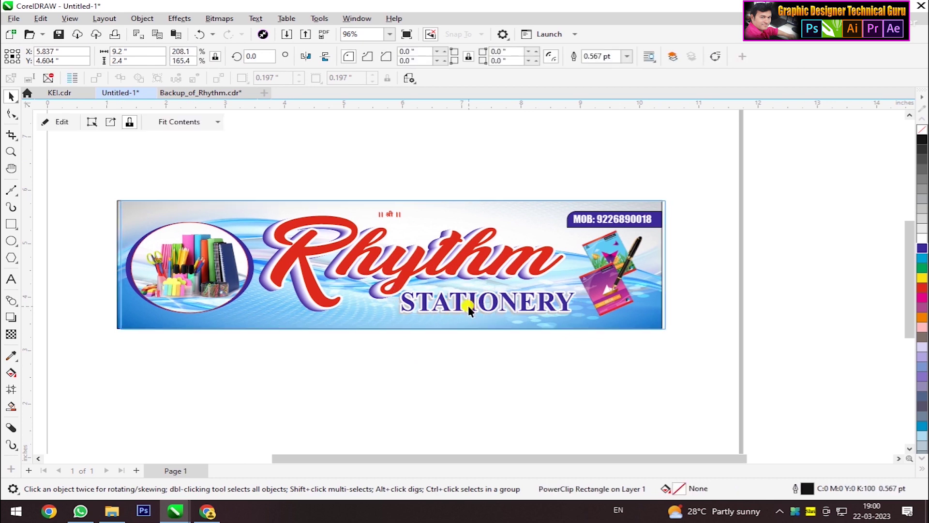
{"action": "left_click_drag", "start_coordinate": [368, 352], "coordinate": [572, 292]}
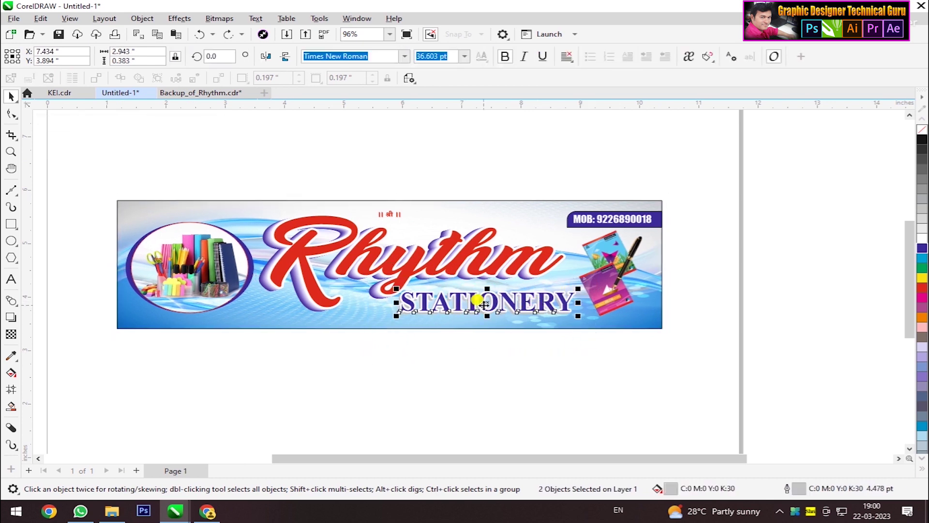
{"action": "left_click_drag", "start_coordinate": [479, 301], "coordinate": [494, 309]}
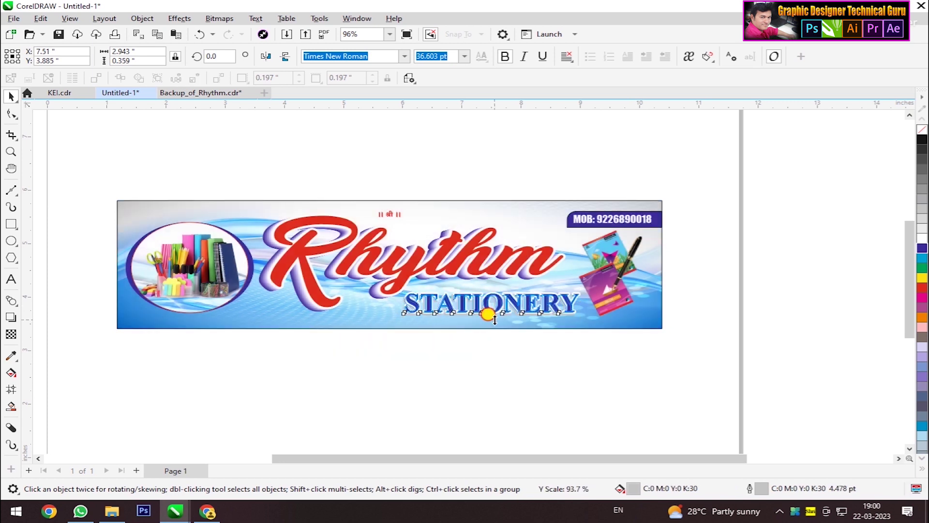
{"action": "left_click", "coordinate": [468, 363]}
{"action": "mouse_move", "coordinate": [686, 181]}
{"action": "left_mouse_down"}
{"action": "mouse_move", "coordinate": [426, 270]}
{"action": "mouse_move", "coordinate": [58, 363]}
{"action": "left_mouse_up"}
{"action": "left_click", "coordinate": [695, 263]}
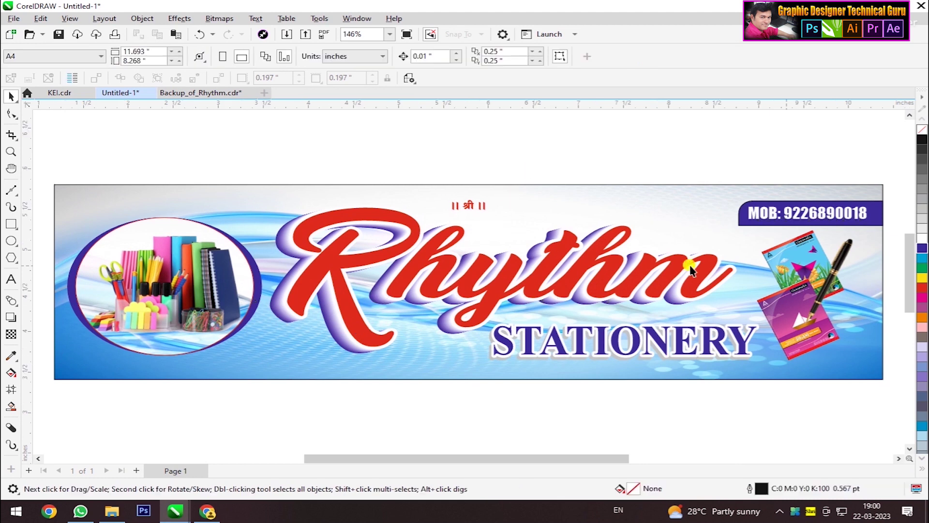
Step: Enlarge the notebooks and pen images slightly and settle them at the banner's right end
{"action": "left_click", "coordinate": [814, 341], "text": "ctrl"}
{"action": "key", "text": "Escape"}
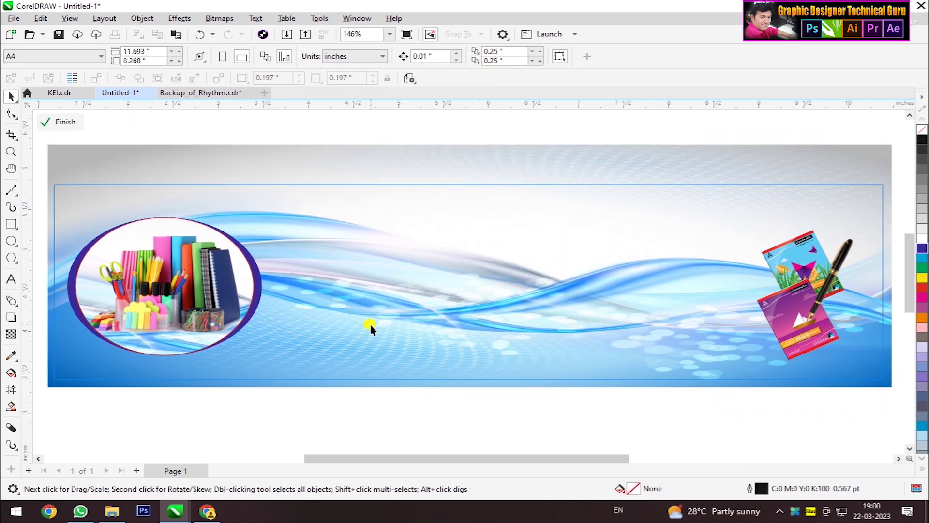
{"action": "scroll", "coordinate": [364, 323], "scroll_direction": "down", "scroll_amount": 1}
{"action": "left_click_drag", "start_coordinate": [842, 186], "coordinate": [655, 415]}
{"action": "left_click_drag", "start_coordinate": [824, 375], "coordinate": [831, 382]}
{"action": "left_click_drag", "start_coordinate": [768, 317], "coordinate": [770, 319]}
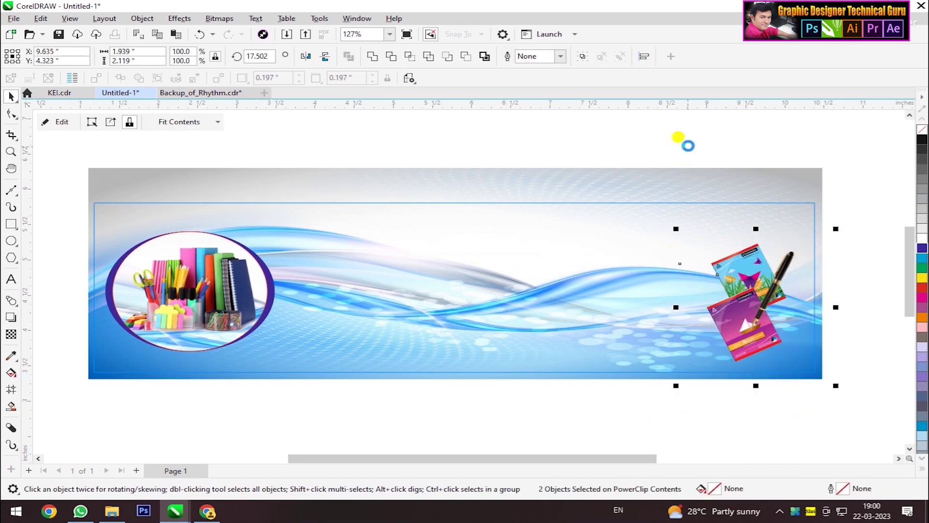
{"action": "left_click", "coordinate": [687, 146], "text": "ctrl"}
{"action": "left_click", "coordinate": [610, 151]}
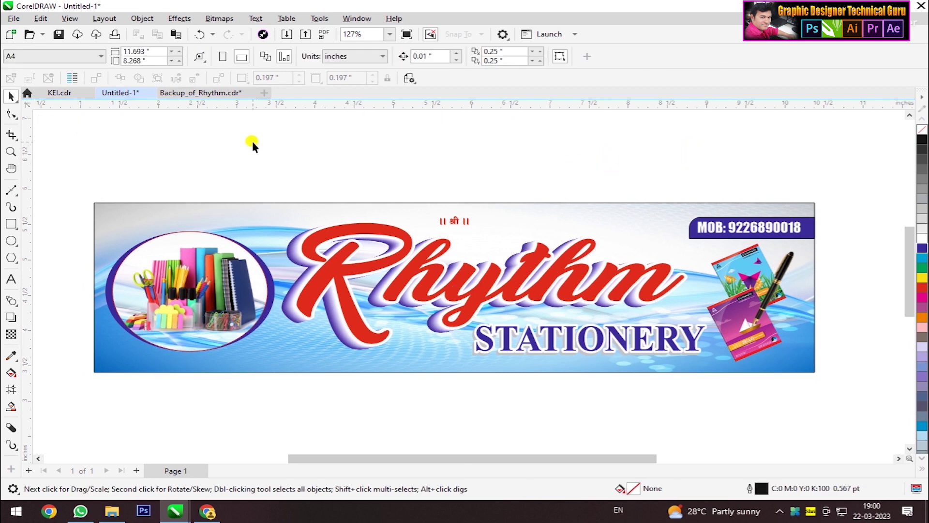
{"action": "left_click", "coordinate": [246, 208]}
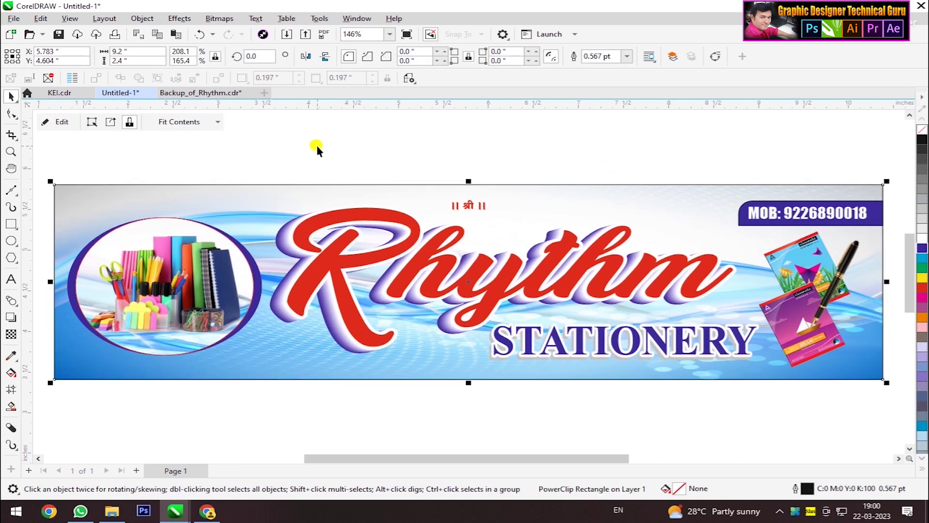
{"action": "key", "text": "F9"}
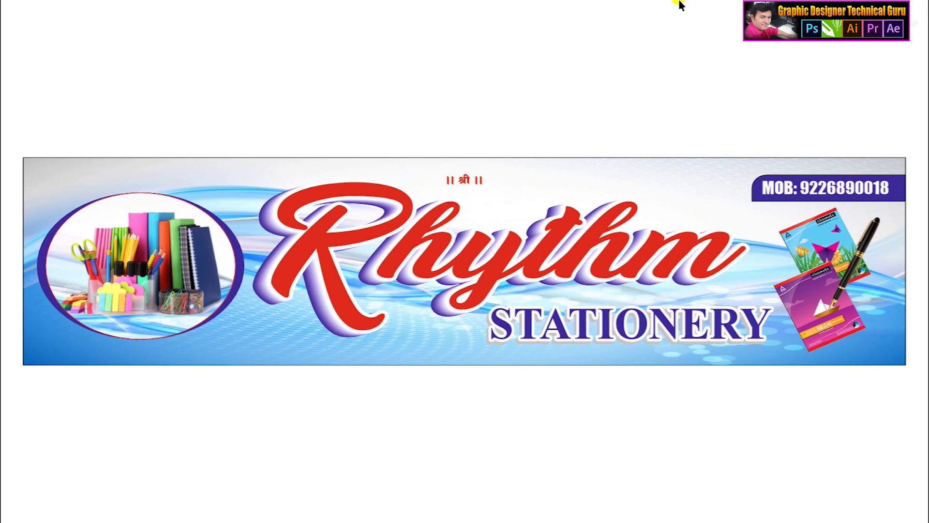
{"action": "left_click", "coordinate": [517, 100]}
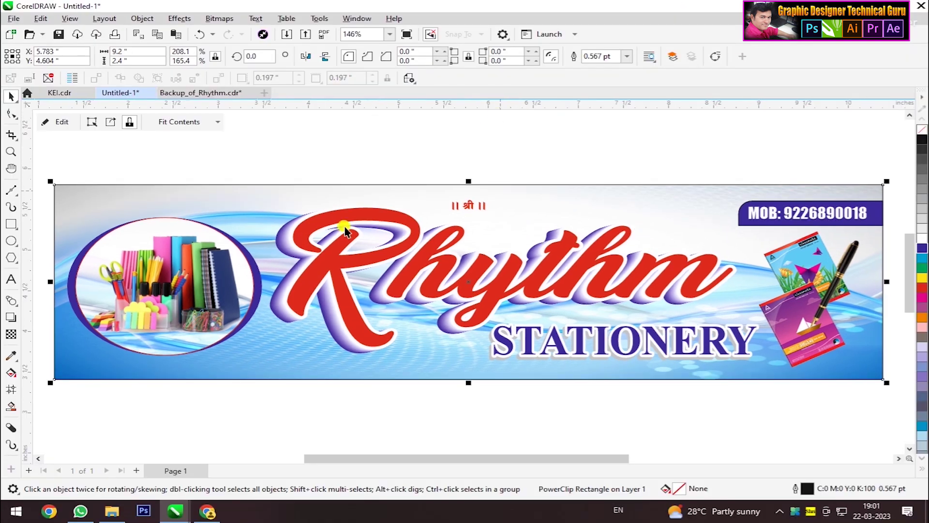
Step: Apply a fountain fill to Rhythm, from bright red to C20 M100 Y80 K72 maroon
{"action": "left_click", "coordinate": [349, 298]}
{"action": "left_click", "coordinate": [11, 373]}
{"action": "left_click_drag", "start_coordinate": [448, 260], "coordinate": [445, 292]}
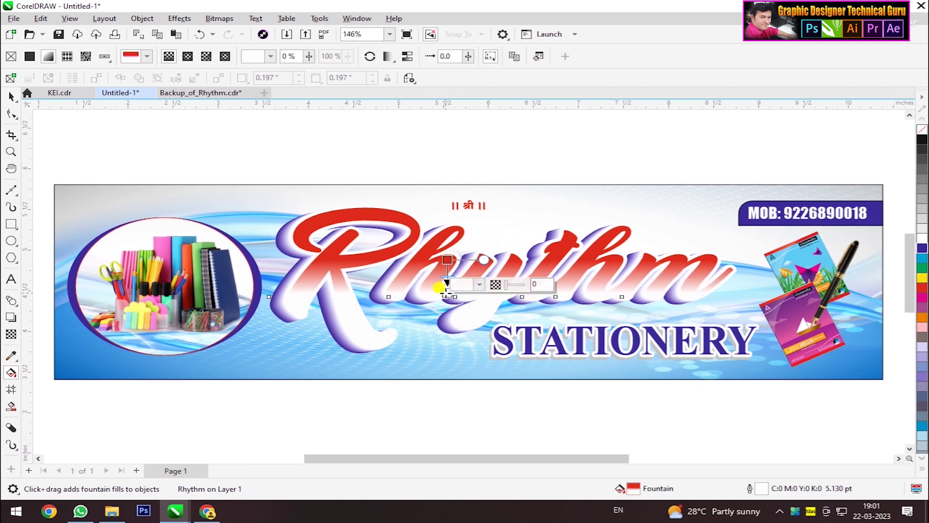
{"action": "left_click", "coordinate": [465, 284]}
{"action": "left_click", "coordinate": [515, 383]}
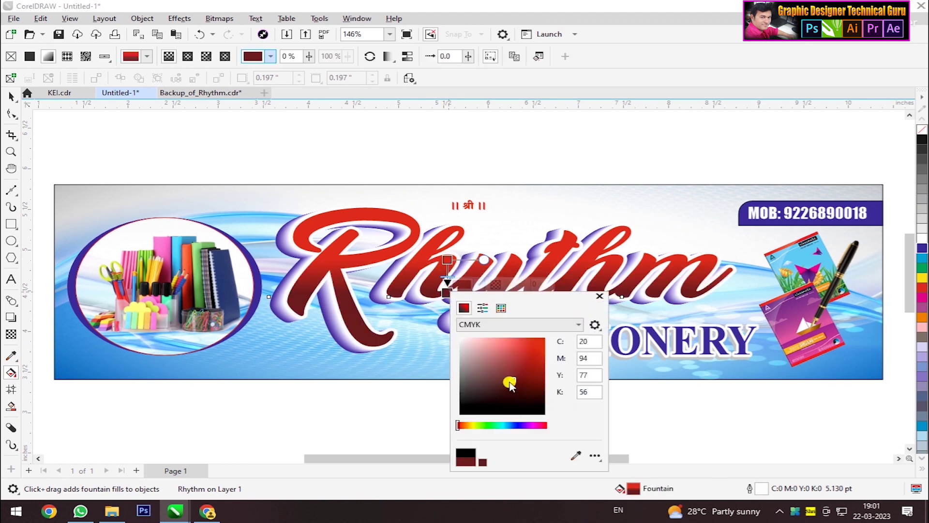
{"action": "left_click", "coordinate": [514, 387]}
{"action": "left_click", "coordinate": [446, 405]}
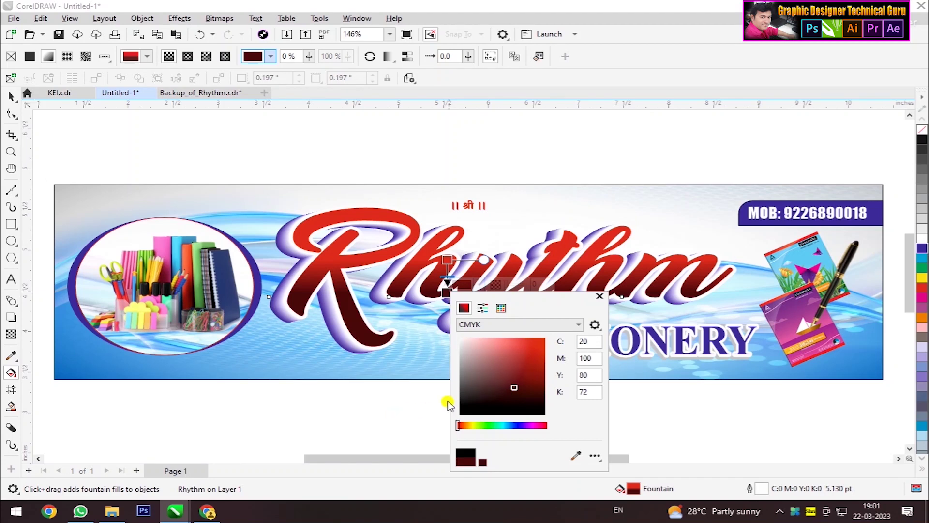
{"action": "left_click", "coordinate": [11, 97]}
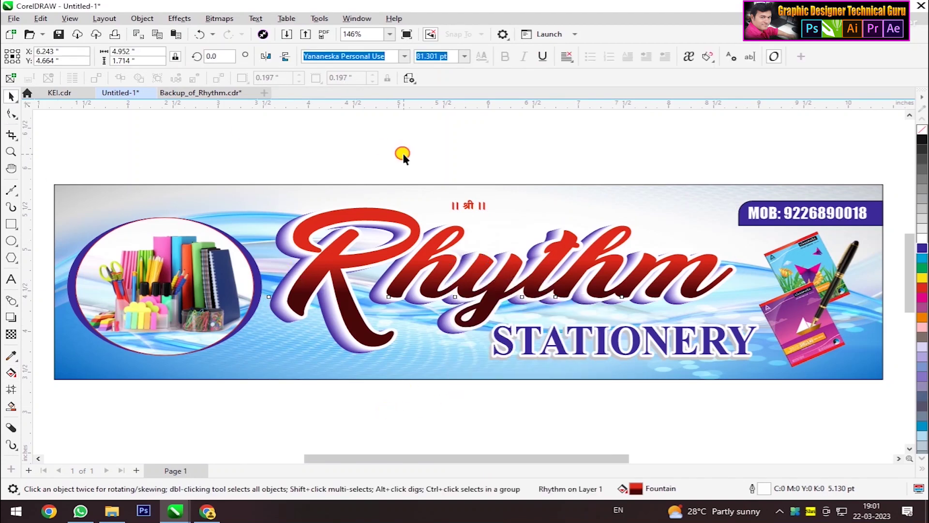
{"action": "left_click", "coordinate": [403, 153]}
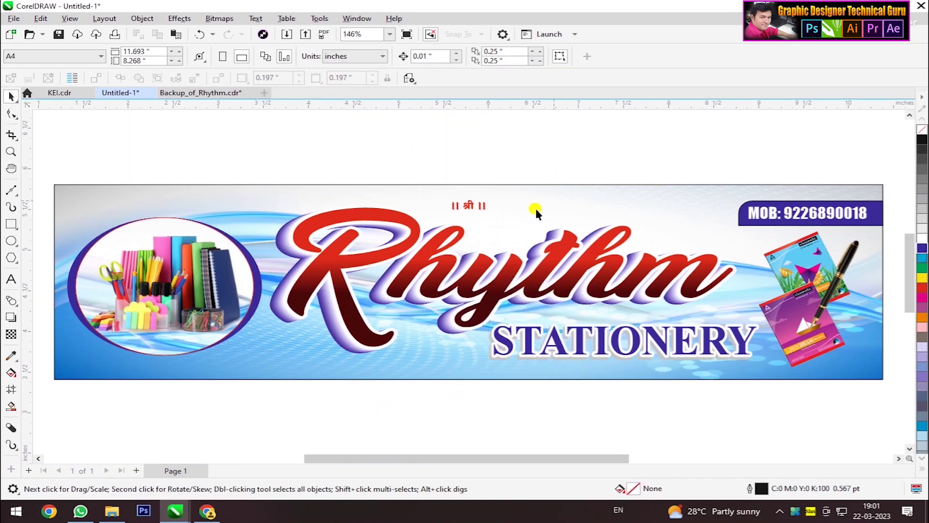
Step: Select the banner and view it in F9 full-screen preview
{"action": "left_click", "coordinate": [651, 190]}
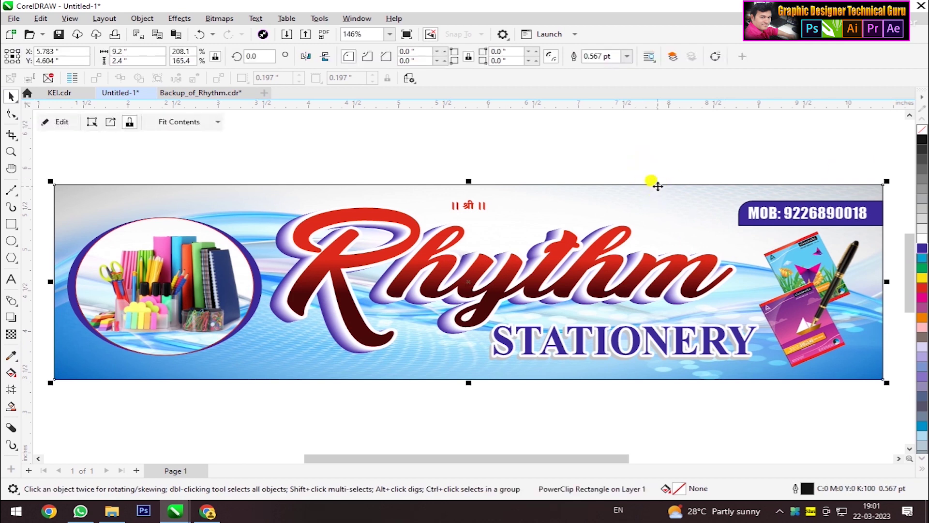
{"action": "key", "text": "F9"}
{"action": "left_click", "coordinate": [659, 178]}
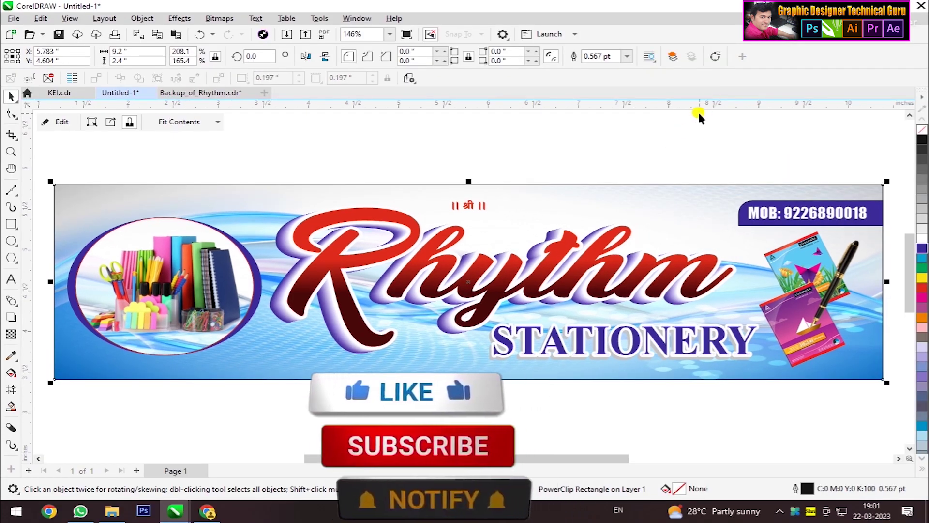
{"action": "key", "text": "F9"}
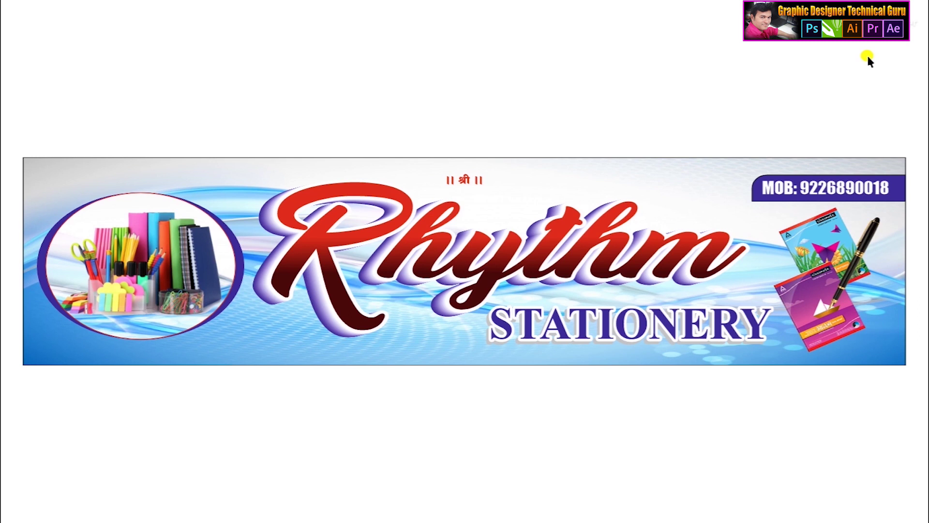
Step: Exit the full-screen preview and deselect the banner
{"action": "left_click", "coordinate": [867, 53]}
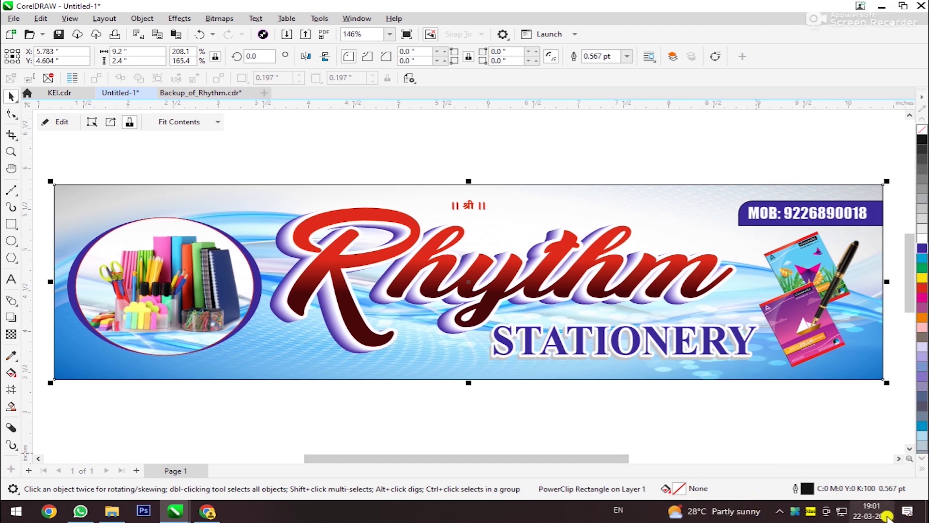
{"action": "mouse_move", "coordinate": [872, 511]}
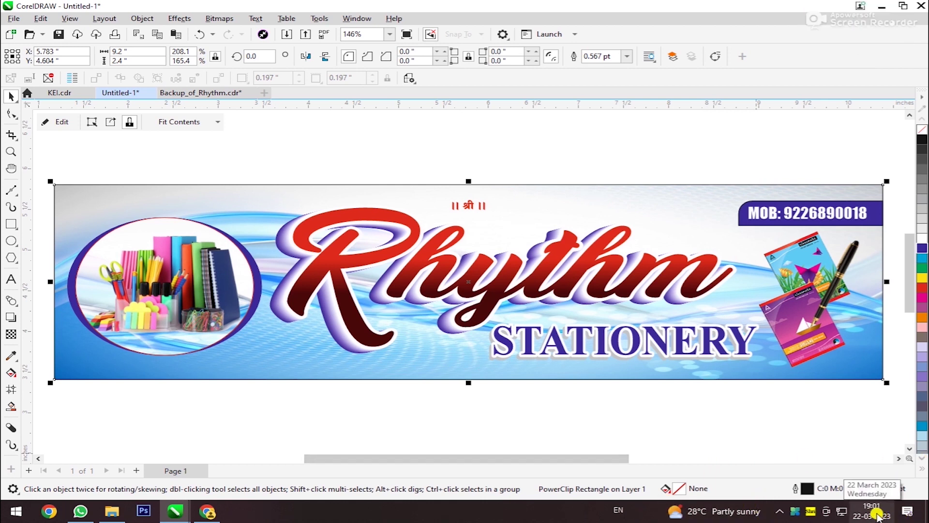
{"action": "left_click", "coordinate": [800, 449]}
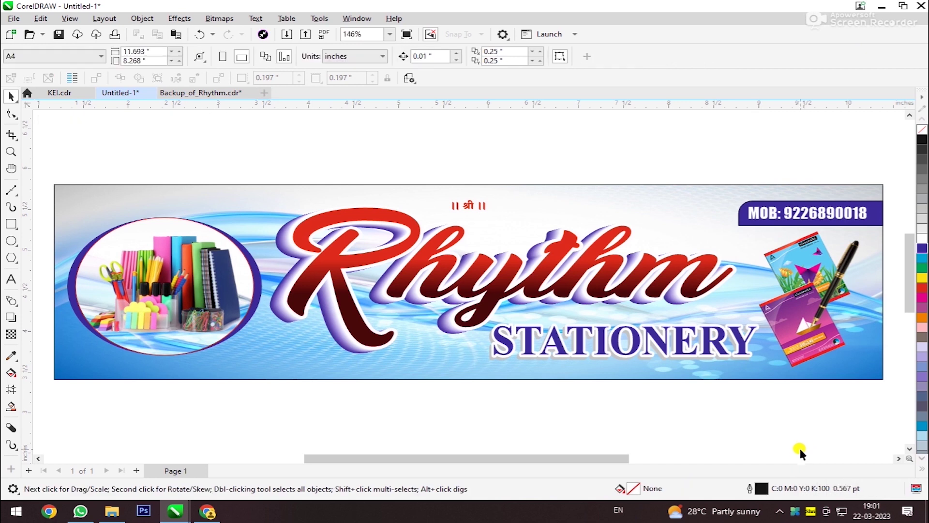